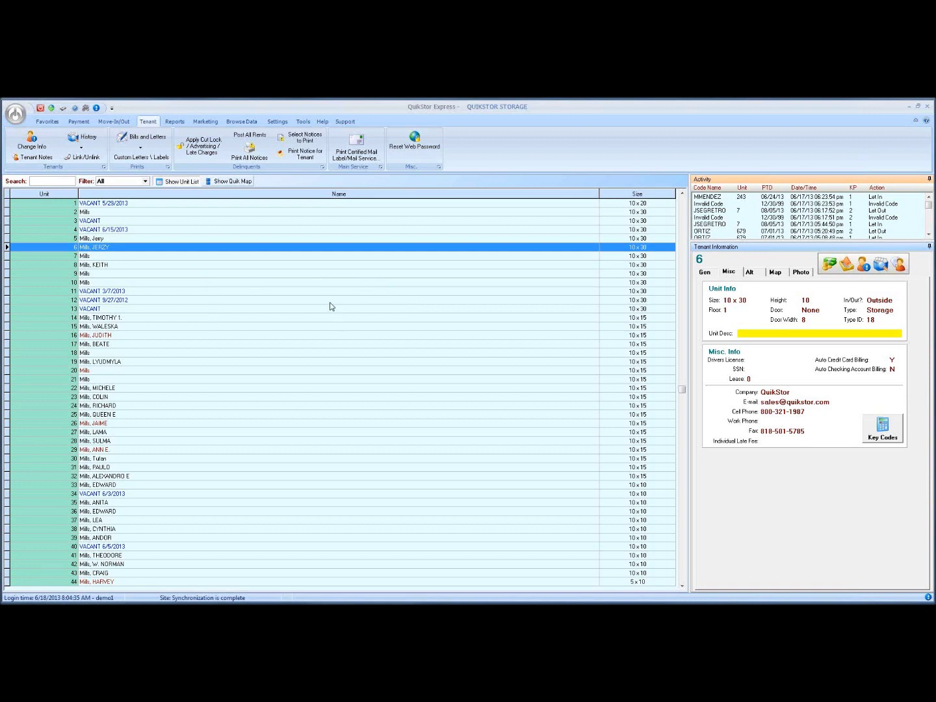
Turn on Show Classic Menu from the Quick Access Toolbar dropdown.
click(112, 108)
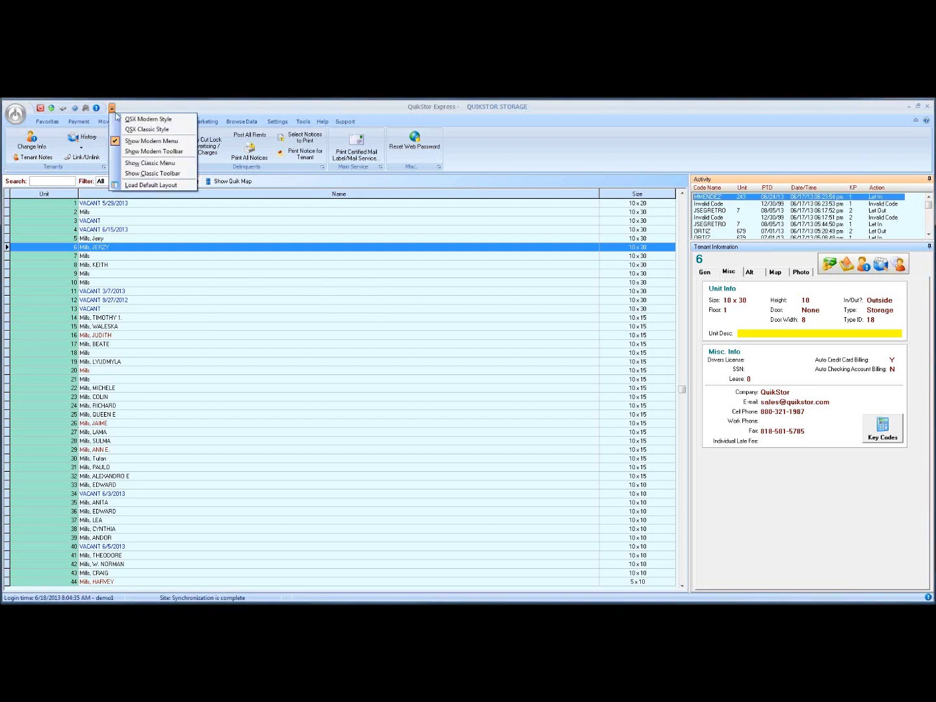
click(150, 163)
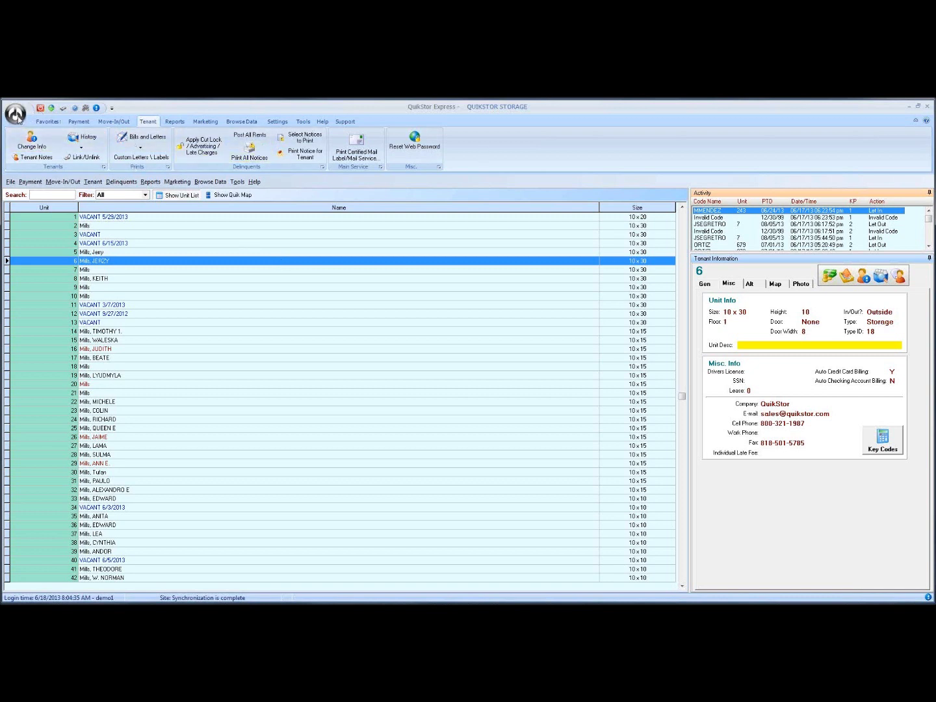
Open Internet Settings from the main menu, then close it without saving.
click(17, 116)
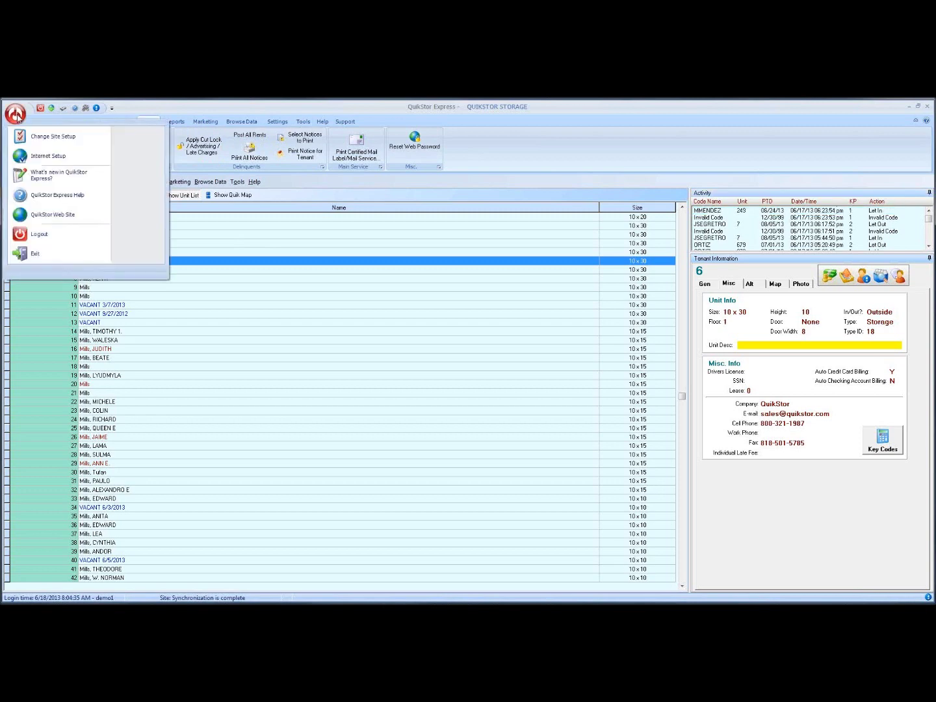
click(51, 157)
drag(448, 272, 413, 244)
click(548, 417)
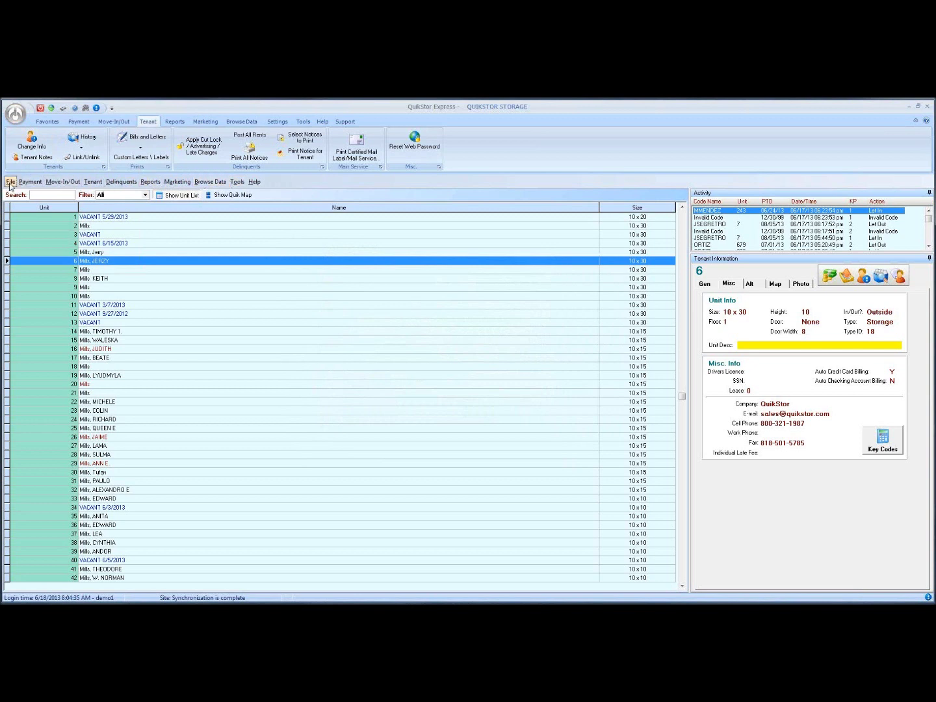
Reopen Internet Settings from the setup options list on its General page.
click(11, 182)
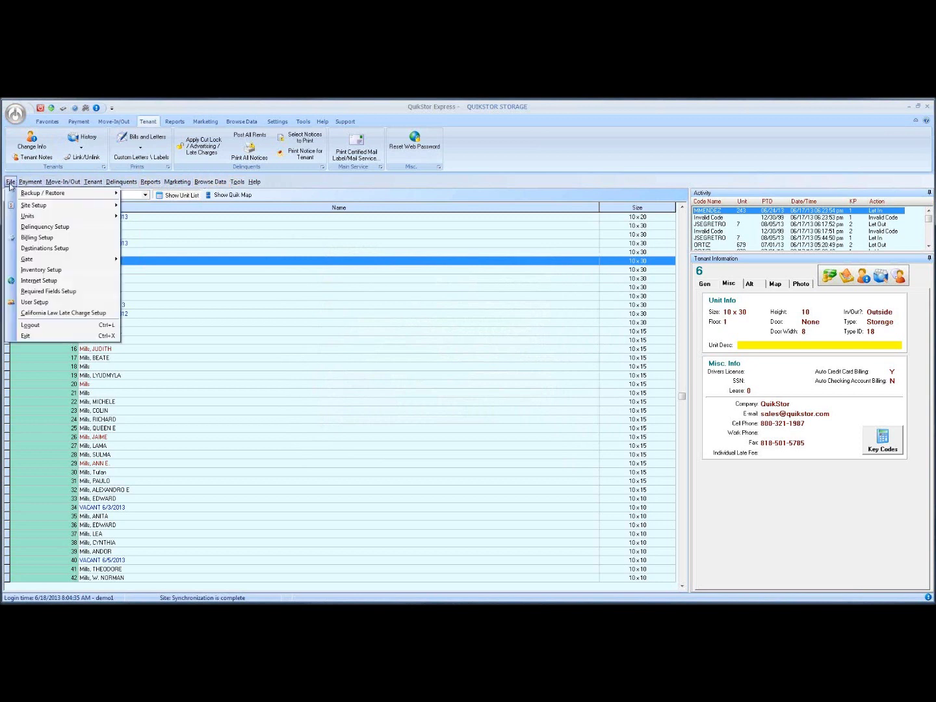
click(40, 283)
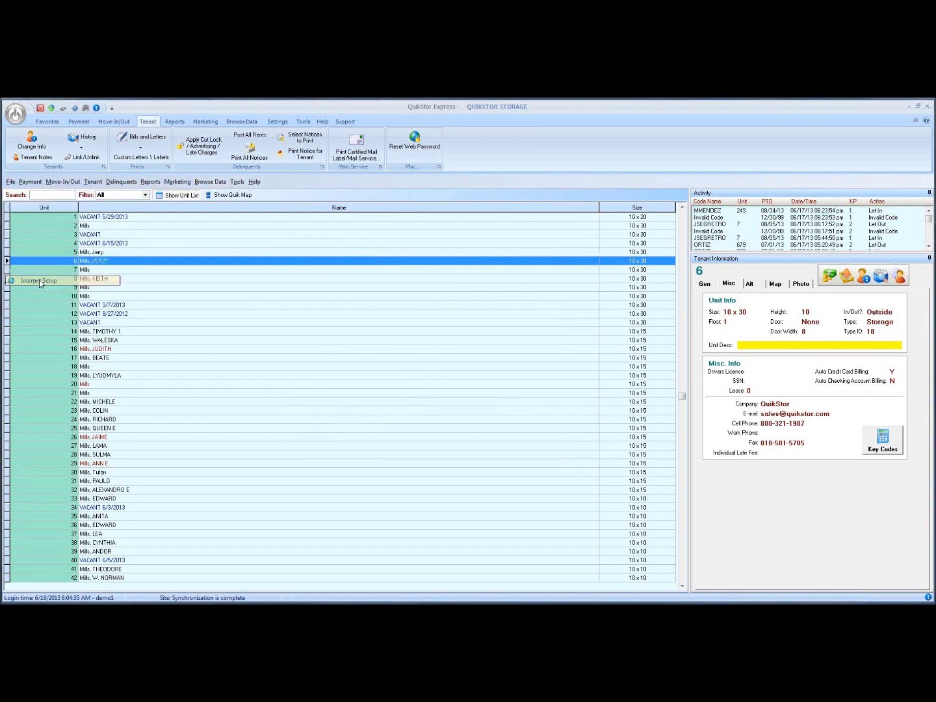
drag(426, 263, 383, 248)
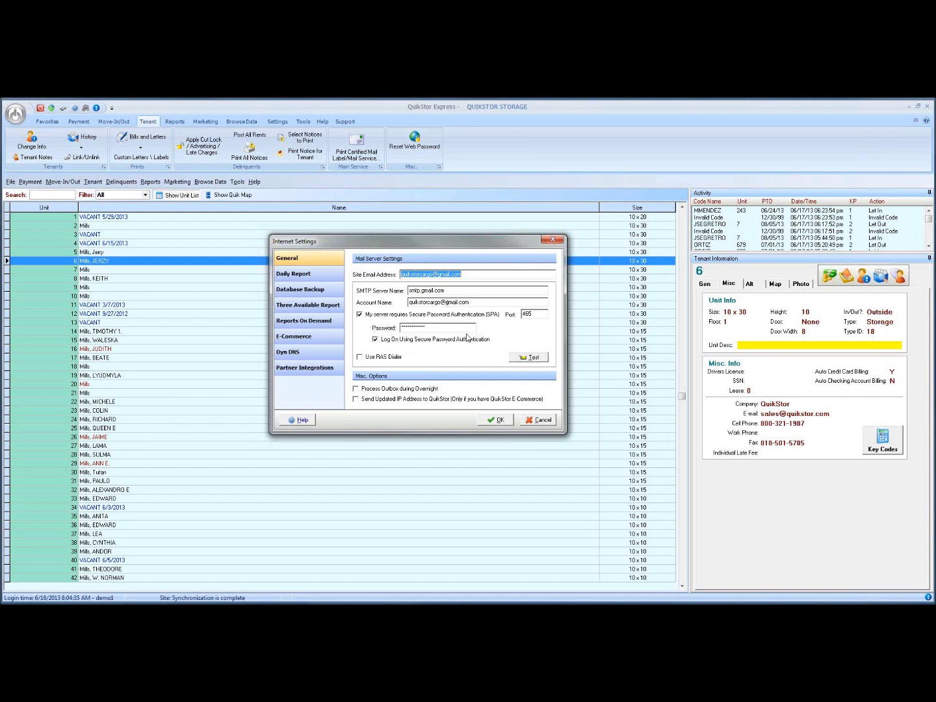
Send a test email and dismiss the 'Test message has sent' confirmation.
click(520, 358)
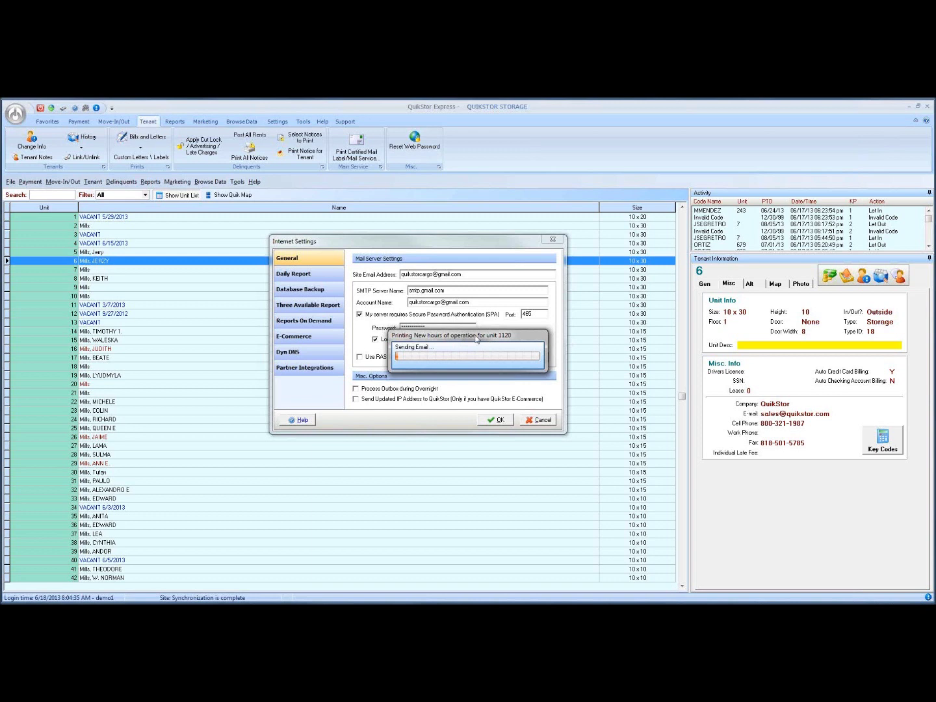
drag(475, 338, 448, 408)
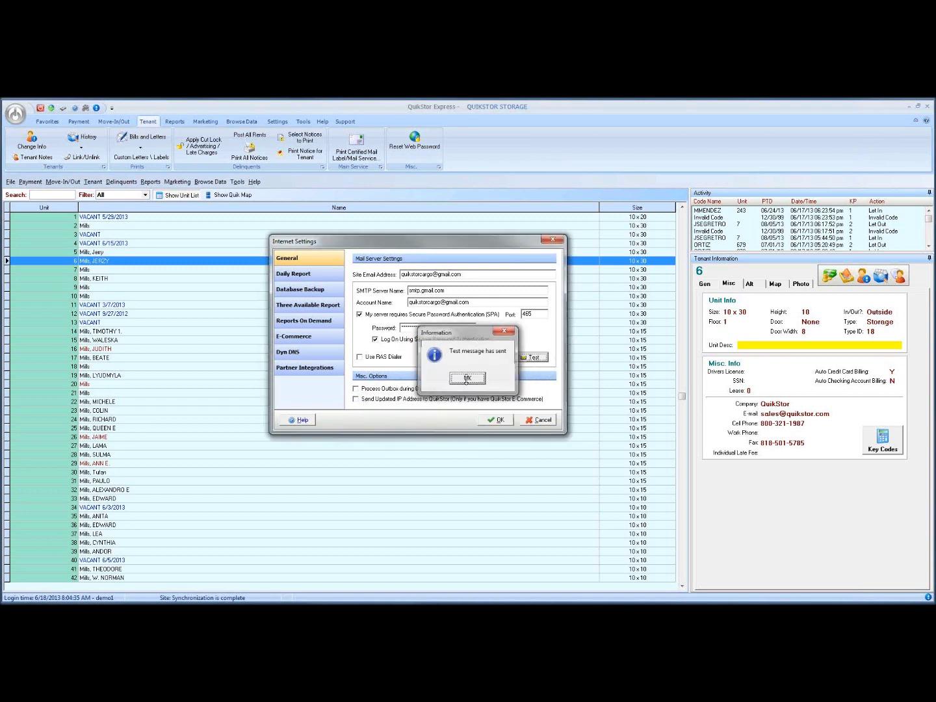
click(468, 377)
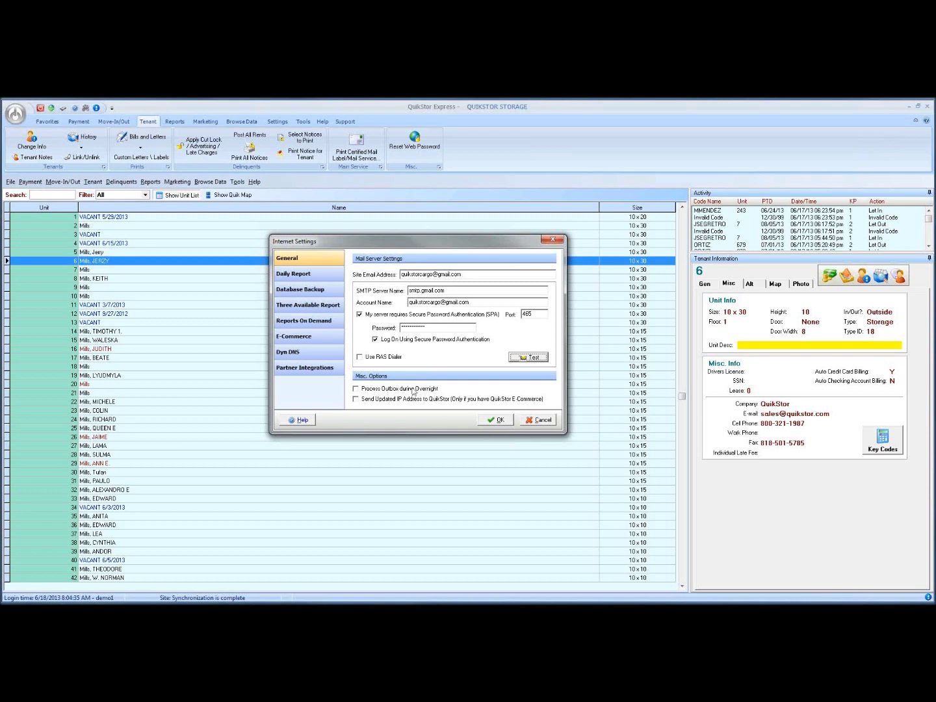
Enable Process Outbox during Overnight and enter the sending Gmail account as Site Email Address.
click(356, 390)
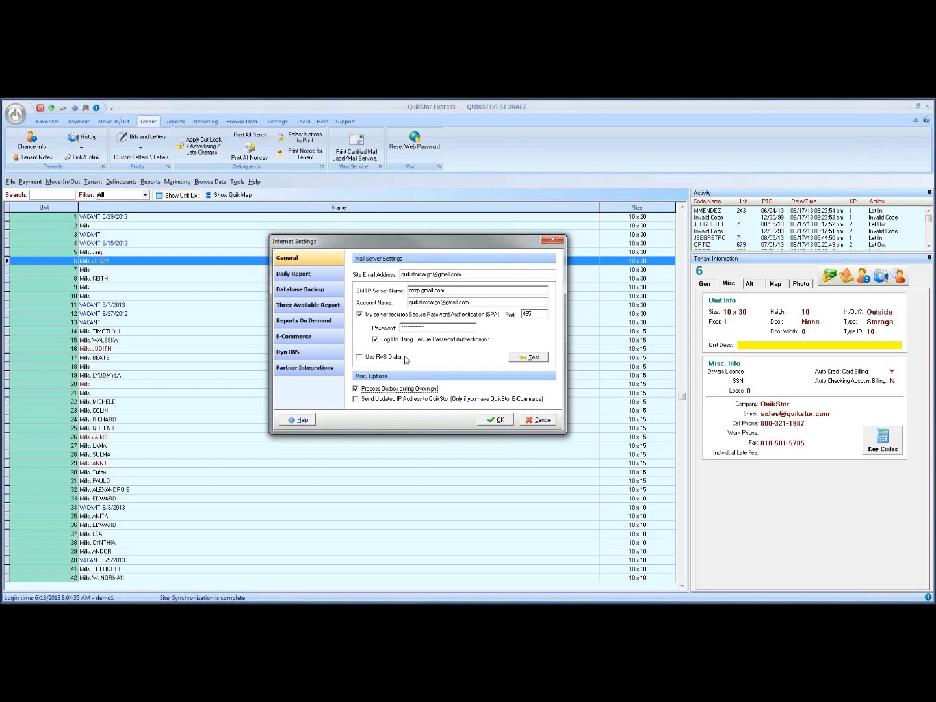
mouse_move(422, 245)
mouse_down()
mouse_move(421, 233)
mouse_move(422, 241)
mouse_up()
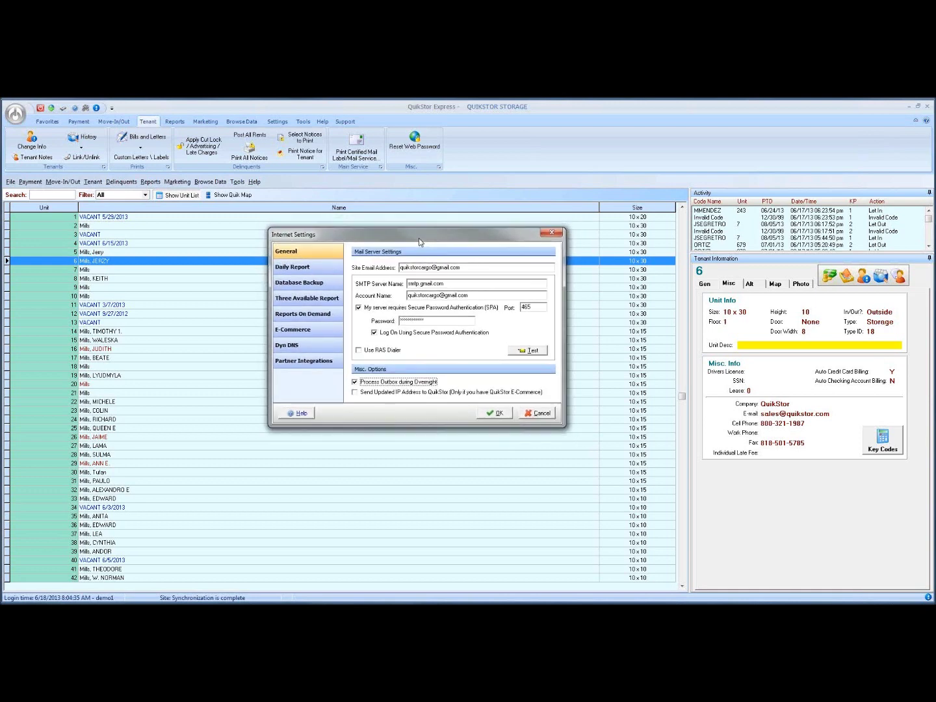
click(463, 267)
drag(428, 240, 429, 254)
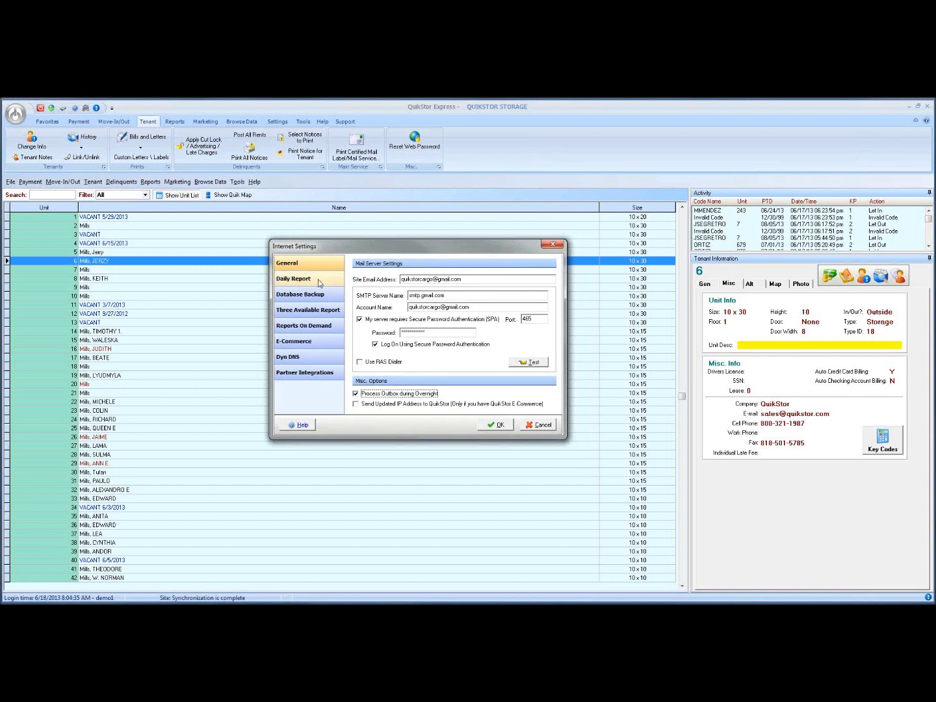
On the Daily Report page, replace one recipient with the company sales e-mail address.
click(318, 281)
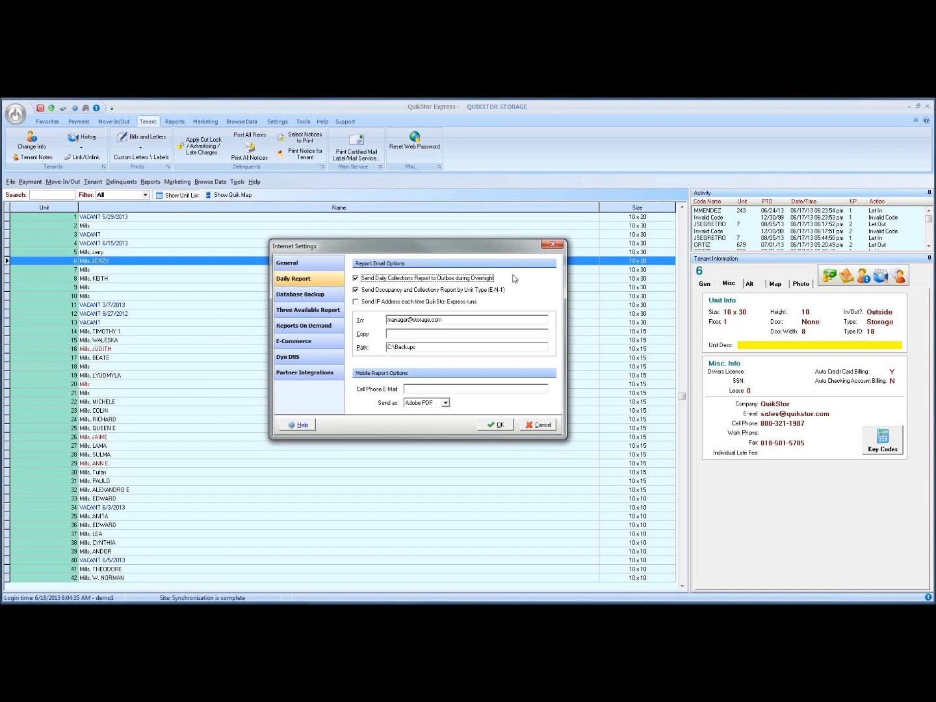
drag(448, 320, 384, 320)
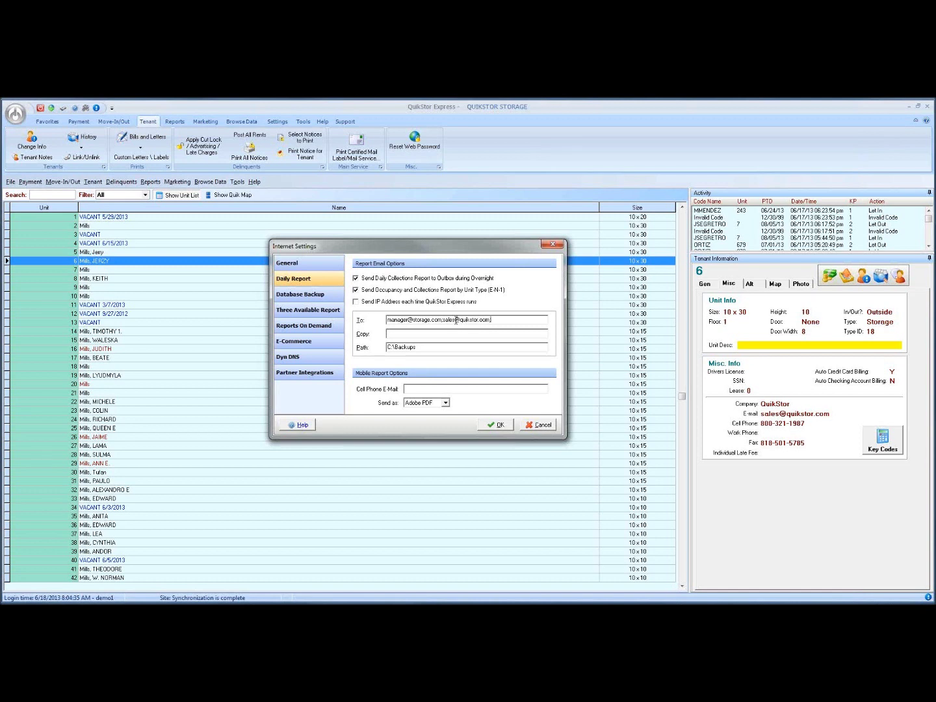
Separate the two recipients with a semicolon and keep mobile reports as Adobe PDF.
click(441, 320)
click(498, 320)
text(;)
click(435, 404)
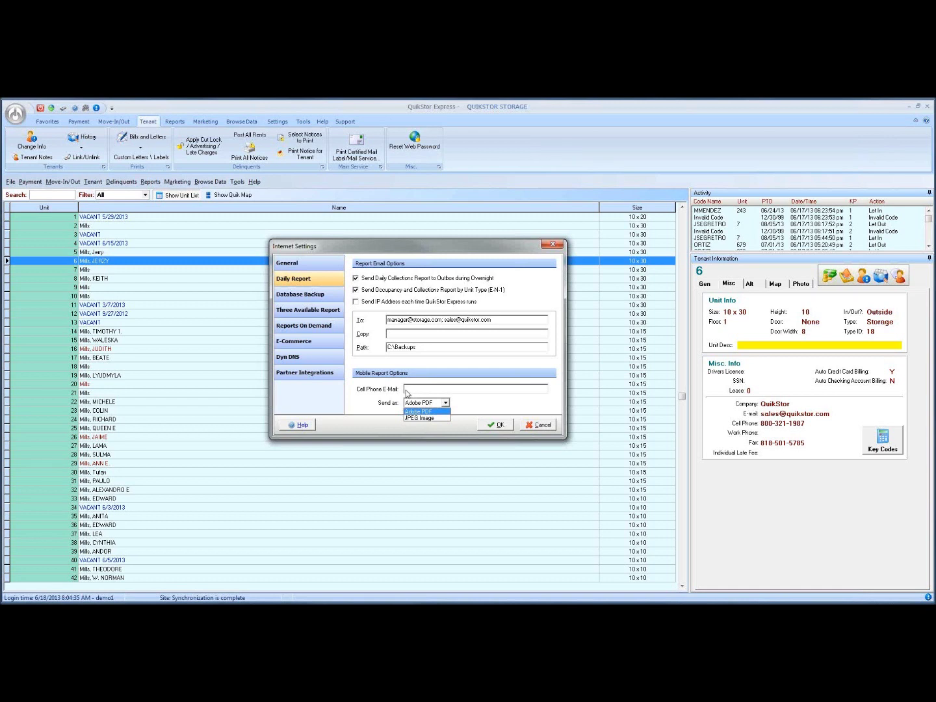
click(406, 389)
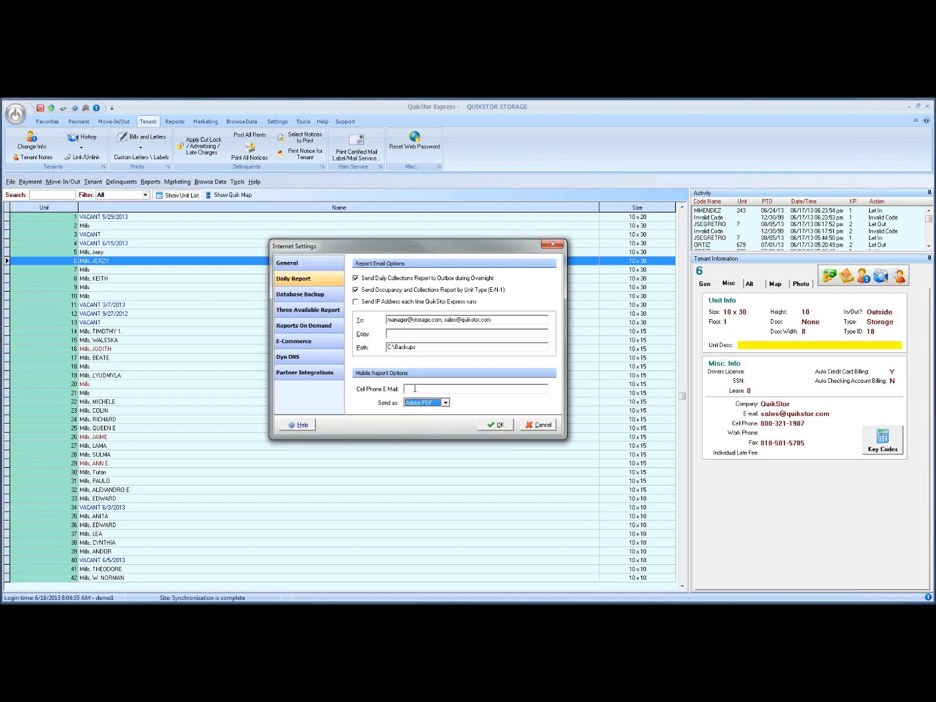
Tick 'Send Database Backup to Outbox during Overnight', leaving the To and Copy fields empty.
click(317, 298)
click(357, 278)
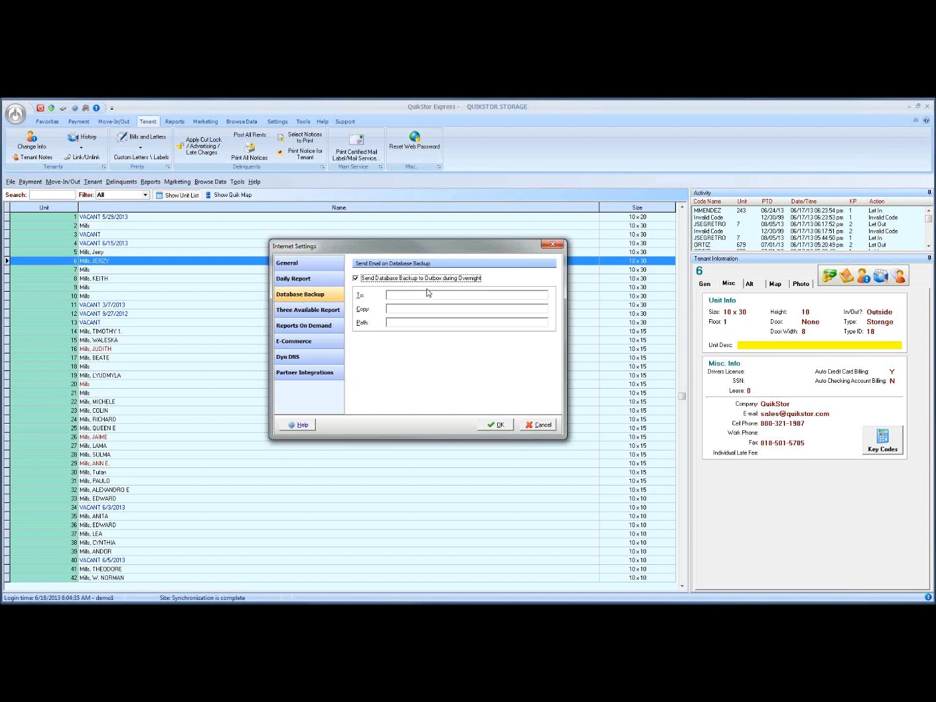
click(407, 296)
drag(409, 254, 390, 255)
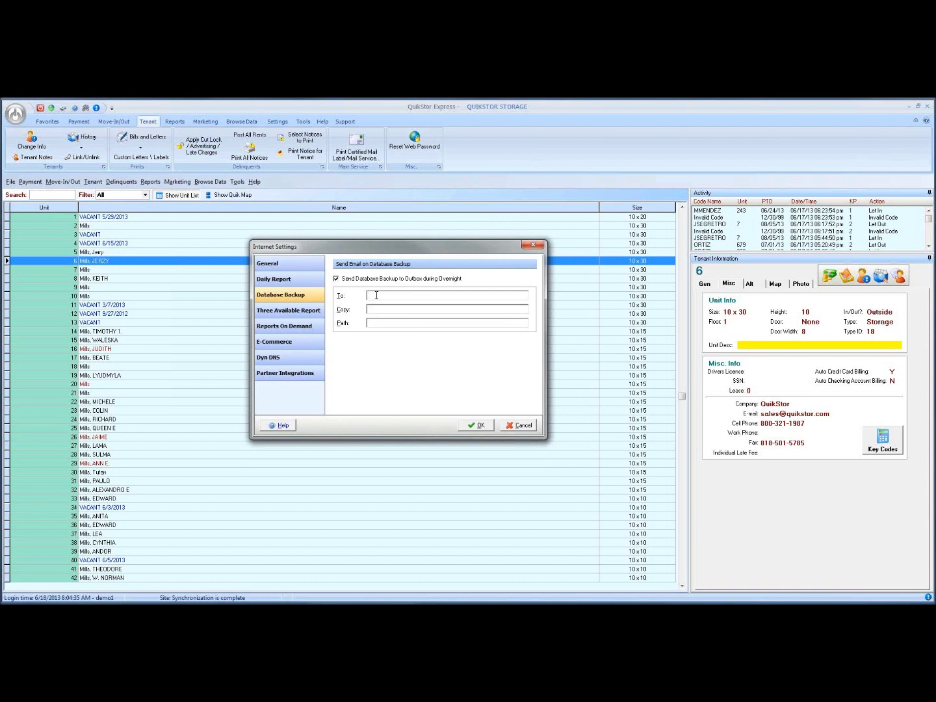
click(404, 313)
Tick 'Send Three Available Report (E-E) to Outbox during Overnight', then view Reports On Demand.
click(283, 312)
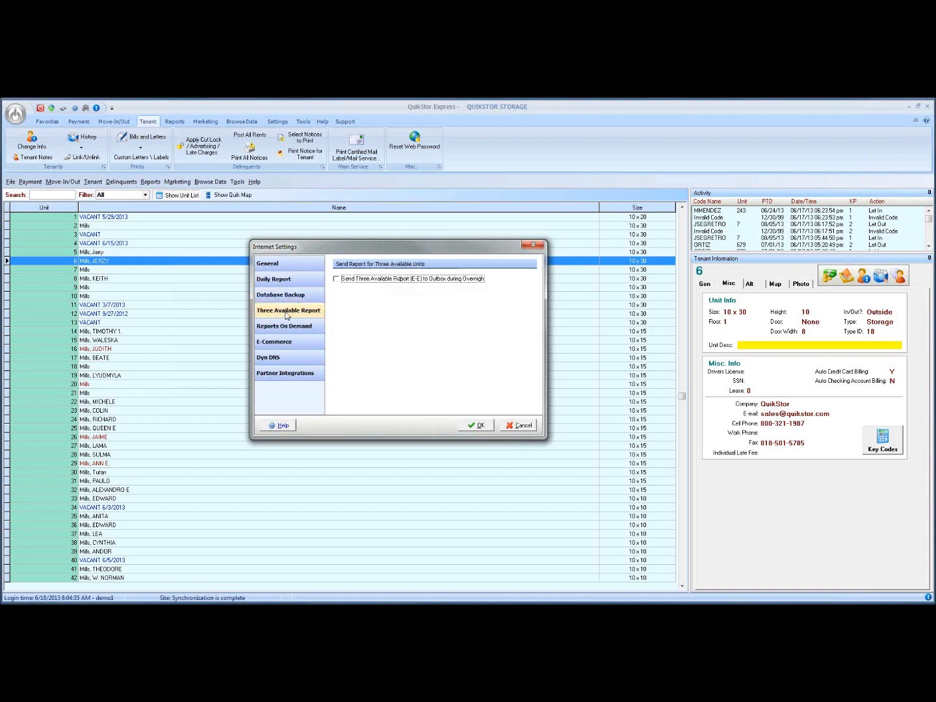
click(336, 280)
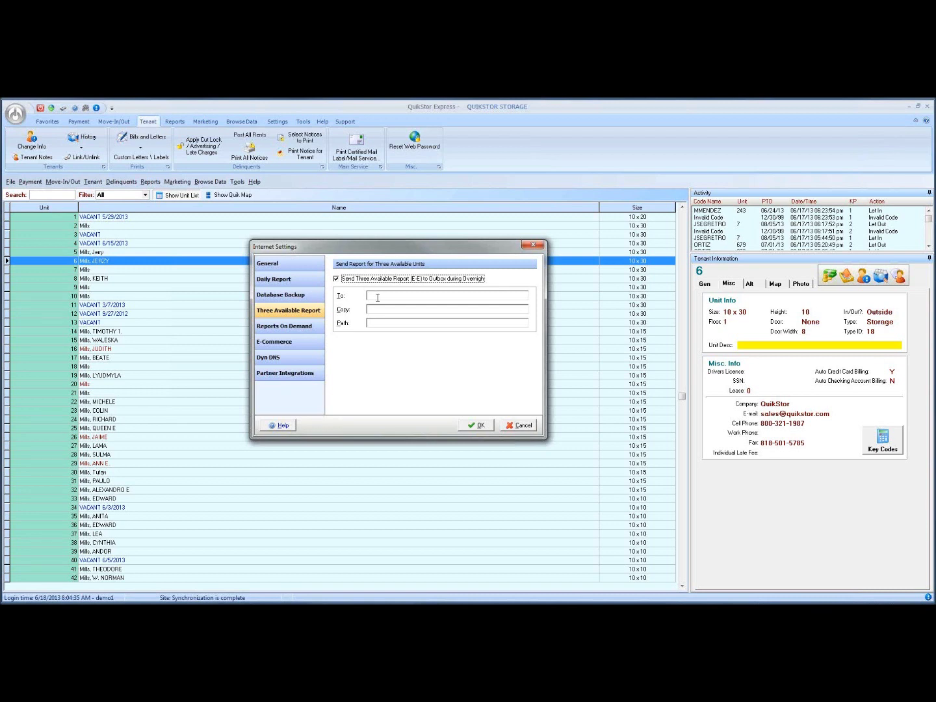
click(377, 296)
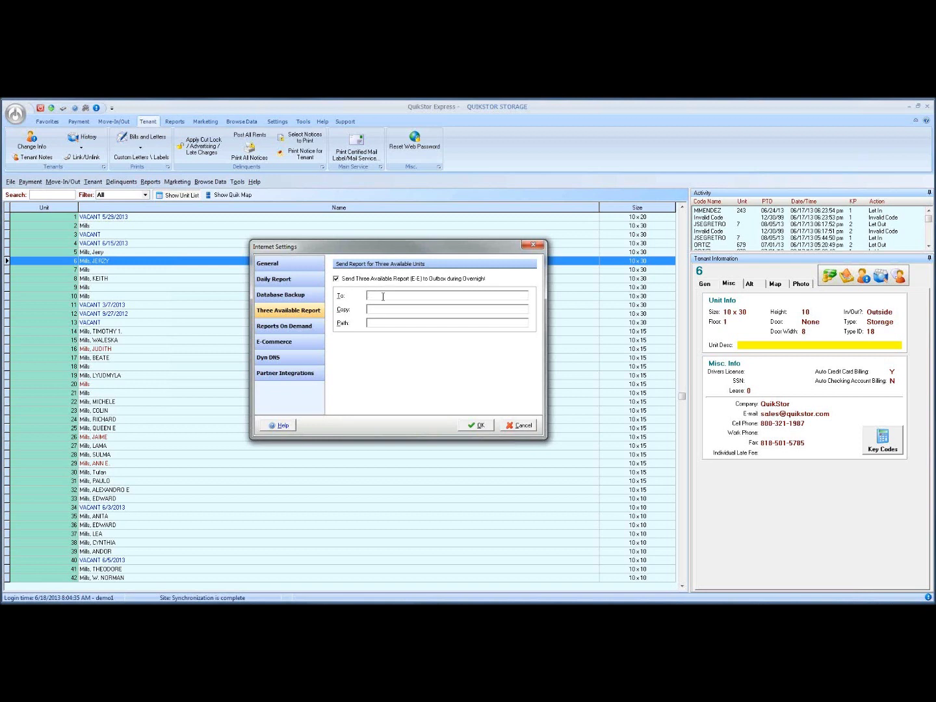
click(285, 327)
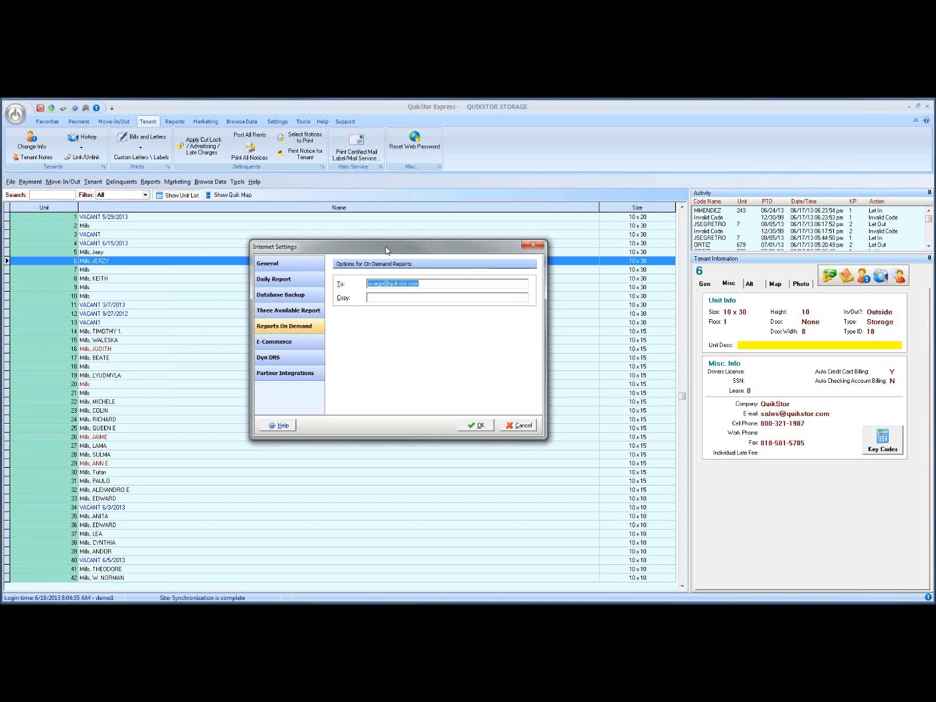
drag(387, 247, 385, 247)
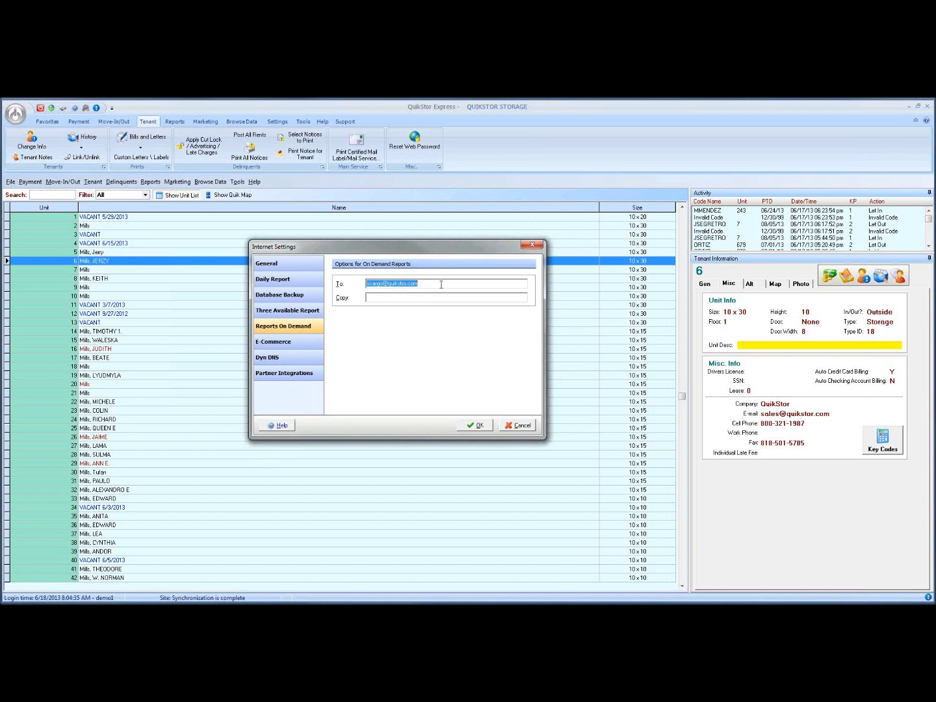
click(433, 284)
text(,)
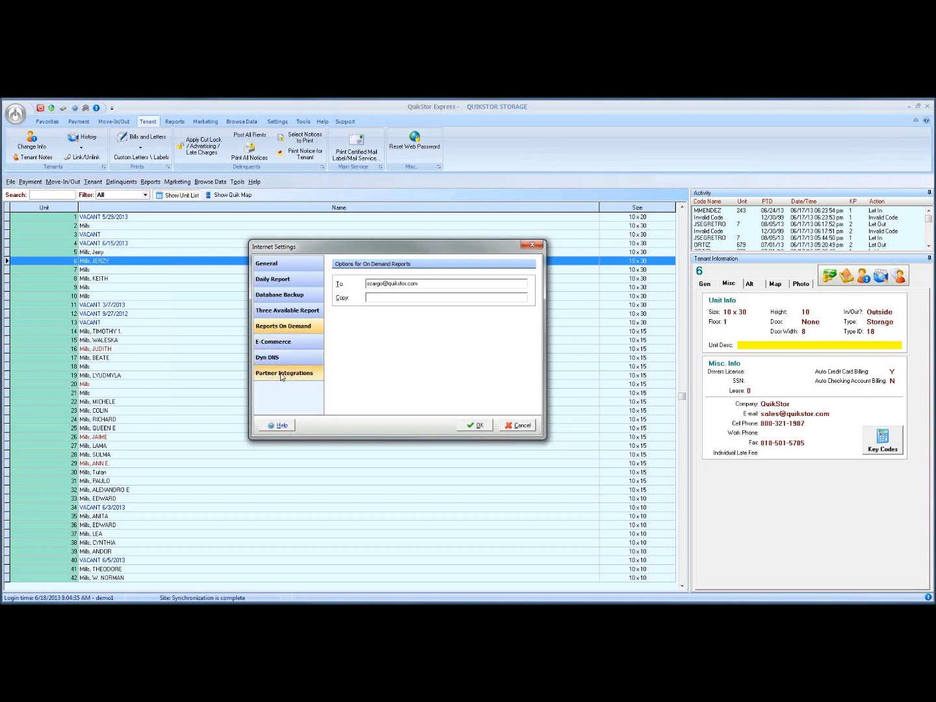
On the Partner Integrations page, start adding a new API integration partner.
click(281, 375)
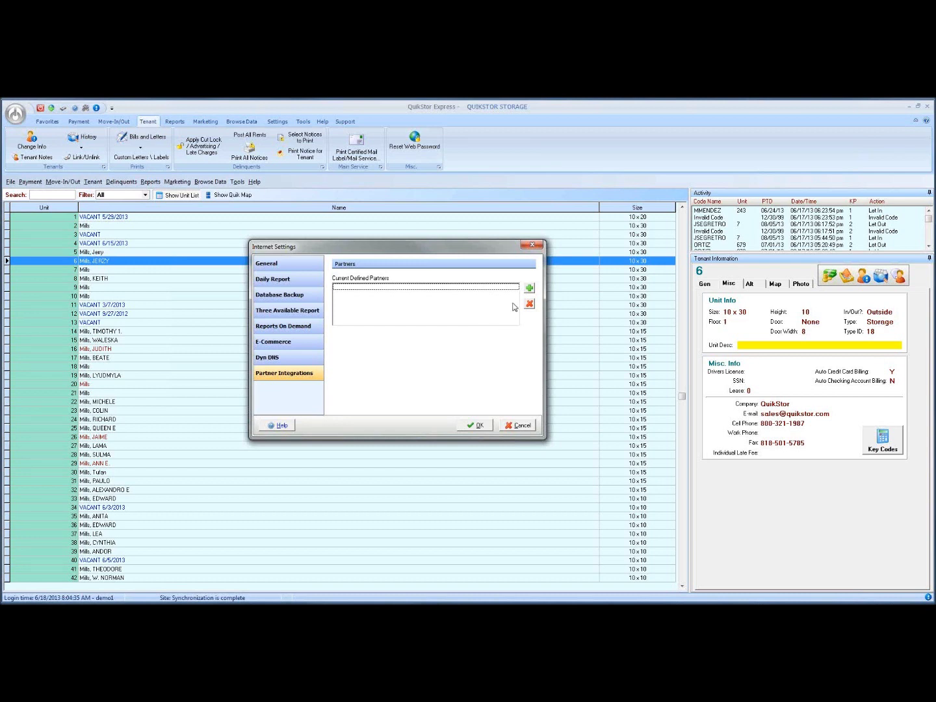
click(530, 288)
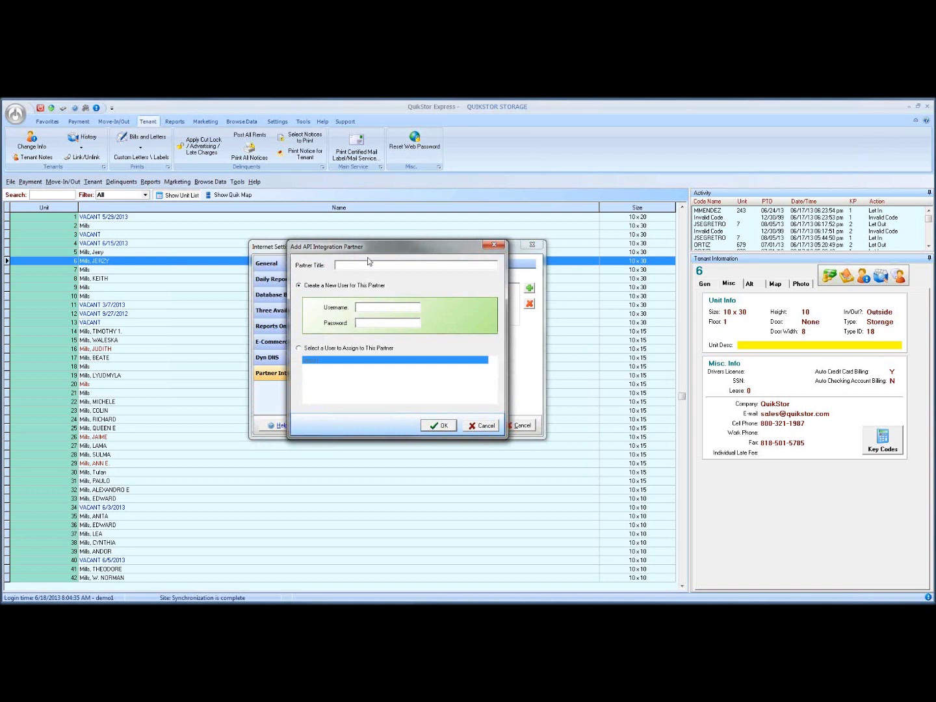
Move the Add API Integration Partner form aside and cancel it without saving.
drag(372, 248, 505, 246)
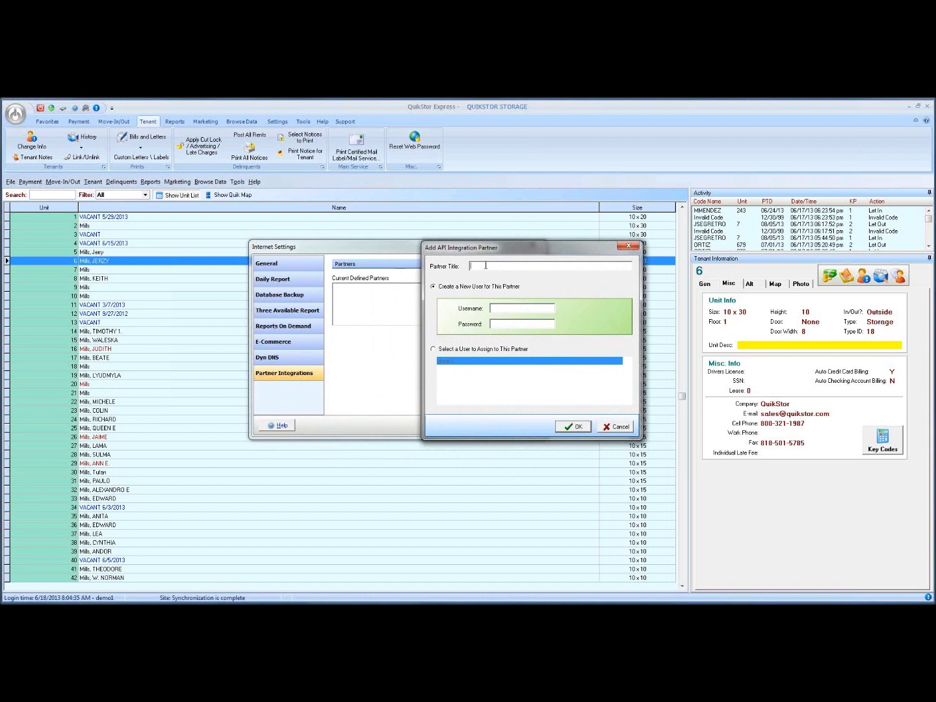
drag(512, 250, 636, 251)
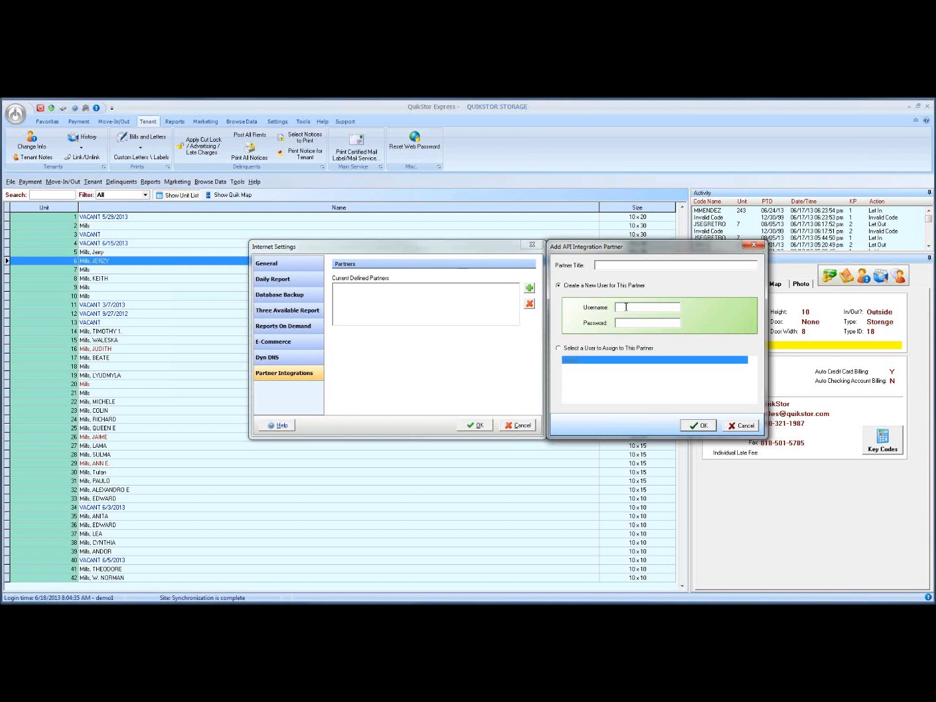
click(734, 428)
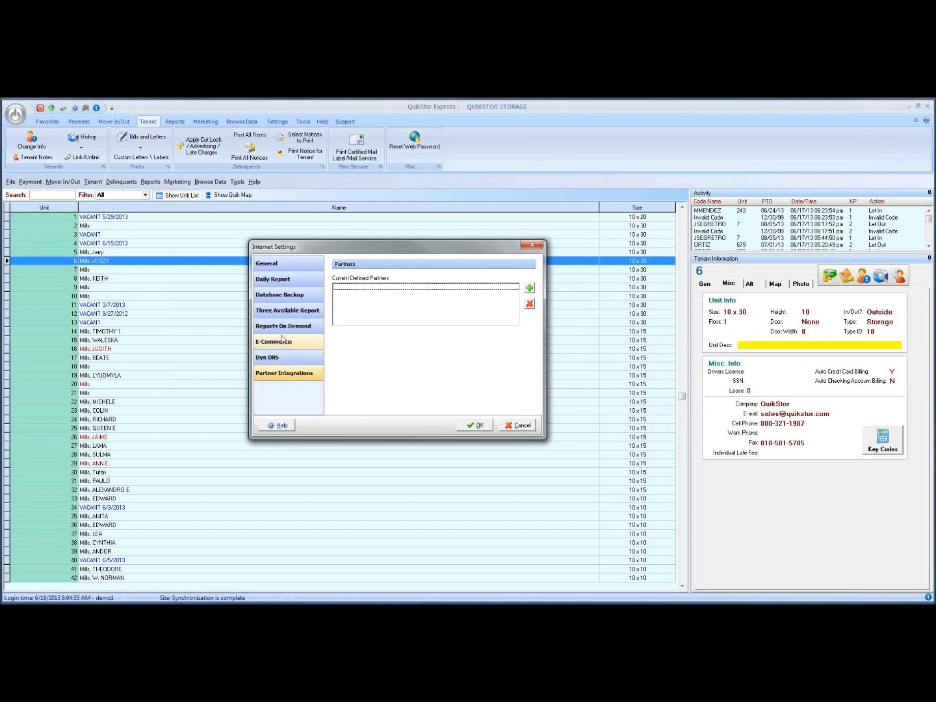
Look at the Dyn DNS page, then switch to the E-Commerce settings.
click(270, 360)
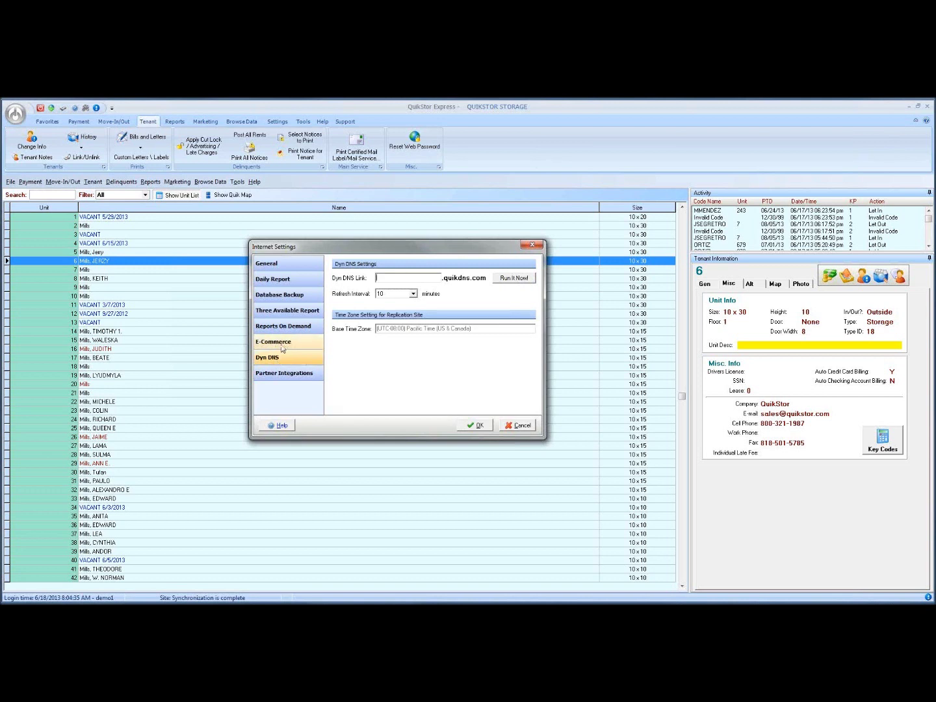
click(284, 345)
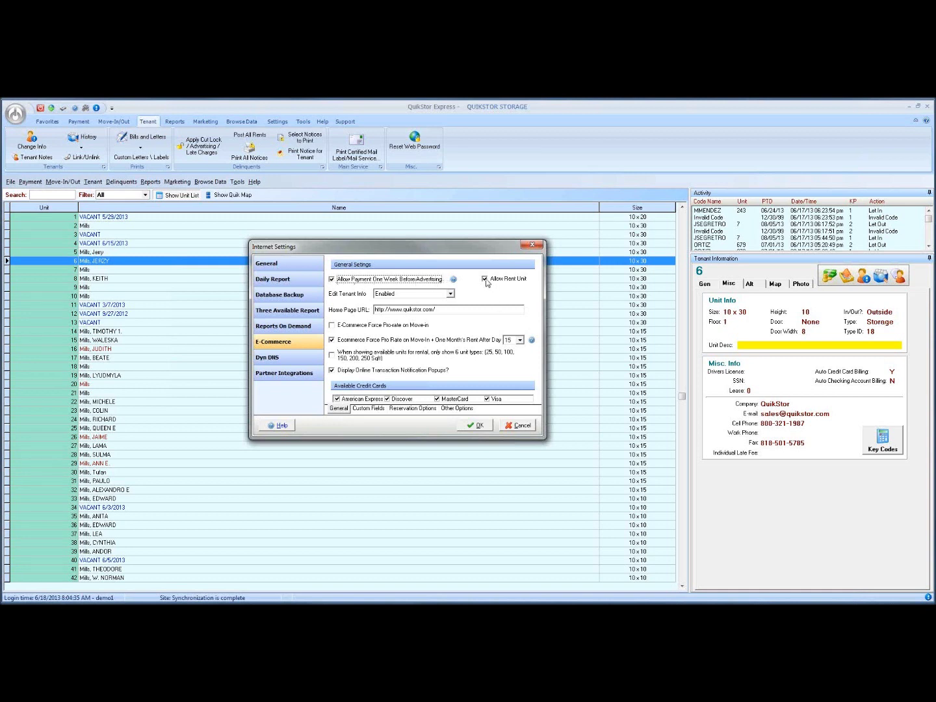
Arrange the portal login window over Internet Settings and enlarge it to reveal the Login button.
drag(472, 250, 483, 222)
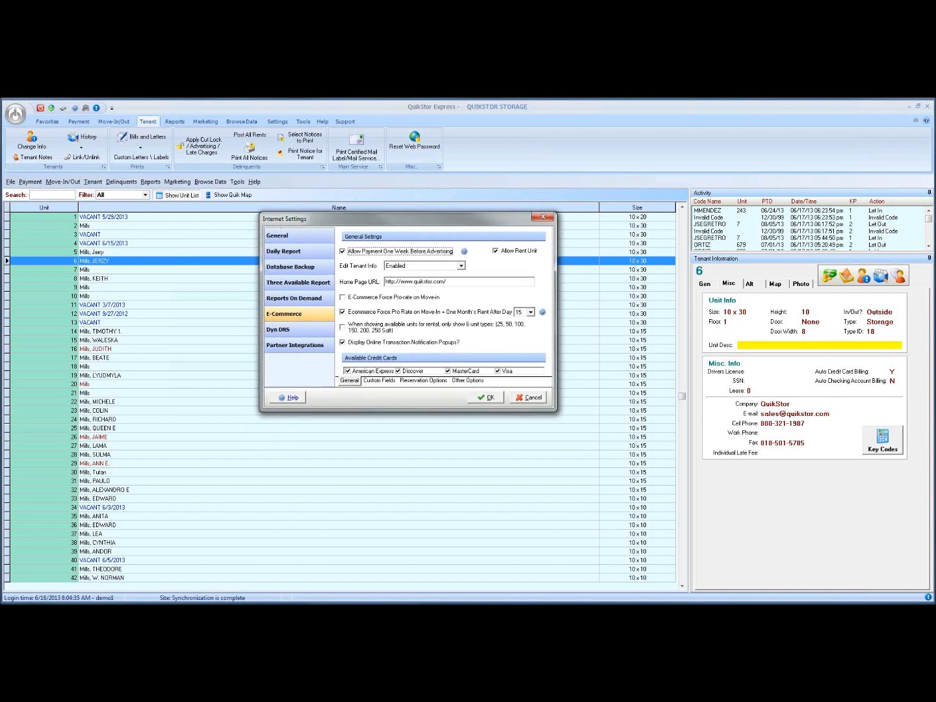
drag(159, 207, 633, 150)
drag(658, 472, 661, 567)
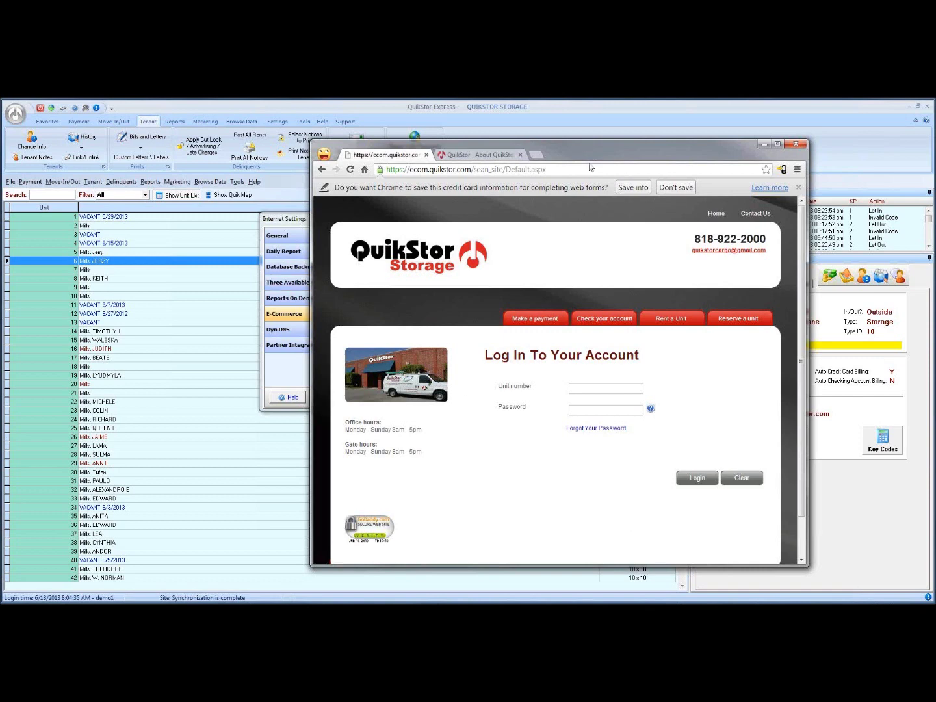
Nudge the portal window aside and bring the Internet Settings dialog back in front.
drag(589, 156, 627, 151)
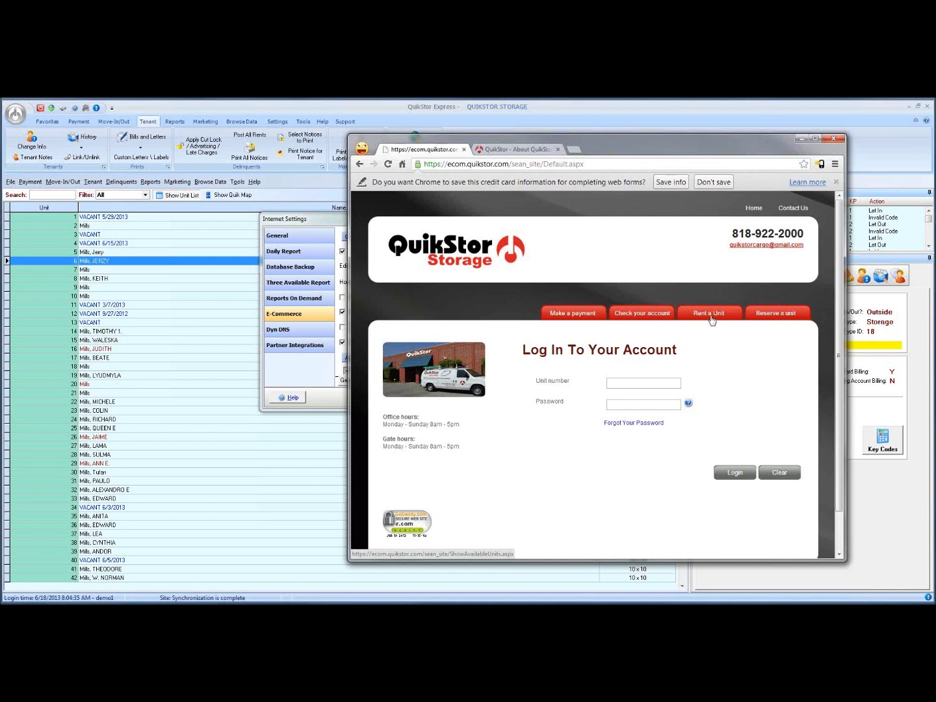
click(327, 226)
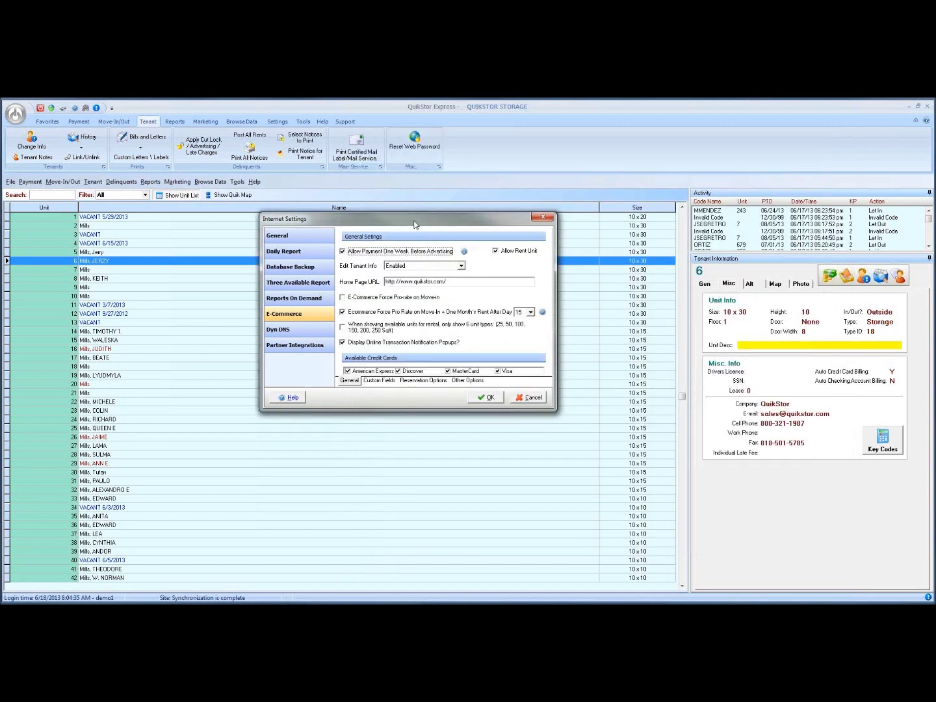
click(496, 251)
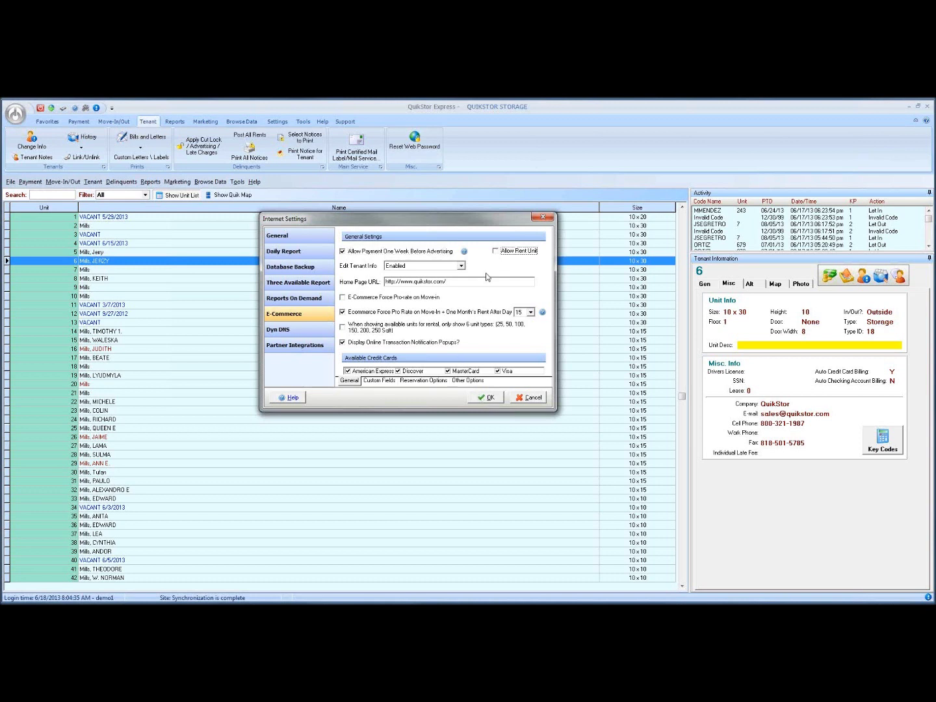
click(495, 252)
drag(429, 221, 302, 209)
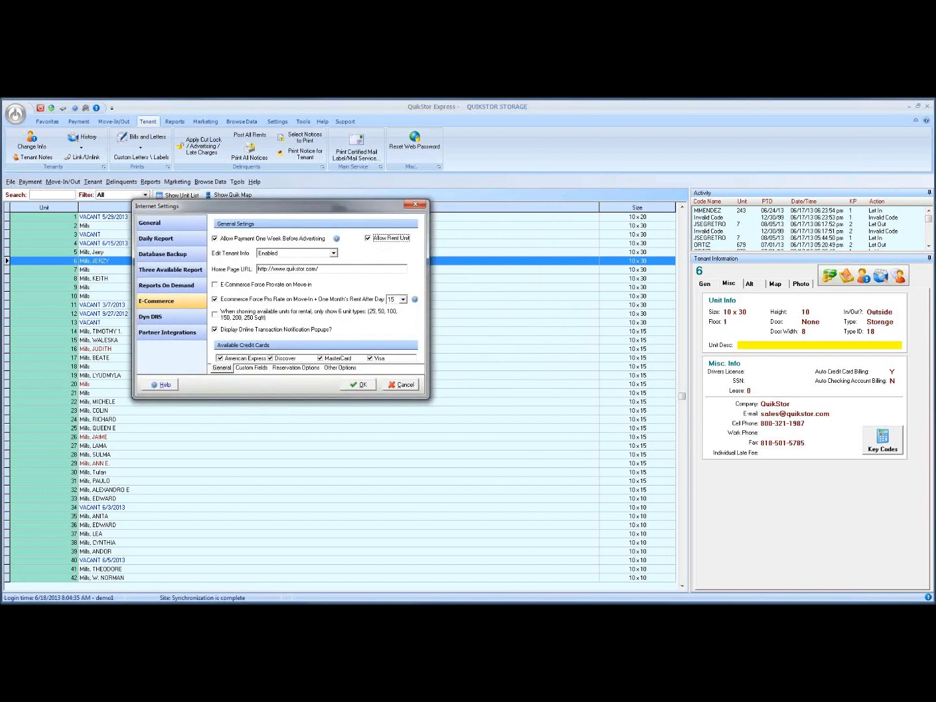
click(264, 614)
drag(660, 143, 718, 128)
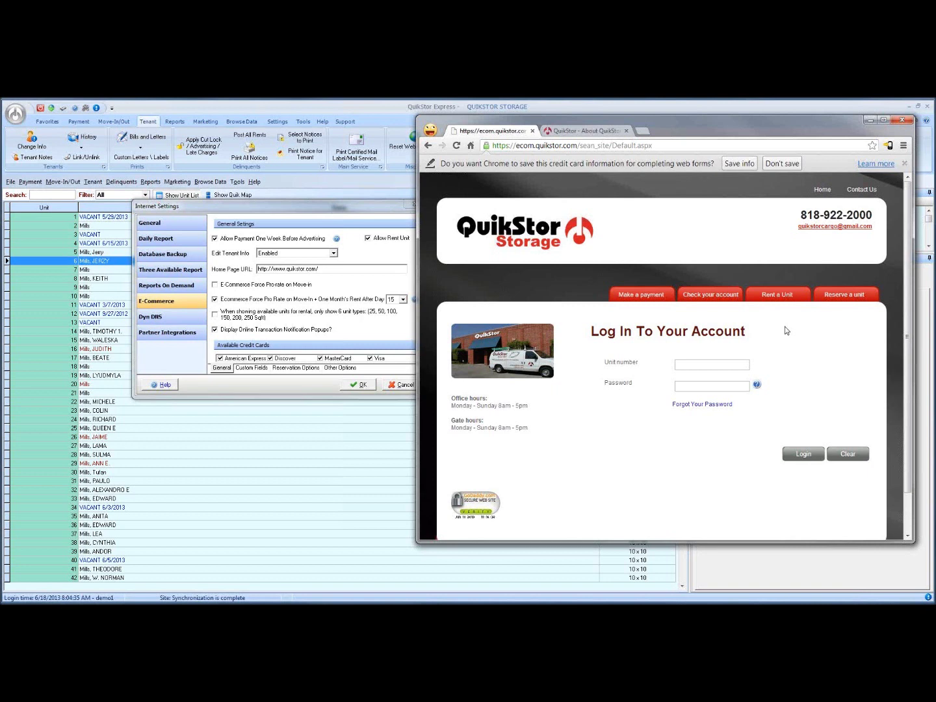
drag(285, 210, 249, 200)
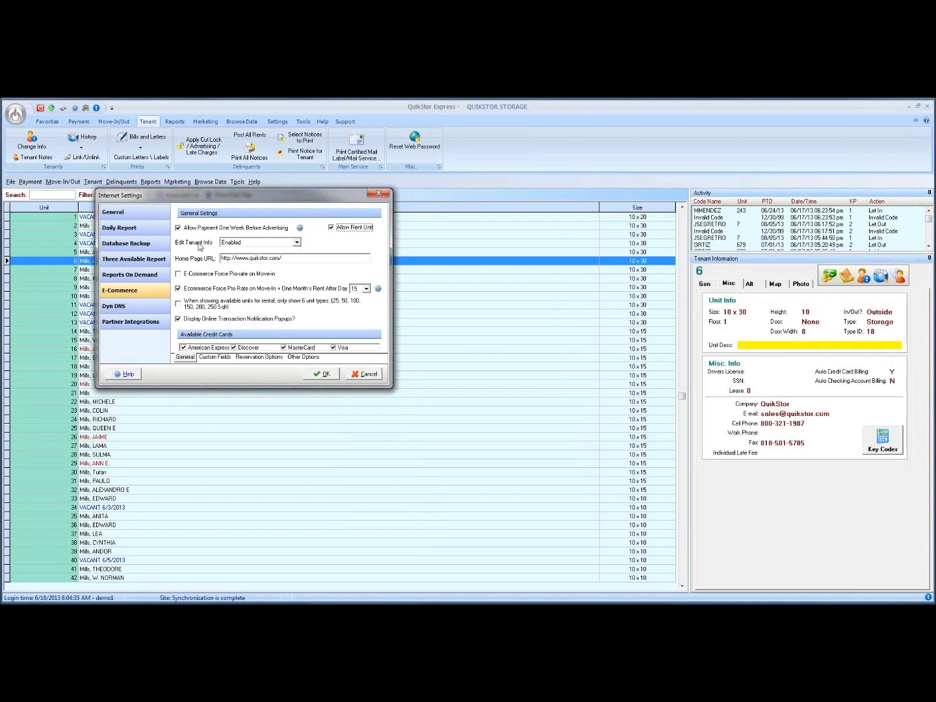
Set Edit Tenant Info to Disabled and bring the tenant login page forward.
click(298, 244)
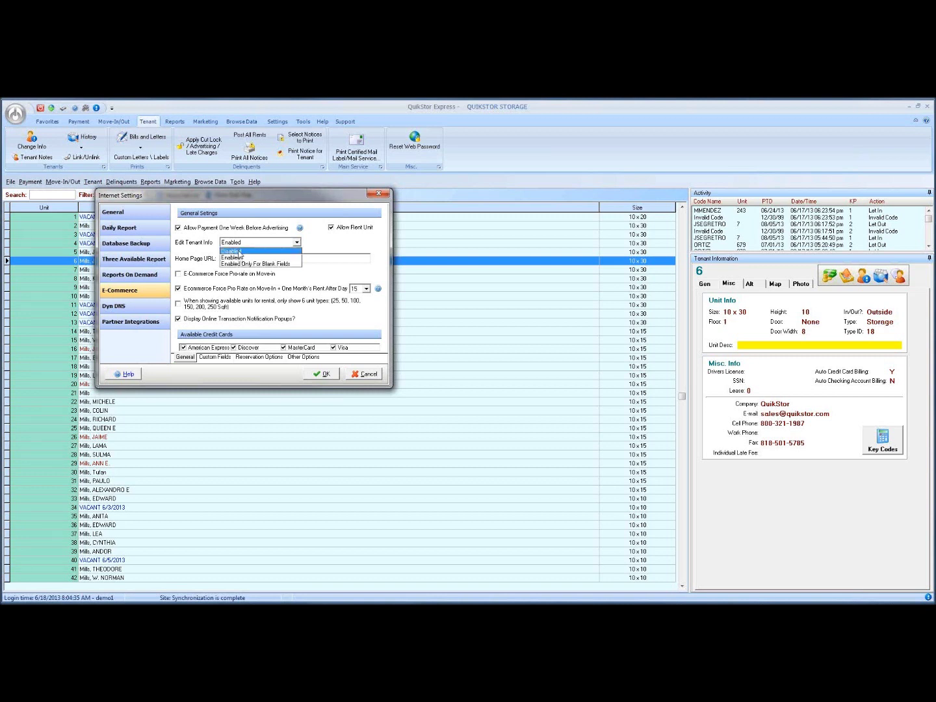
click(240, 252)
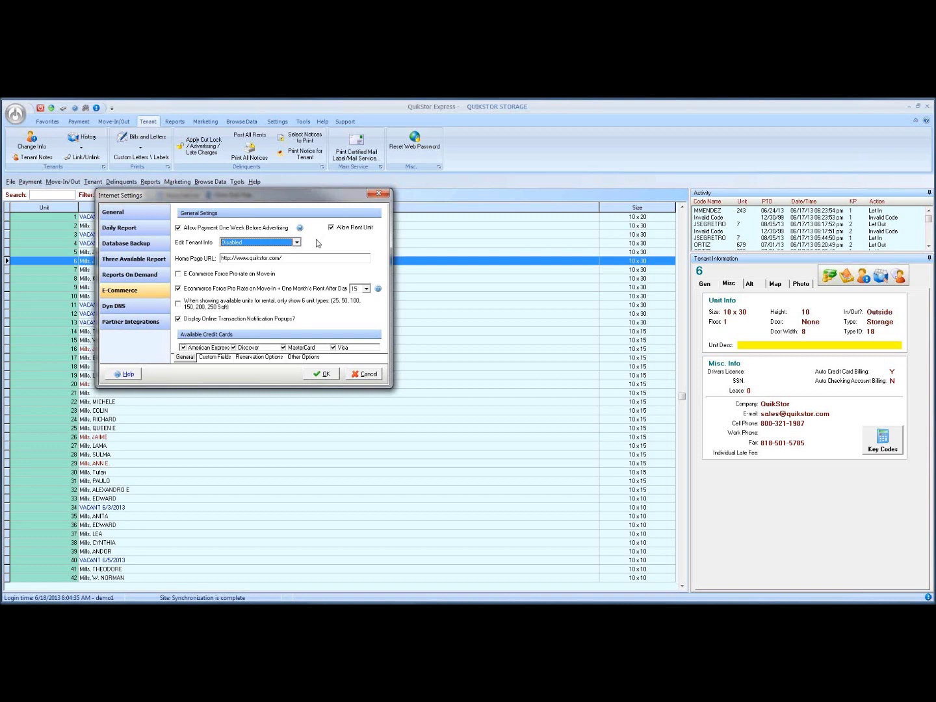
click(213, 601)
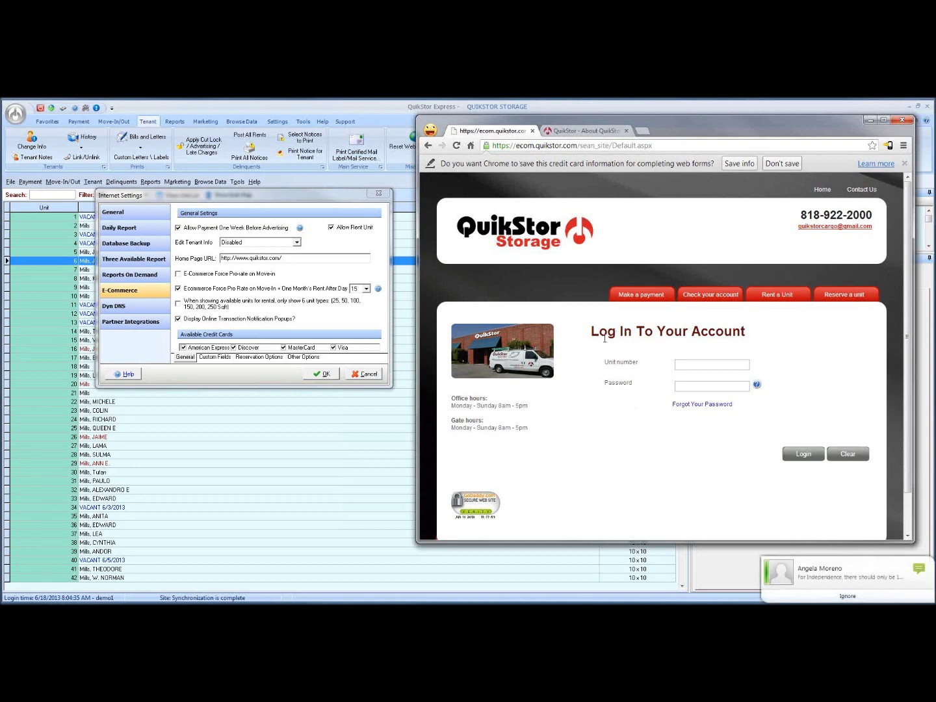
click(792, 595)
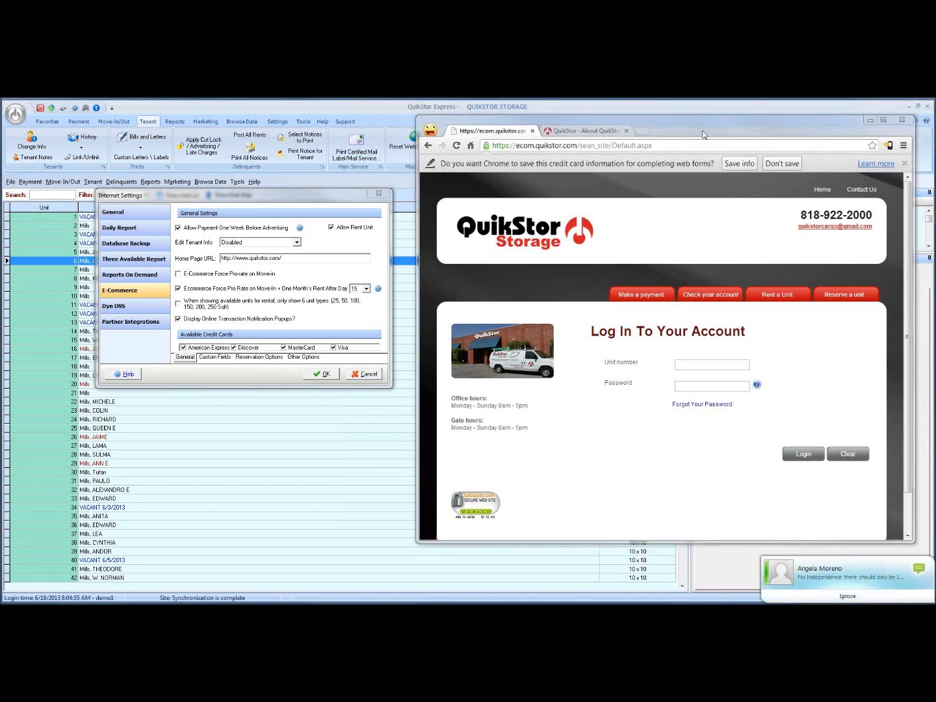
drag(683, 126, 647, 125)
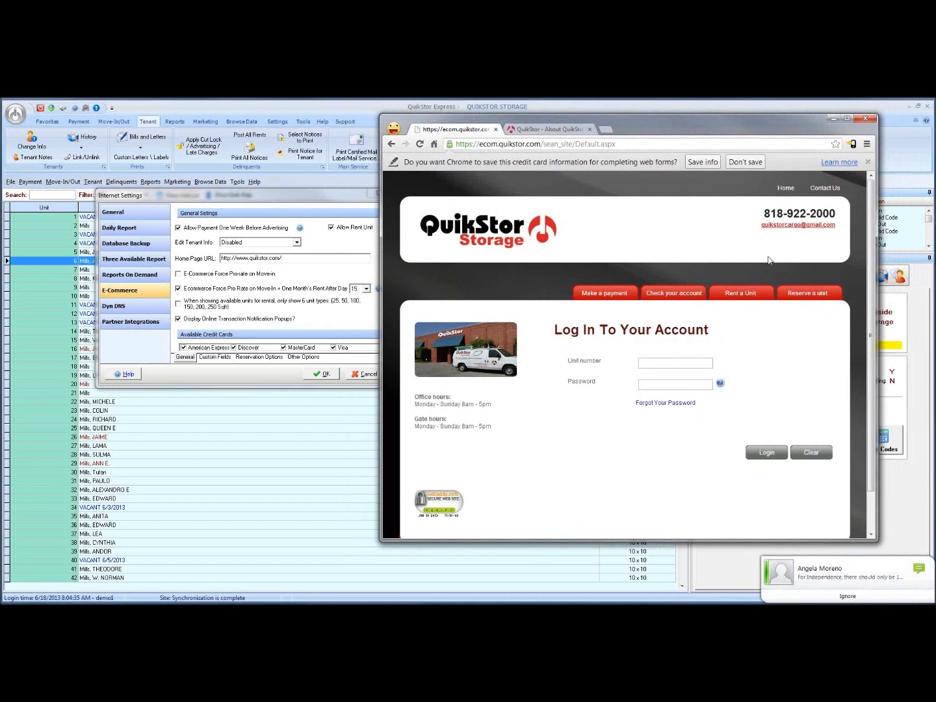
drag(705, 124, 752, 129)
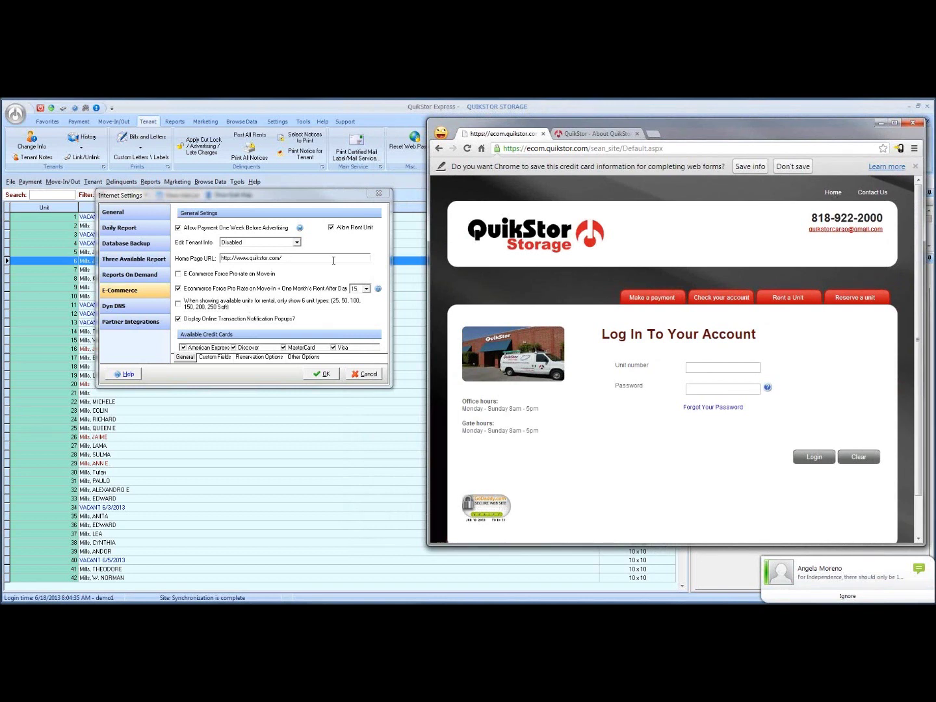
click(835, 195)
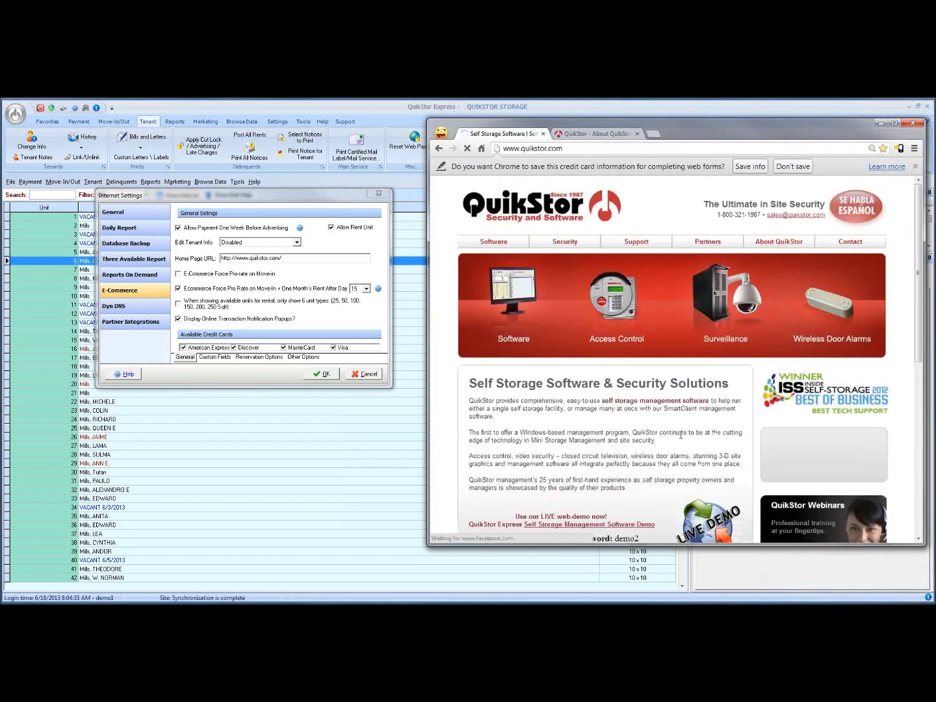
key(alt+Left)
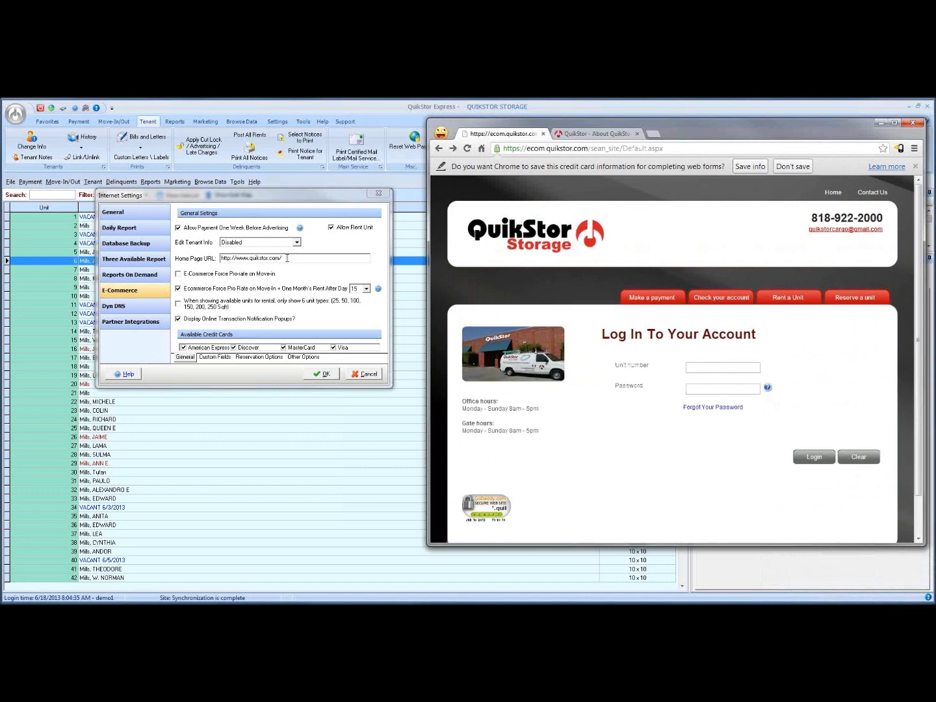
mouse_move(244, 192)
mouse_down()
mouse_move(243, 180)
mouse_move(239, 206)
mouse_up()
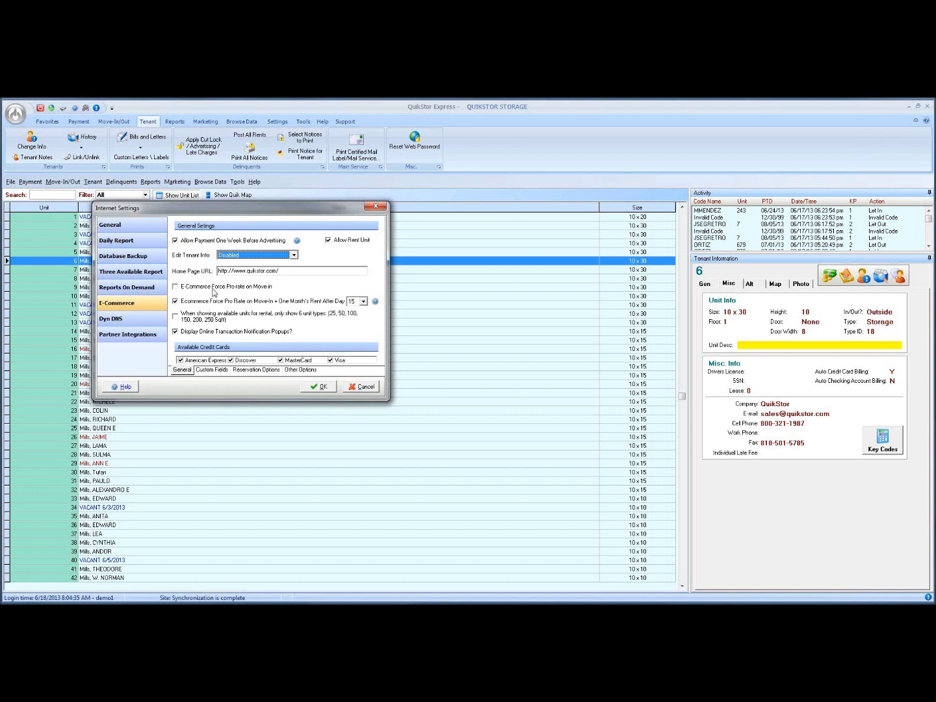
Change the pro-rate After Day cutoff from 15 to 16.
click(362, 301)
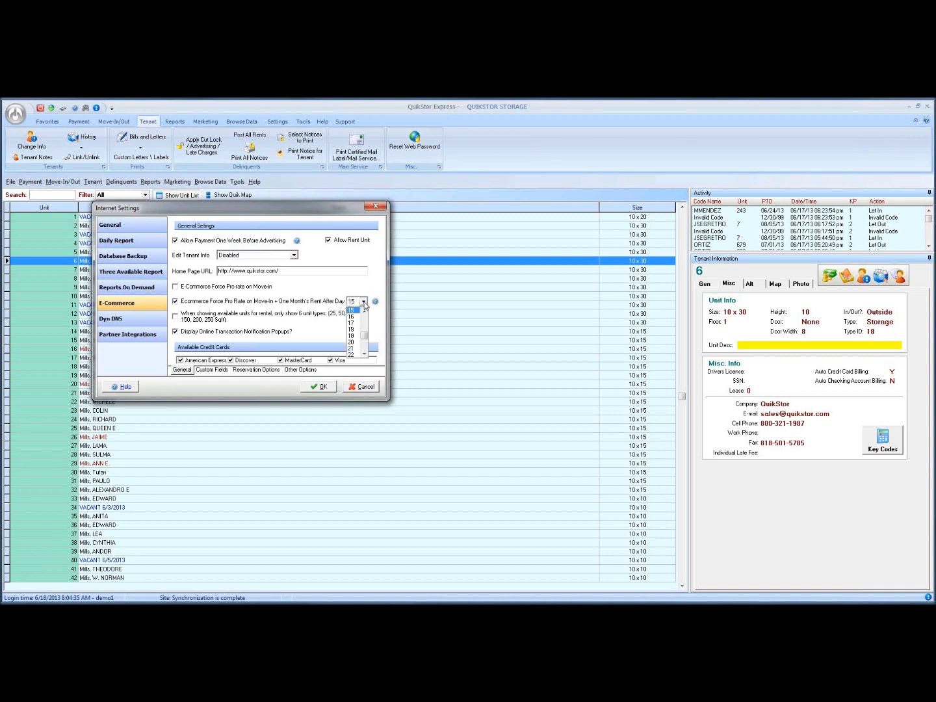
drag(366, 336, 364, 329)
scroll(365, 333, down, 1)
click(355, 348)
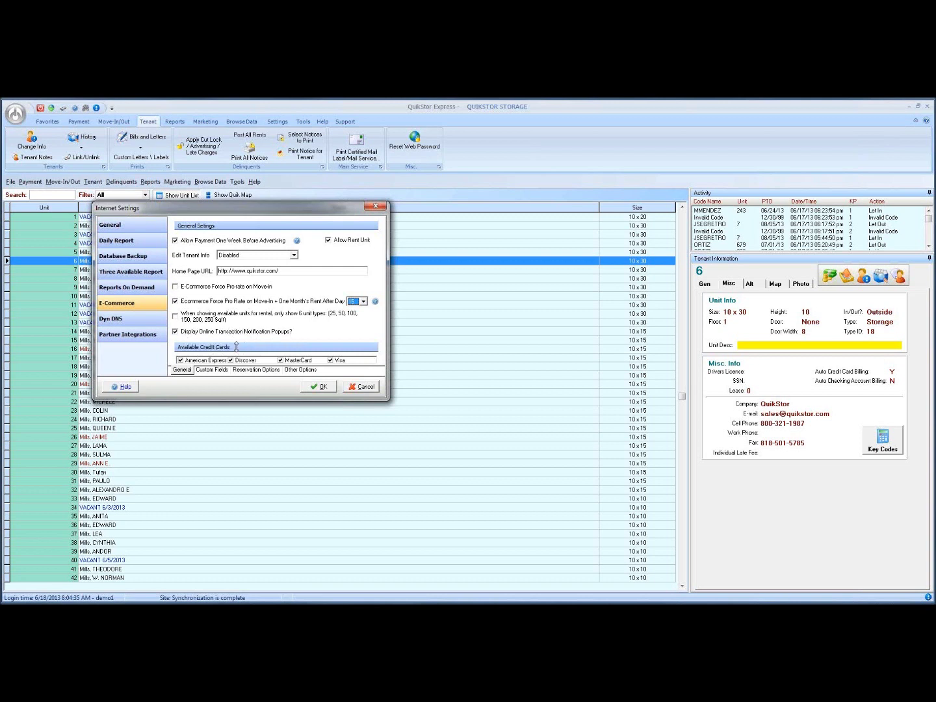
key(Down)
click(180, 362)
click(231, 360)
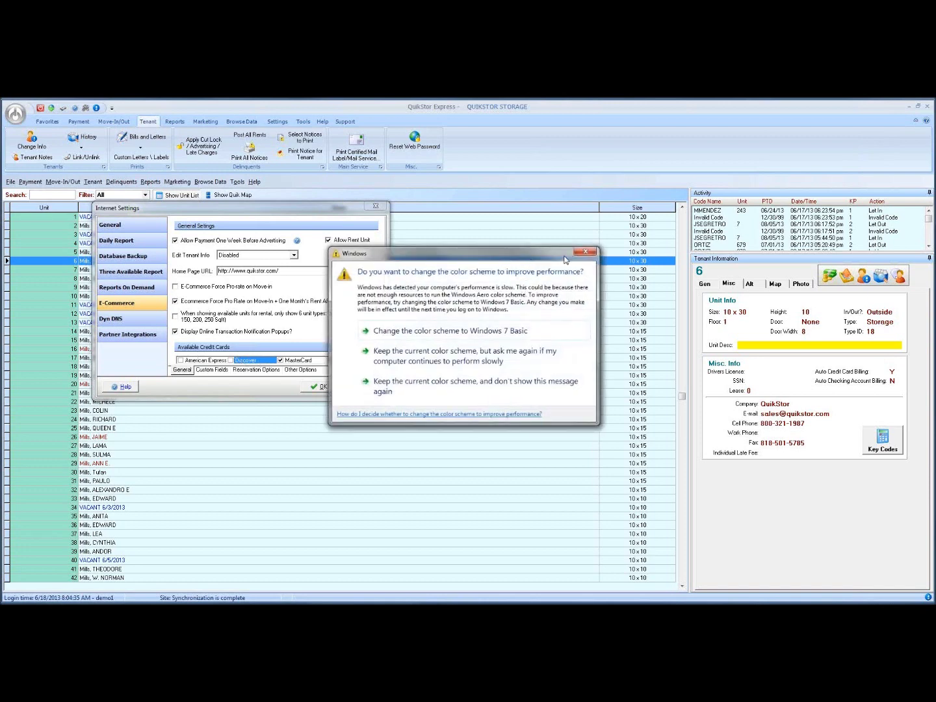
click(585, 252)
click(231, 361)
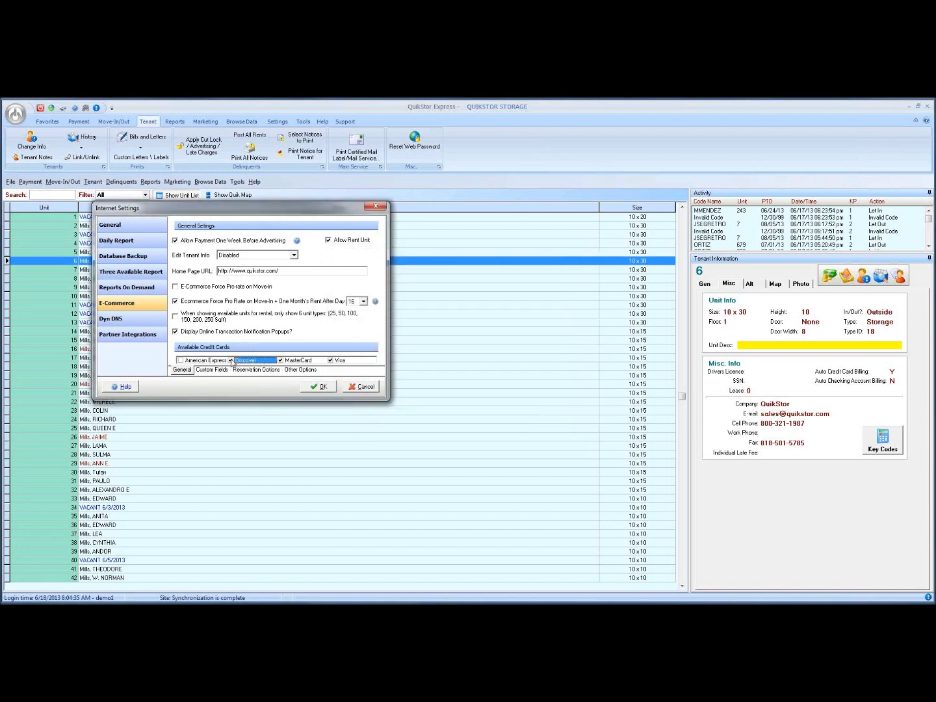
click(181, 361)
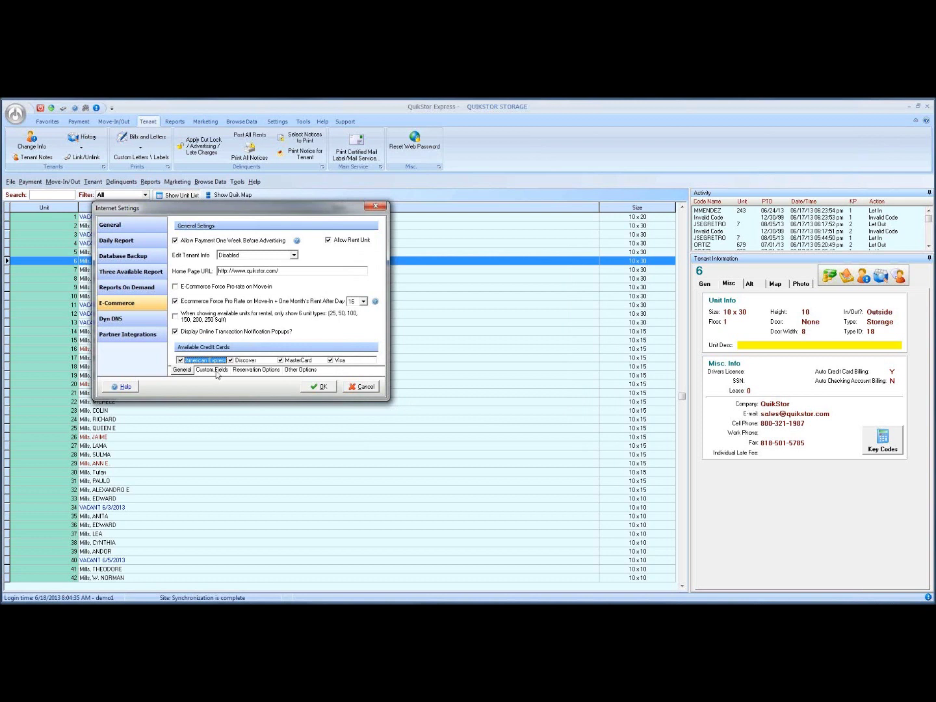
On the Custom Fields tab, enter 'Use coupon code 2013 for discount' as the Main Page message.
click(207, 370)
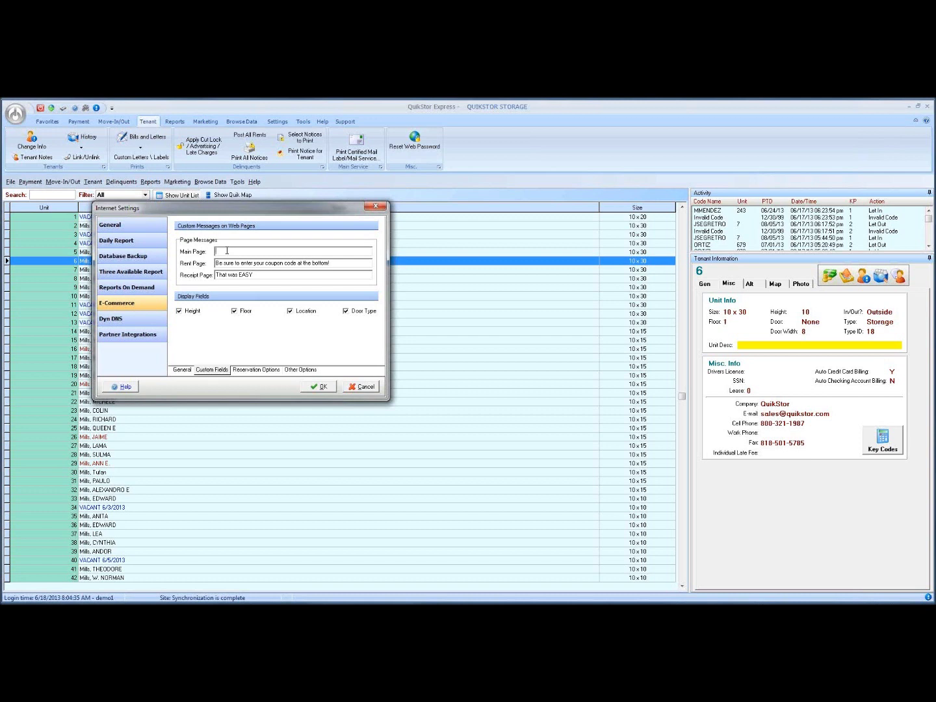
drag(333, 263, 192, 267)
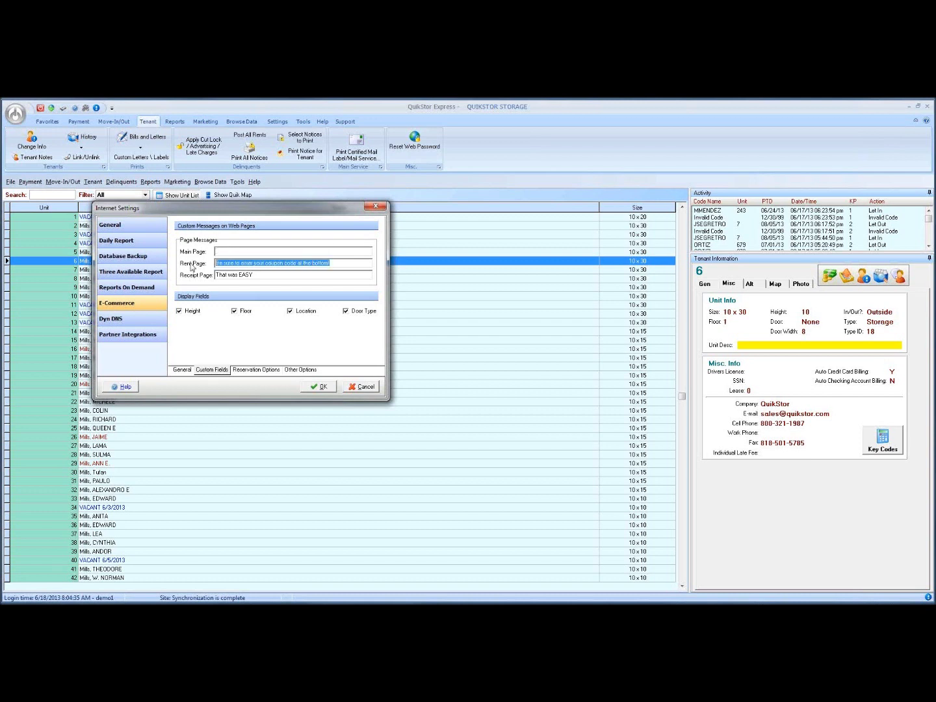
click(256, 251)
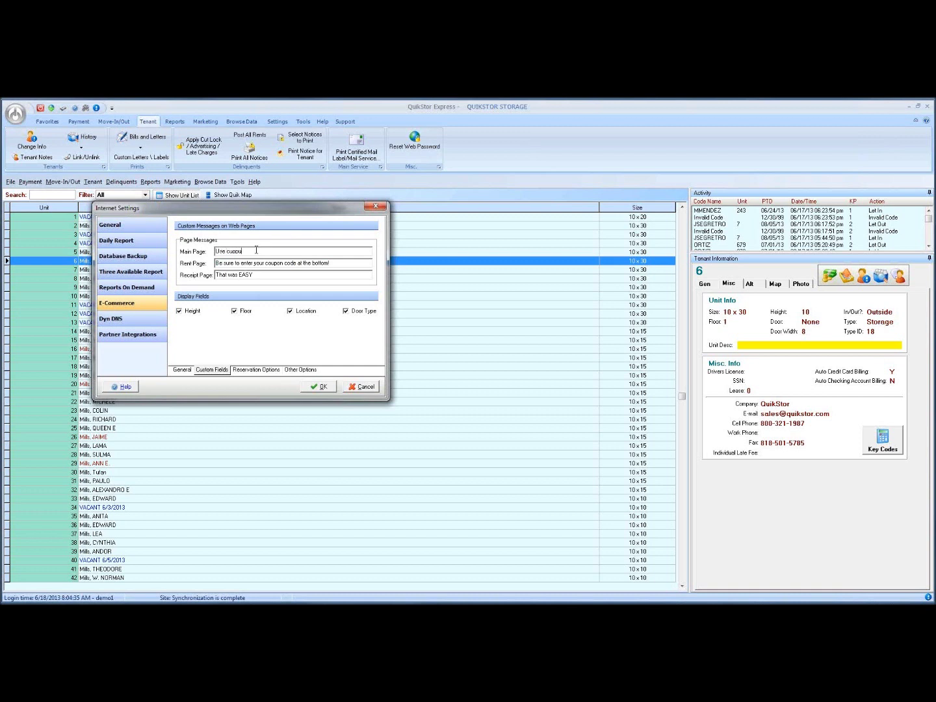
text(Use coupon code 2013 for discount)
Save the Internet Settings with OK and reopen them from the setup menu.
click(320, 387)
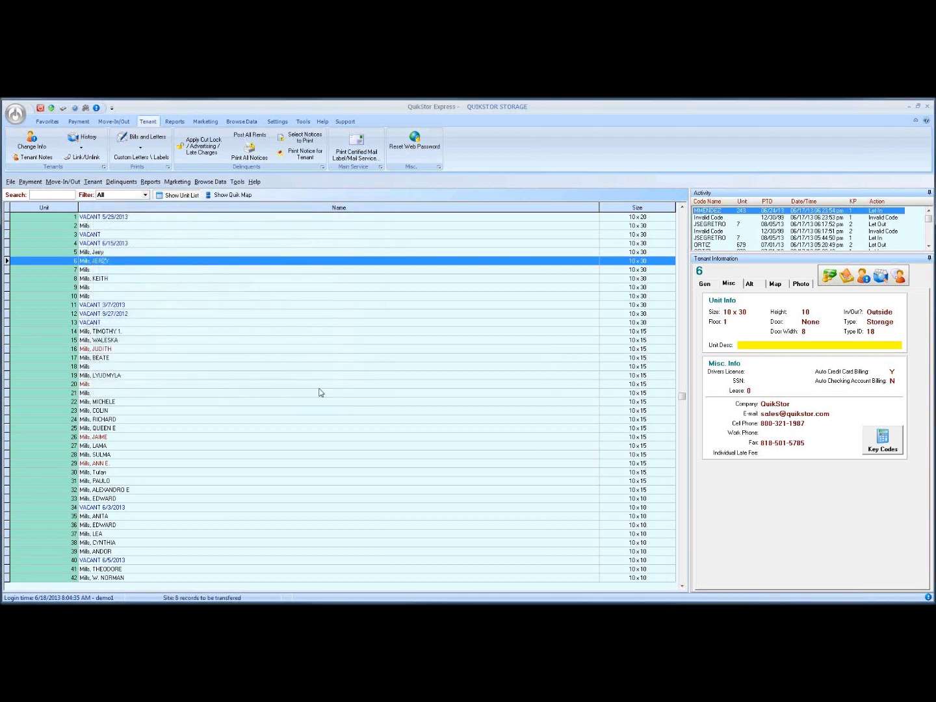
click(16, 117)
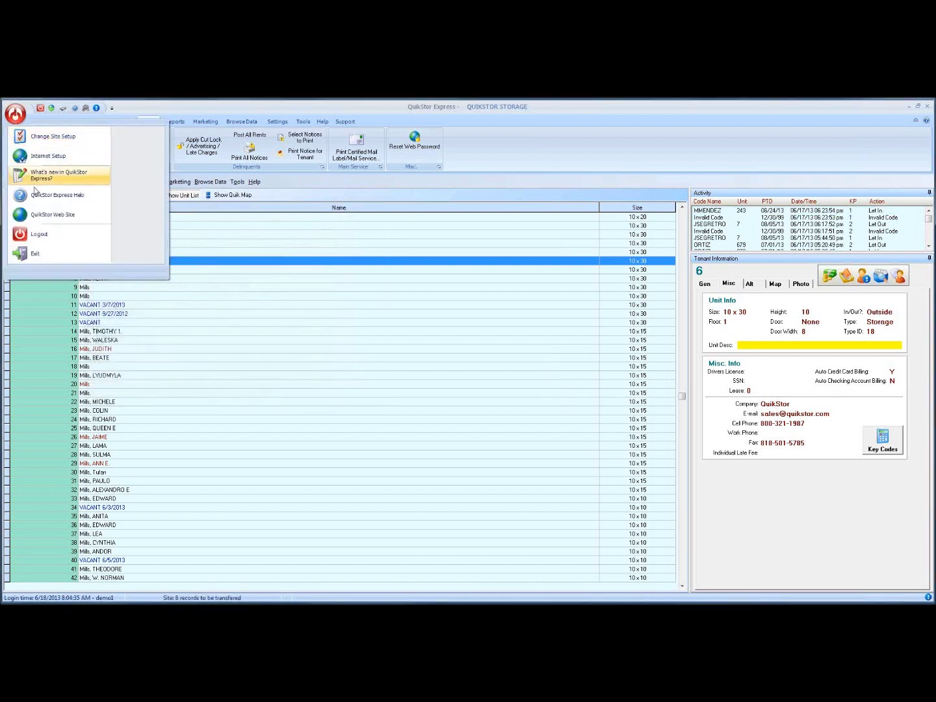
click(53, 159)
Review the custom web-page messages, including the Receipt Page message, then switch to the browser.
drag(433, 258, 371, 261)
click(292, 356)
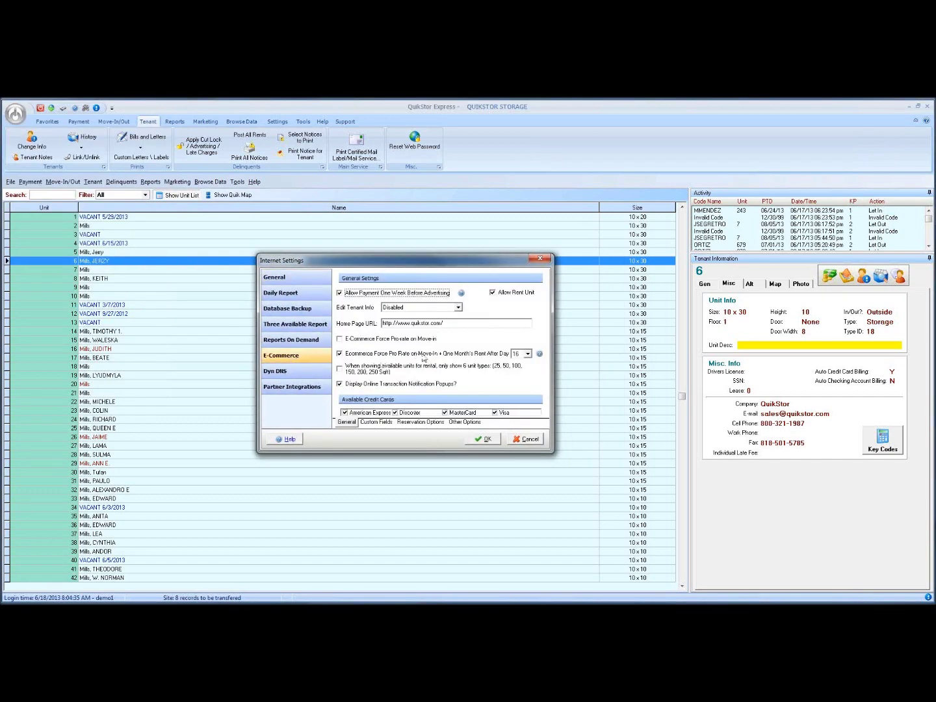
click(383, 423)
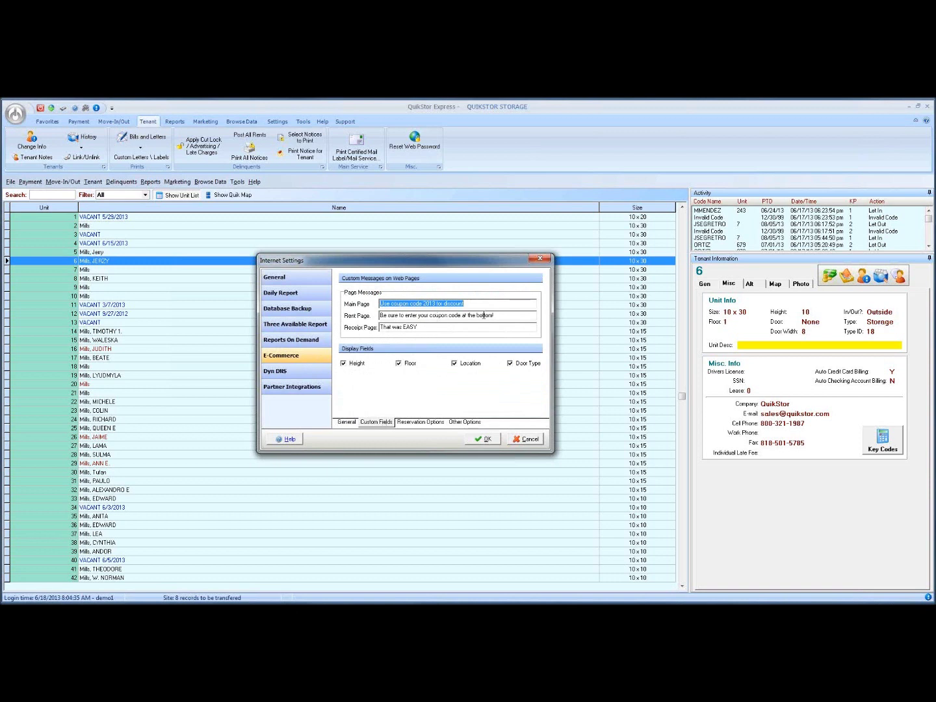
drag(498, 316, 406, 319)
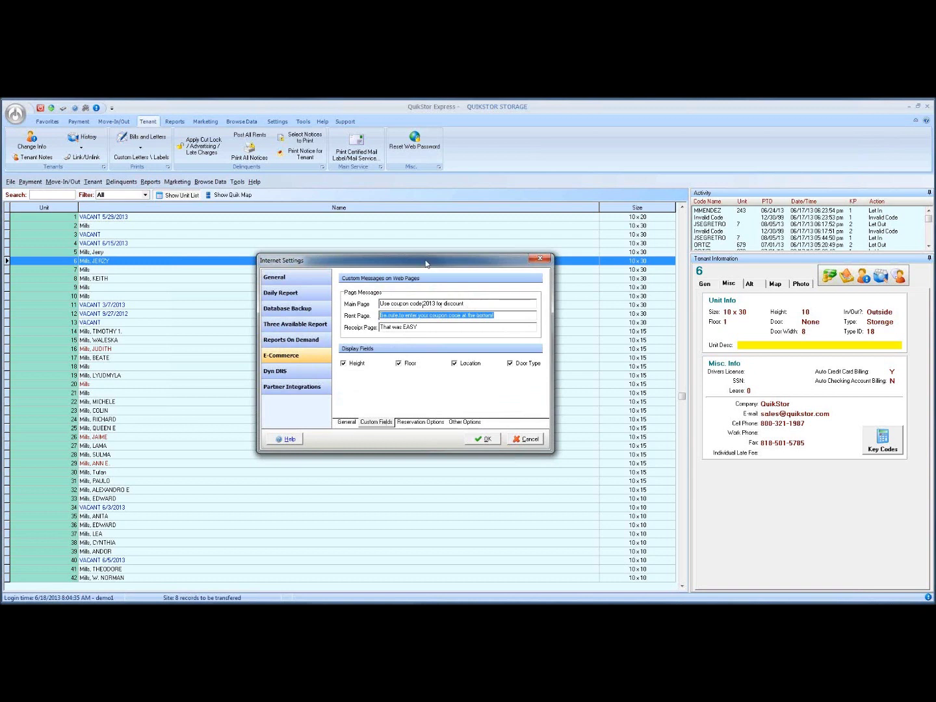
drag(432, 263, 381, 263)
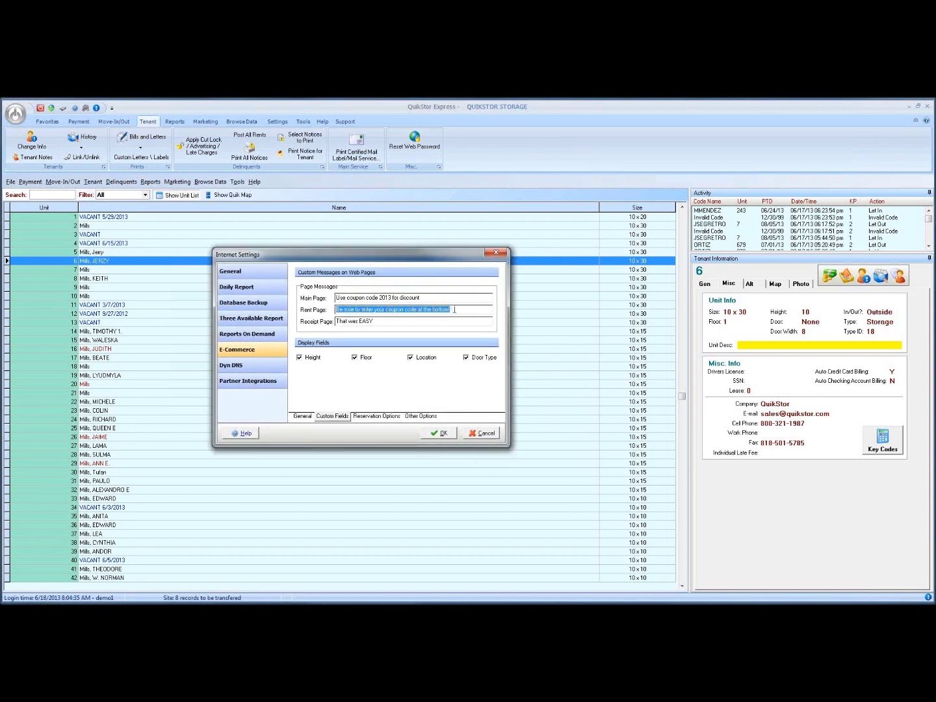
click(375, 322)
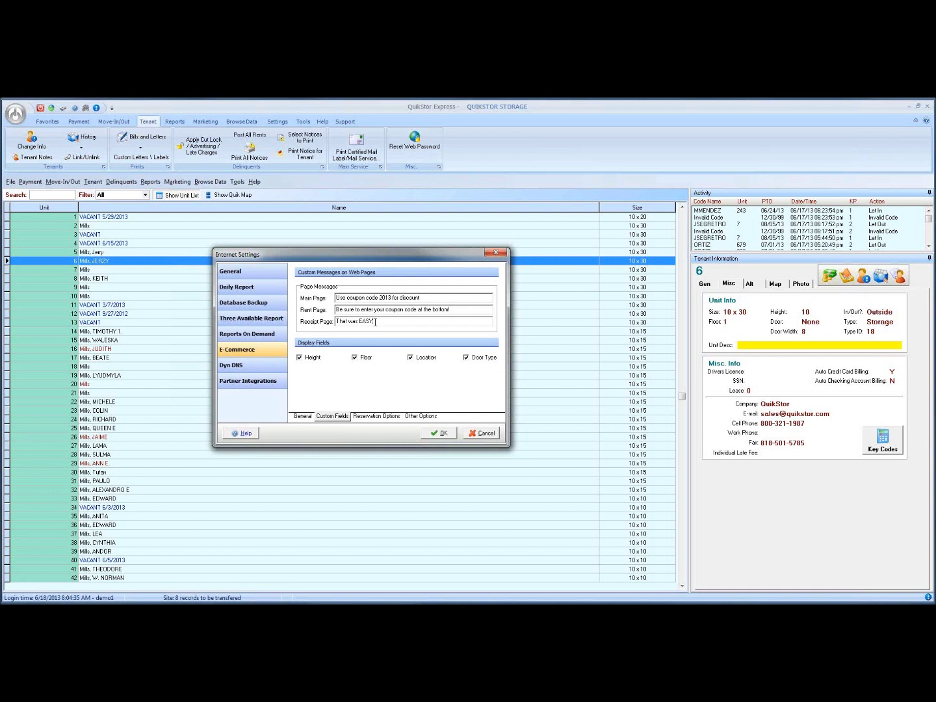
key(alt+Tab)
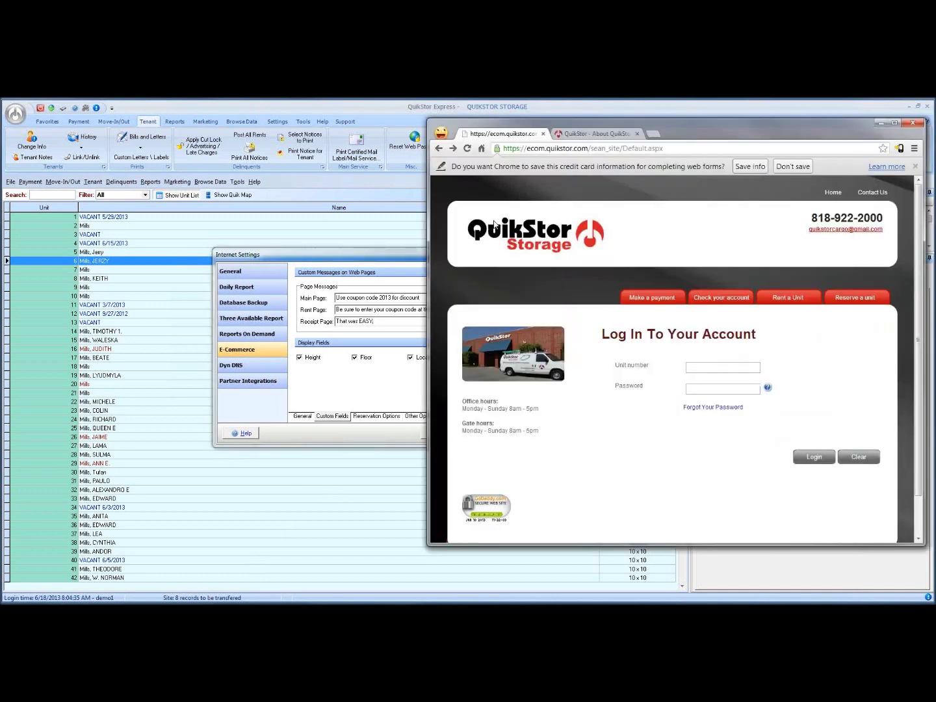
Reload the portal to show 'Use coupon code 2013 for discount', then open Rent a Unit.
click(467, 149)
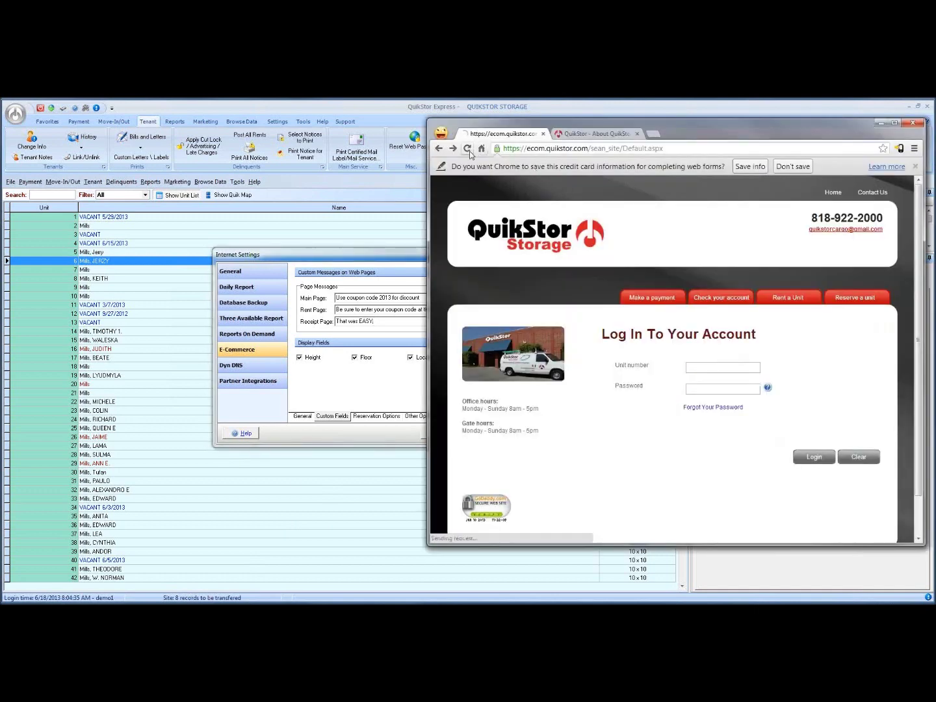
drag(681, 129, 597, 128)
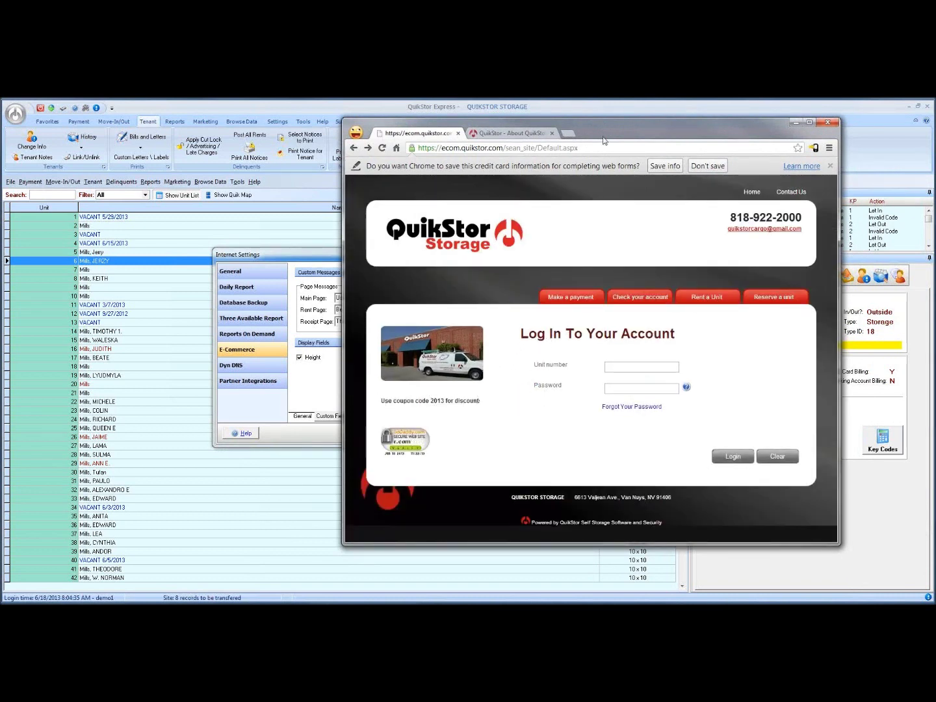
drag(644, 124, 681, 112)
drag(357, 249, 220, 240)
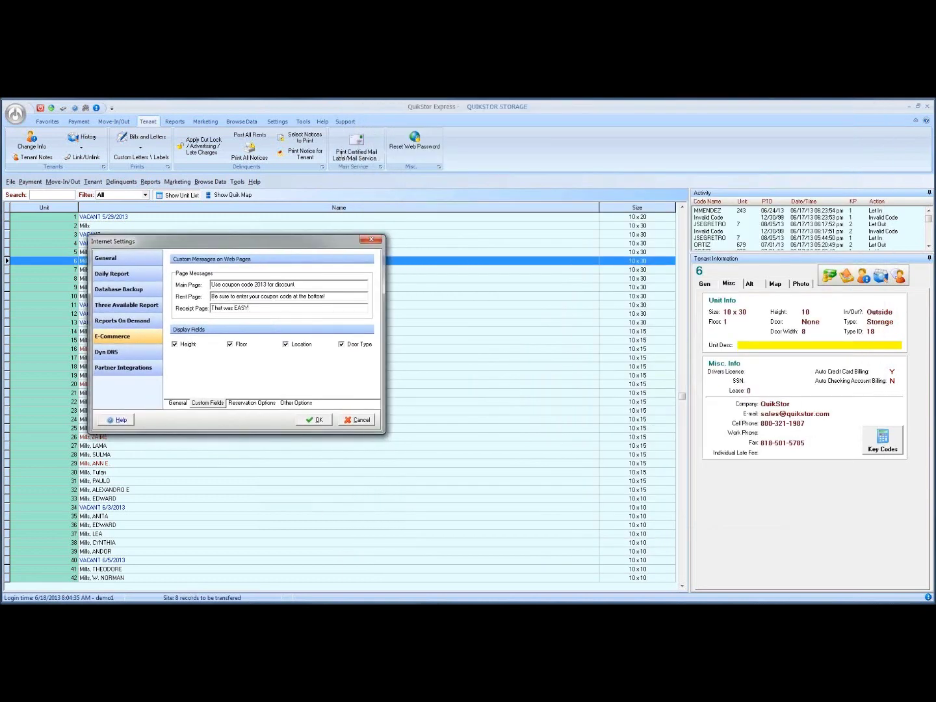
key(alt+Tab)
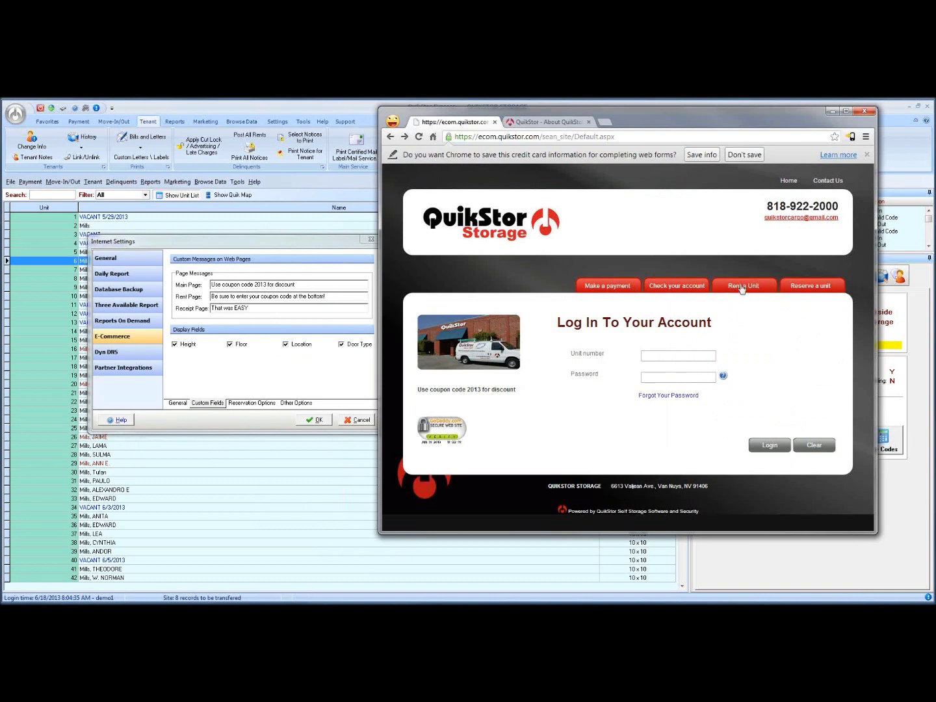
click(745, 291)
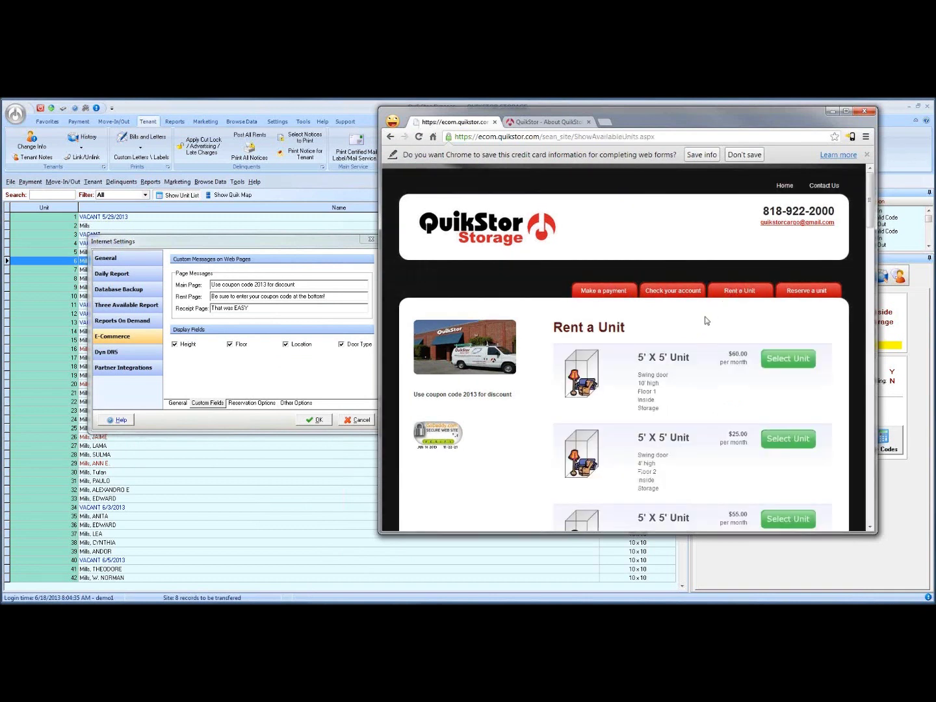
Open the rental form for the first unit and note its coupon reminder.
click(784, 362)
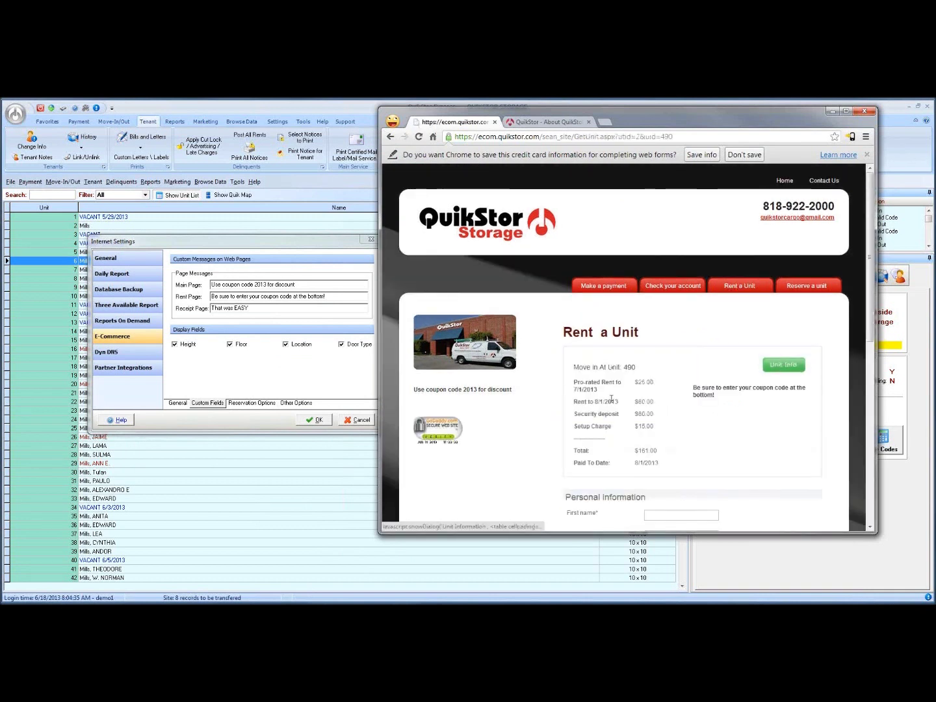
drag(695, 388, 718, 398)
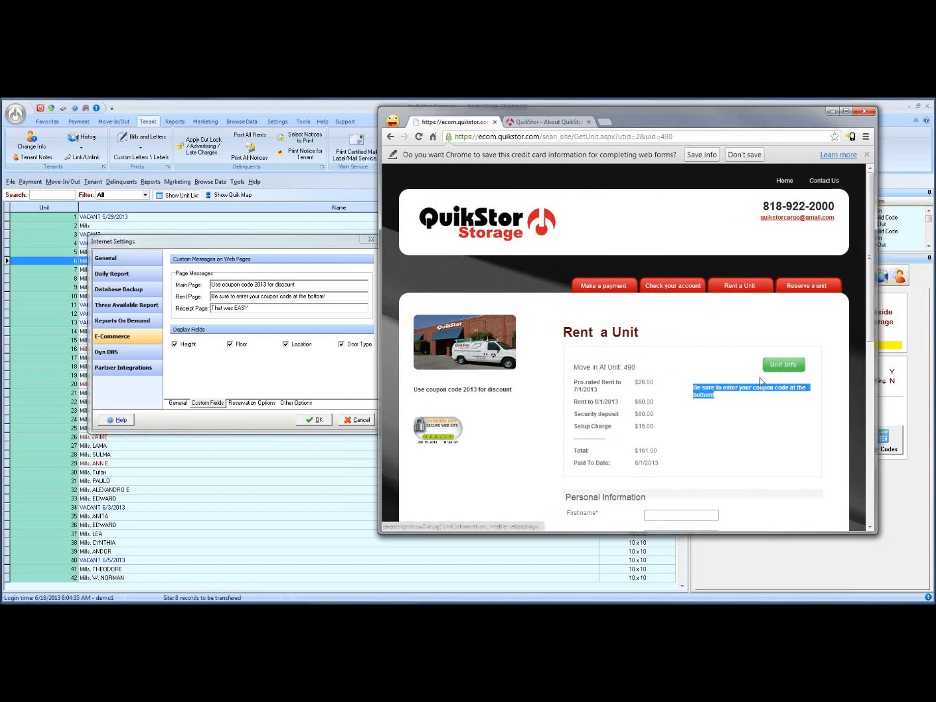
scroll(762, 381, down, 2)
Autofill the renter's saved contact details, leave Coupon empty, and continue to payment.
click(660, 417)
text(s)
click(656, 440)
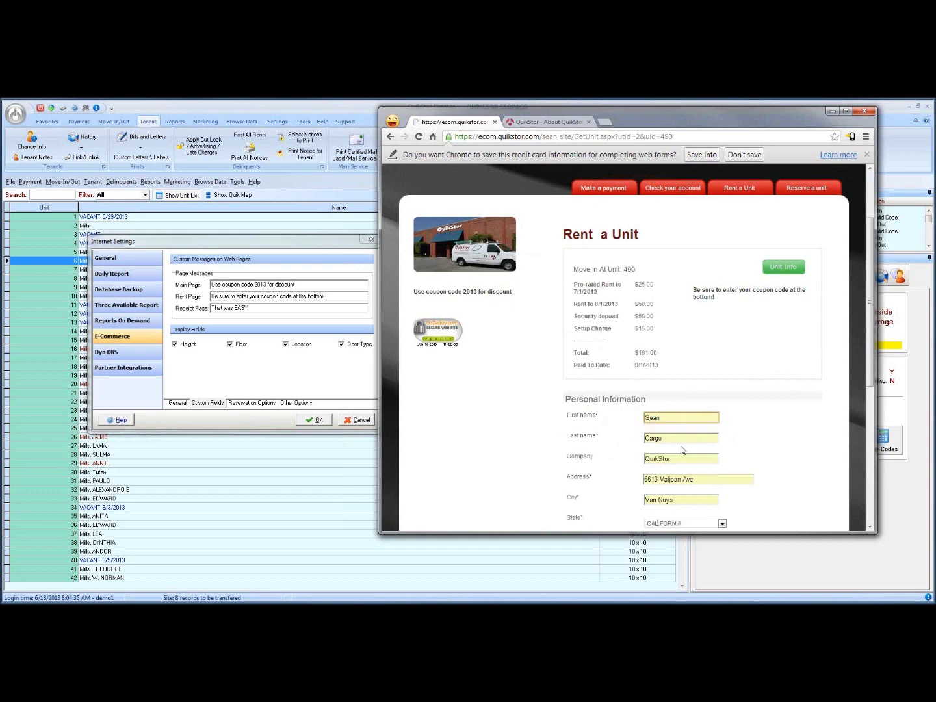
scroll(765, 438, down, 3)
scroll(765, 439, down, 2)
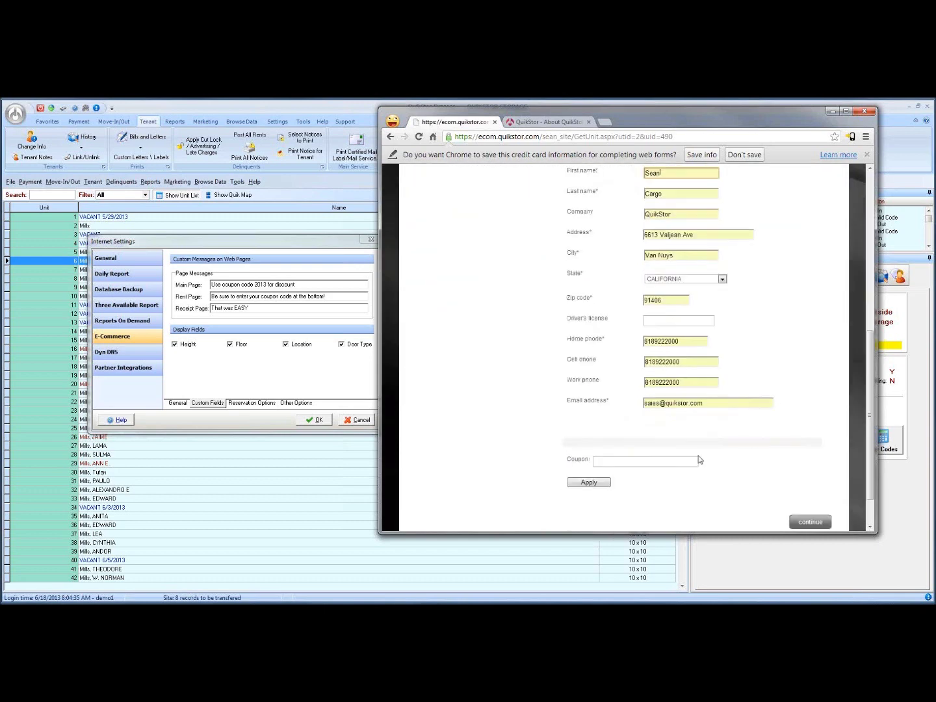
click(601, 462)
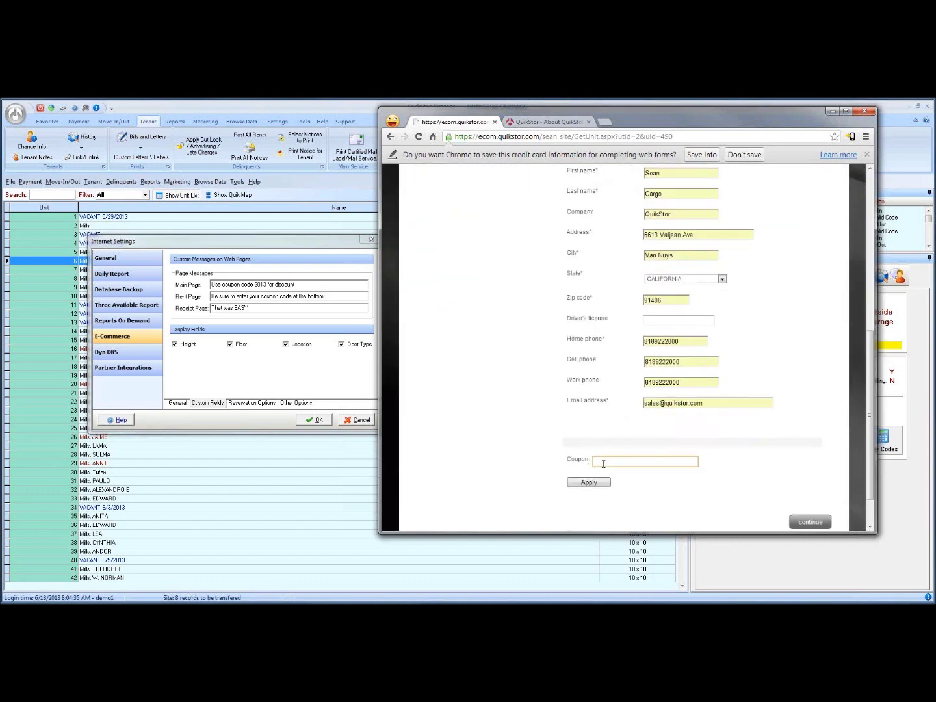
click(793, 522)
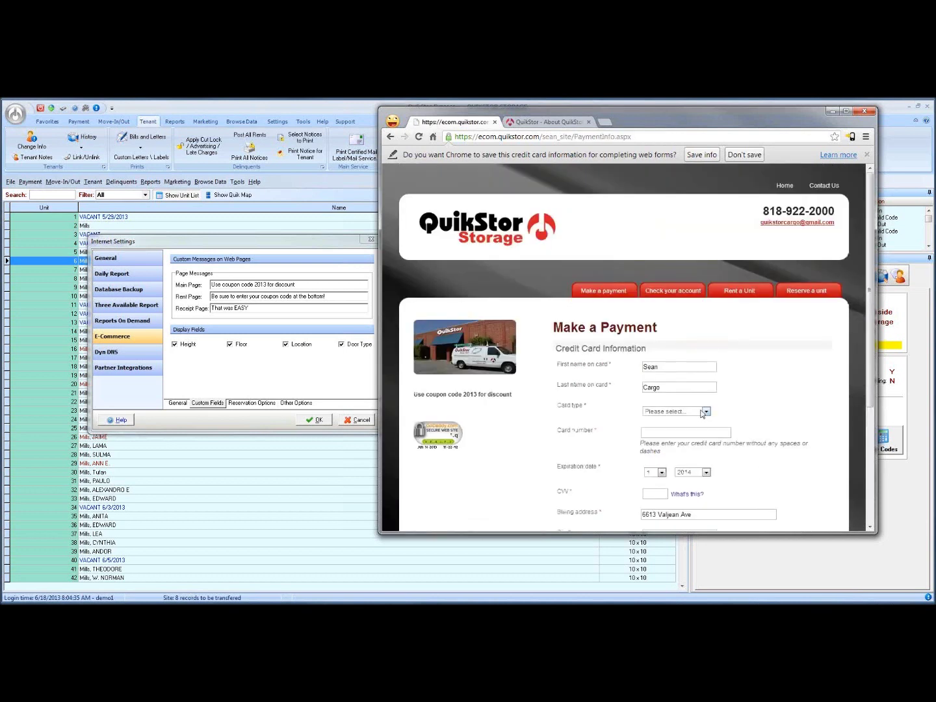
Enter a test Visa card number and its CVV, then submit the payment.
click(705, 412)
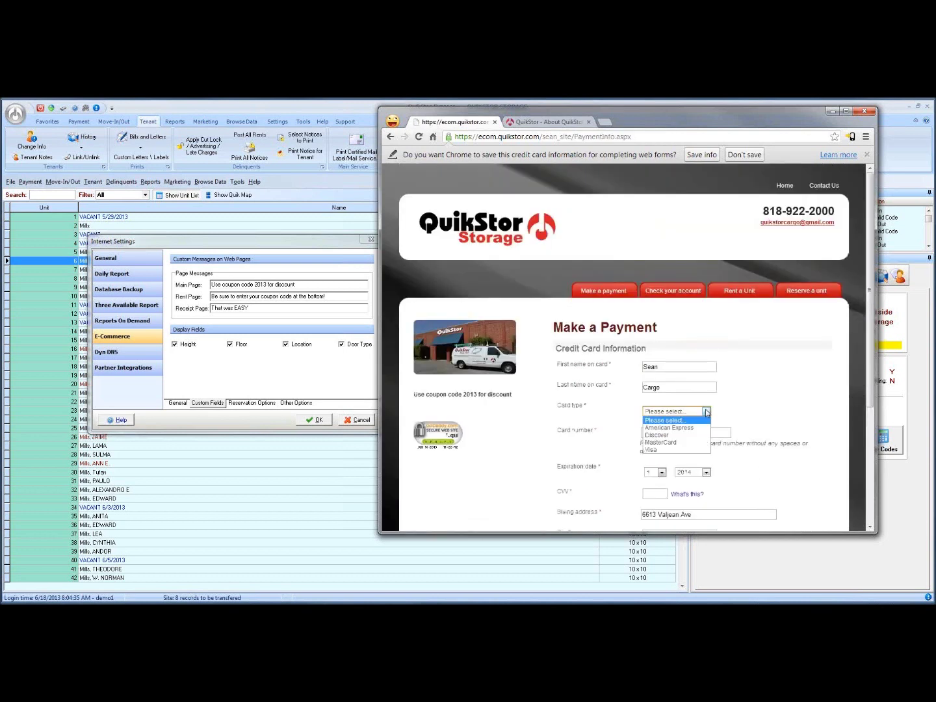
click(655, 449)
click(661, 433)
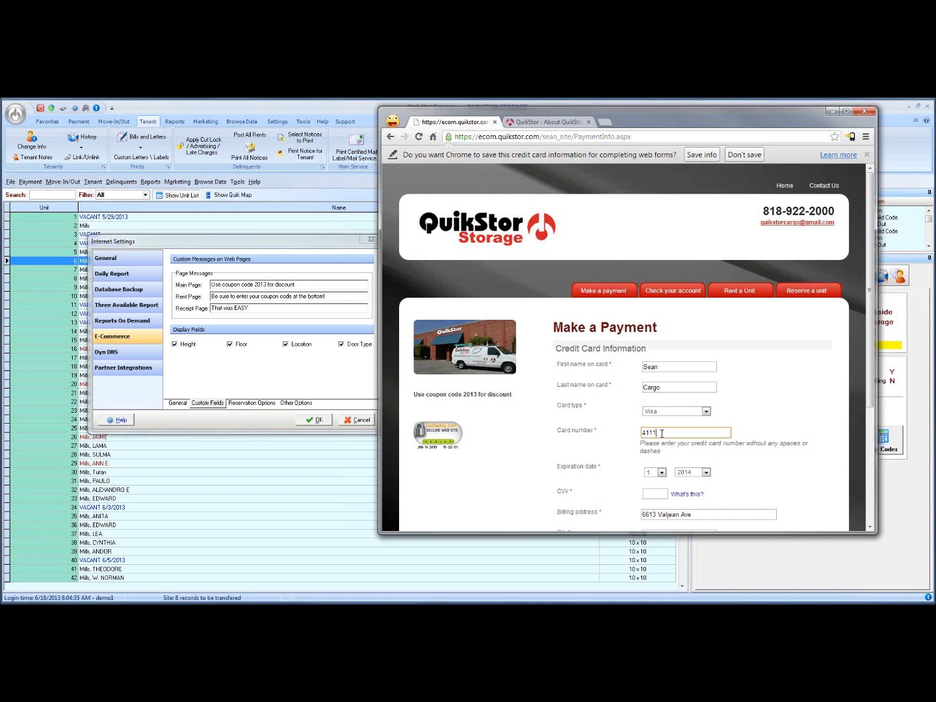
text(4111111111111111)
click(662, 492)
text(123)
click(755, 477)
scroll(764, 476, down, 3)
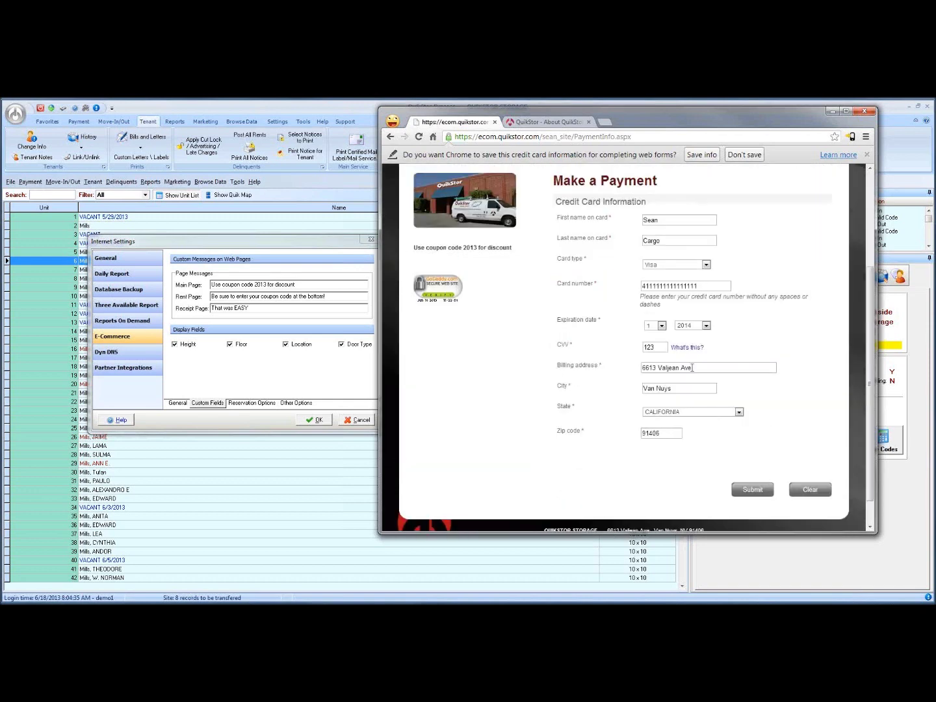
click(753, 490)
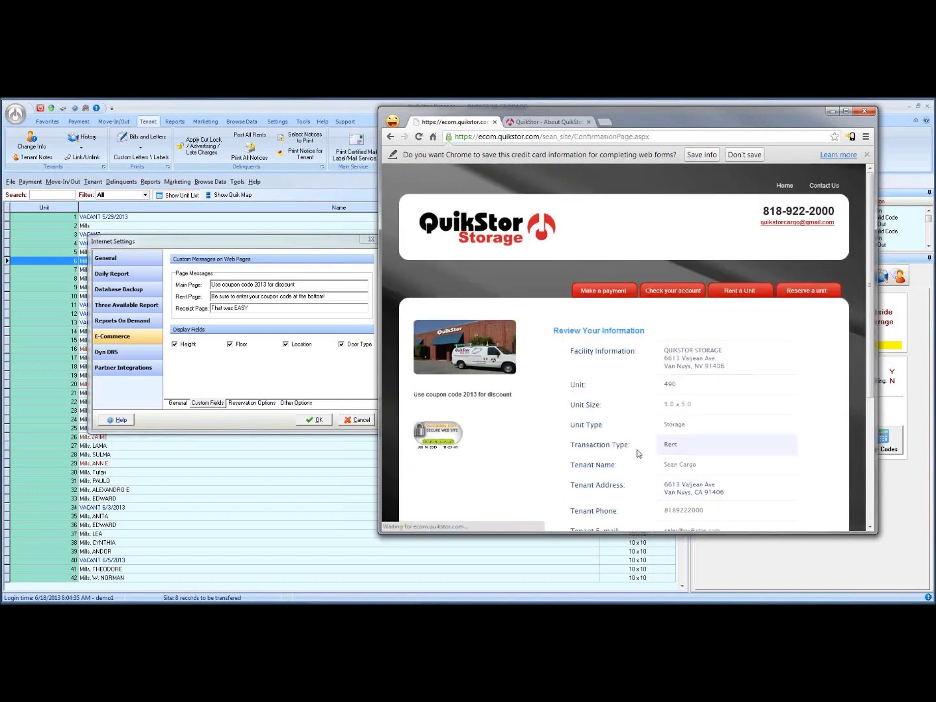
Complete the unit 490 online rental from the reviewed details page.
scroll(772, 420, down, 1)
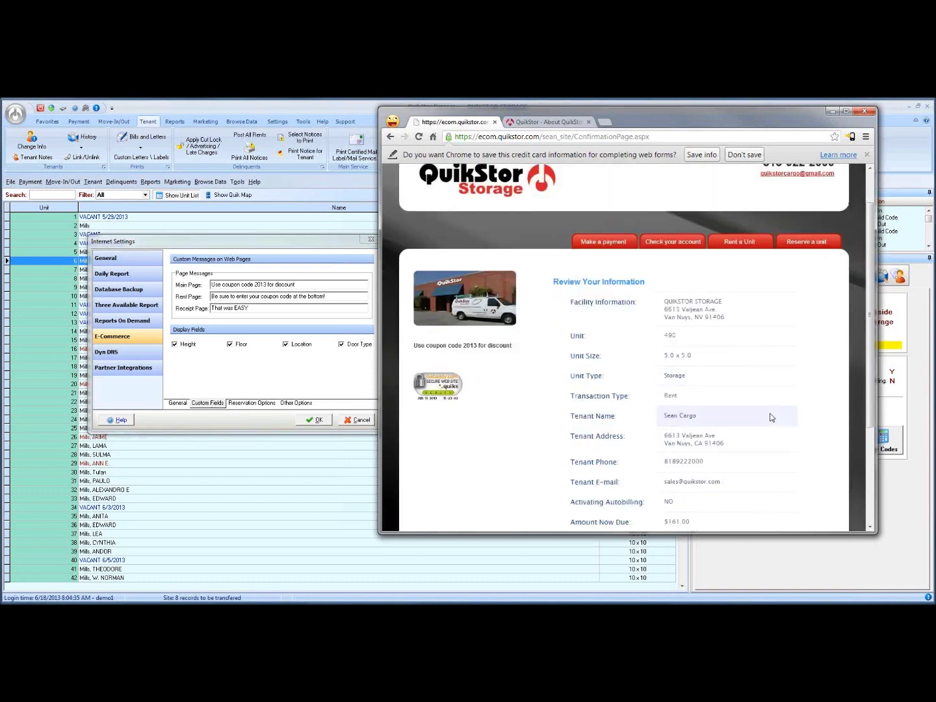
scroll(731, 351, down, 1)
scroll(730, 361, down, 1)
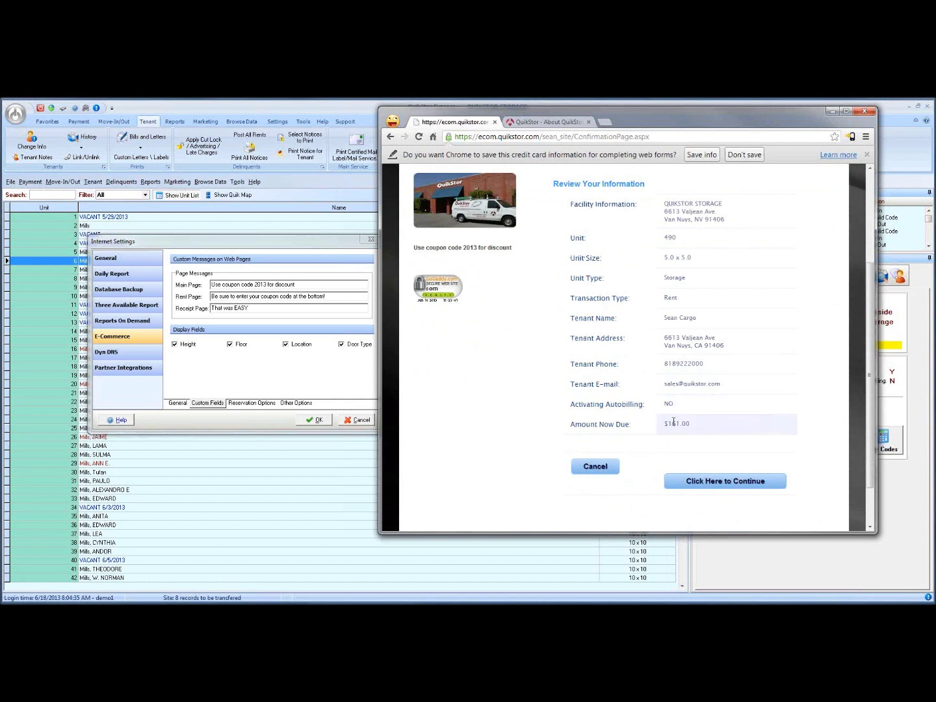
click(708, 477)
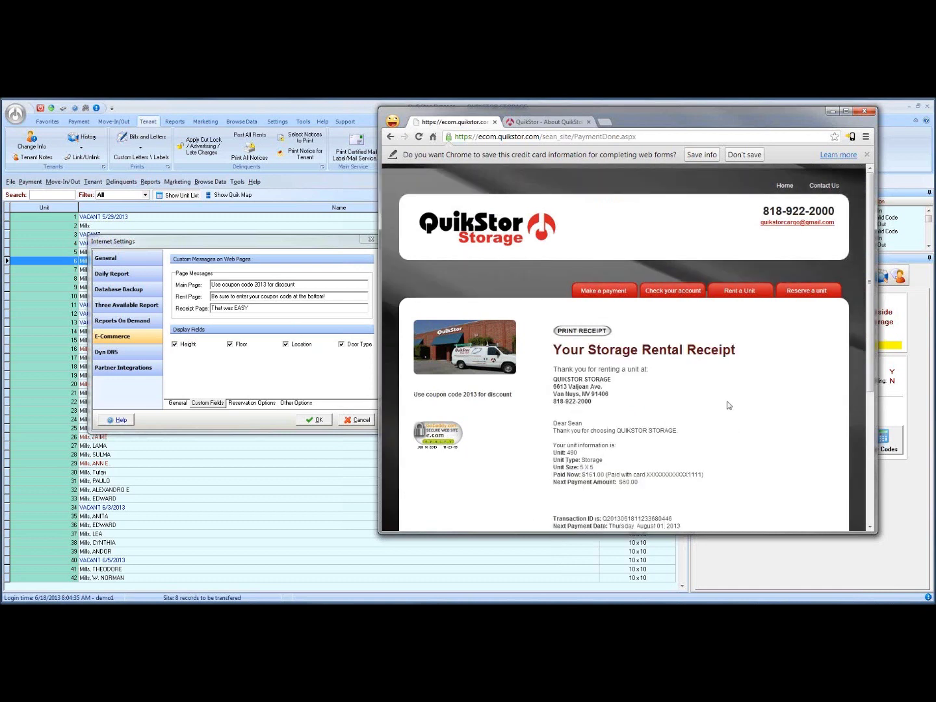
Read through the Your Storage Rental Receipt, then put the browser away.
drag(653, 117, 593, 122)
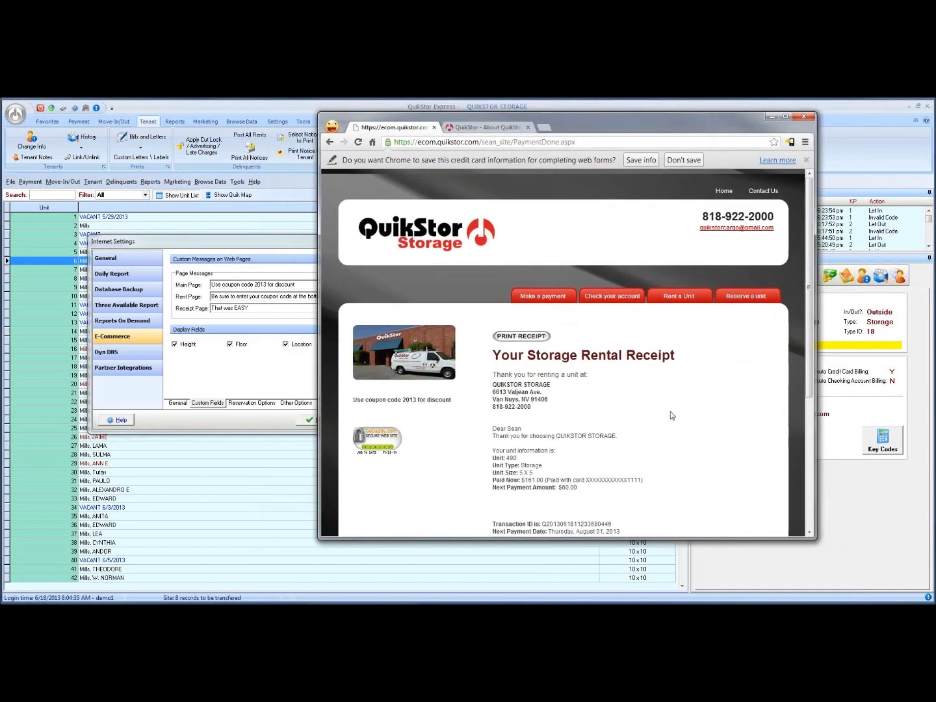
scroll(669, 416, down, 3)
scroll(667, 418, down, 1)
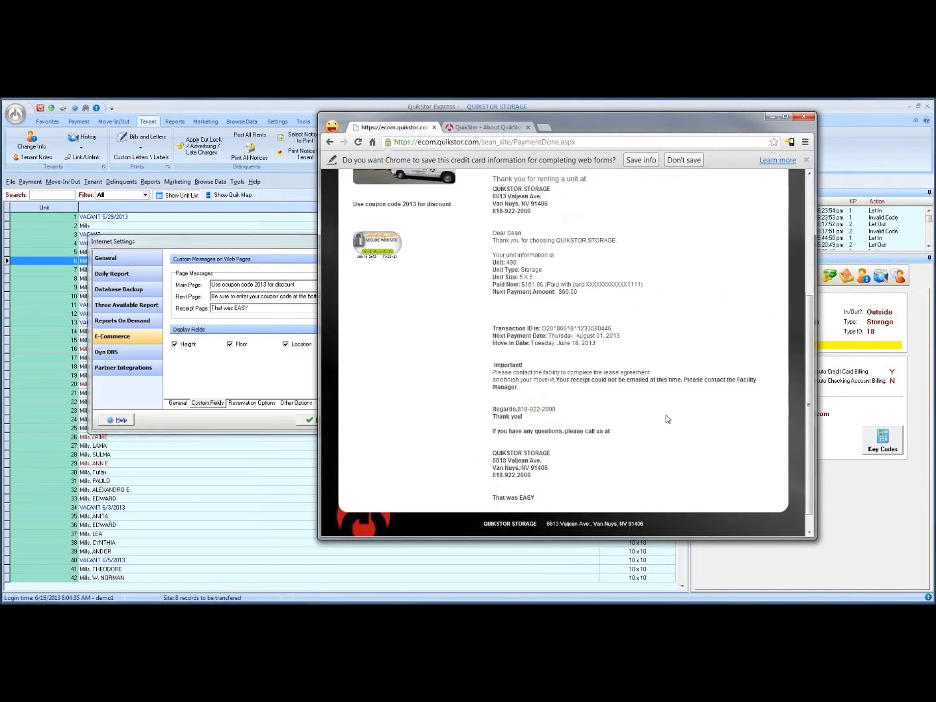
scroll(667, 419, up, 3)
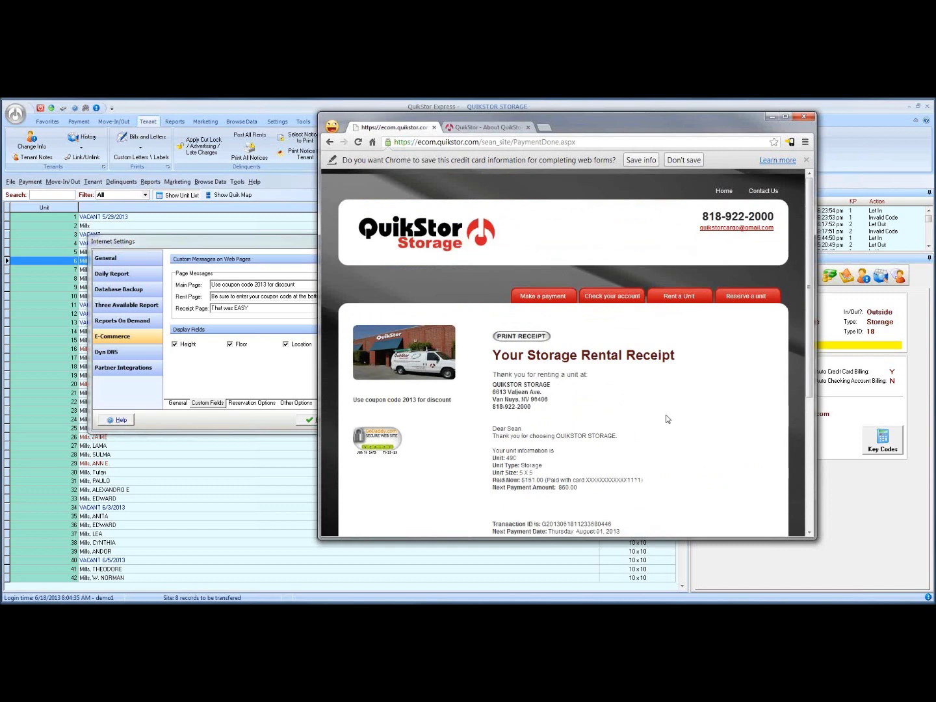
scroll(666, 418, down, 1)
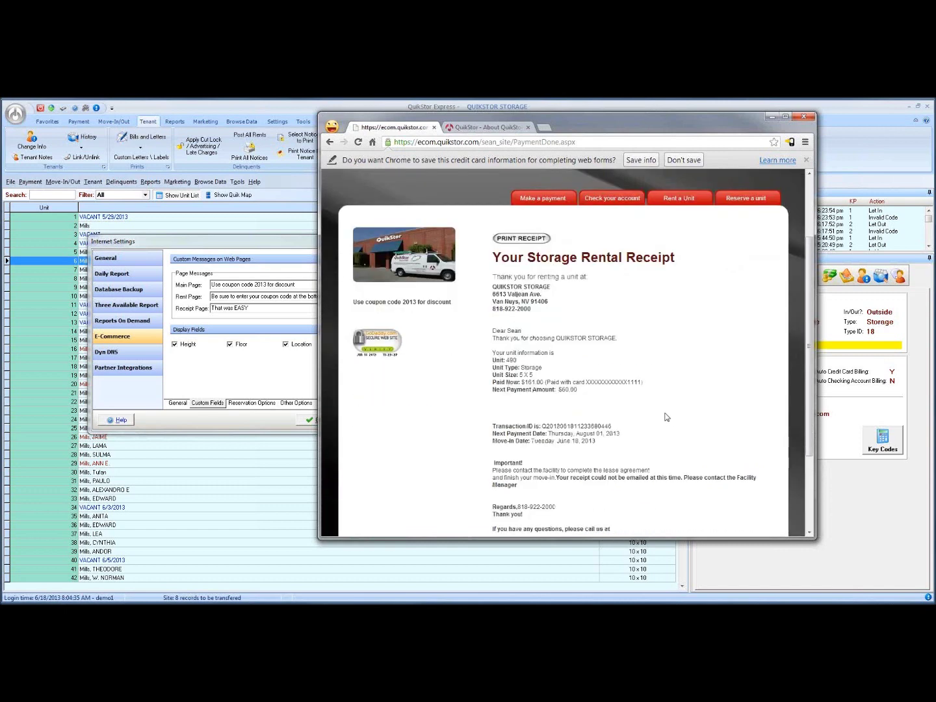
scroll(668, 420, down, 1)
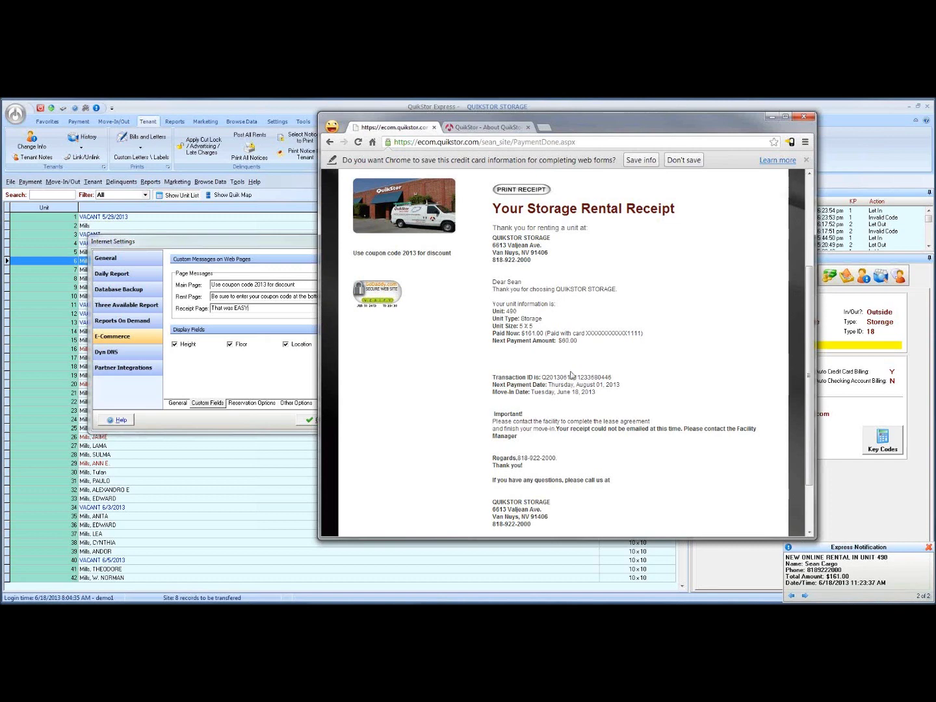
click(831, 566)
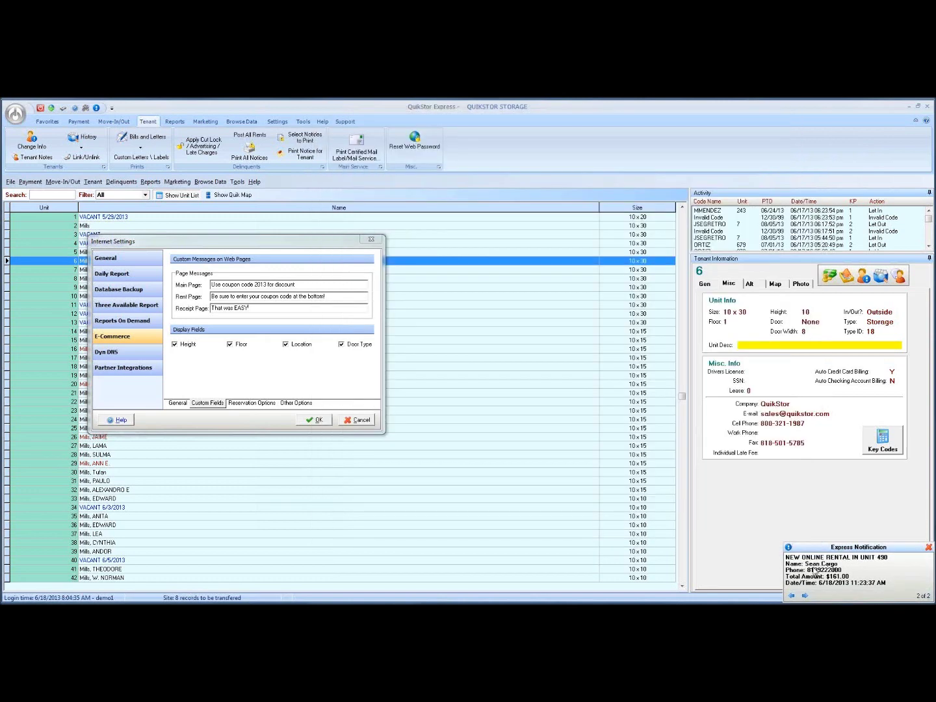
Page between the previous and latest rental notifications, then bring the unit 490 receipt forward.
click(791, 596)
click(805, 596)
click(792, 596)
click(805, 596)
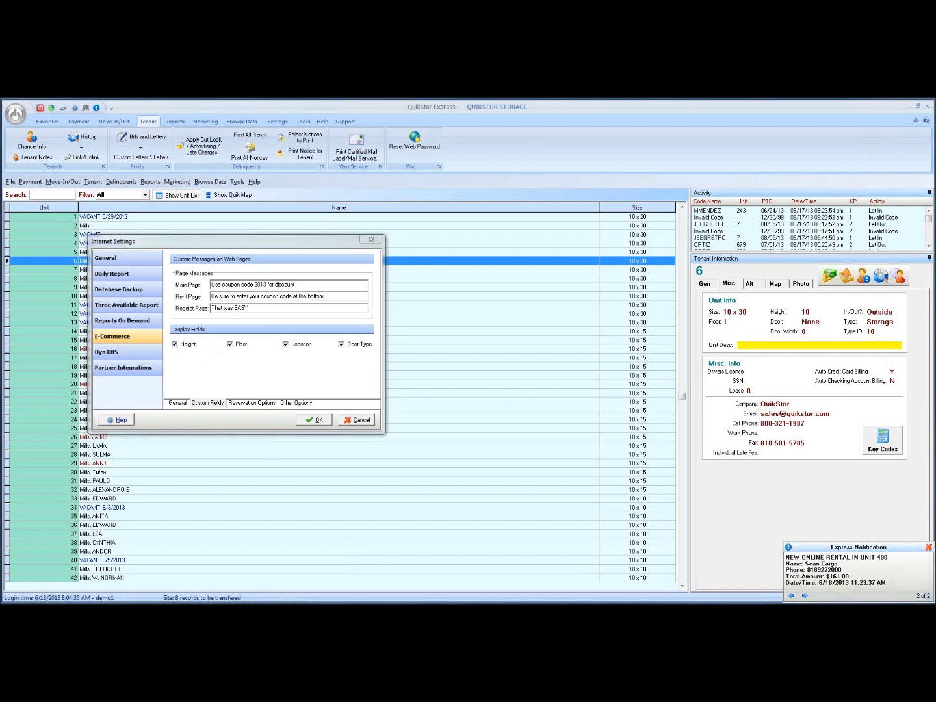
key(alt+Tab)
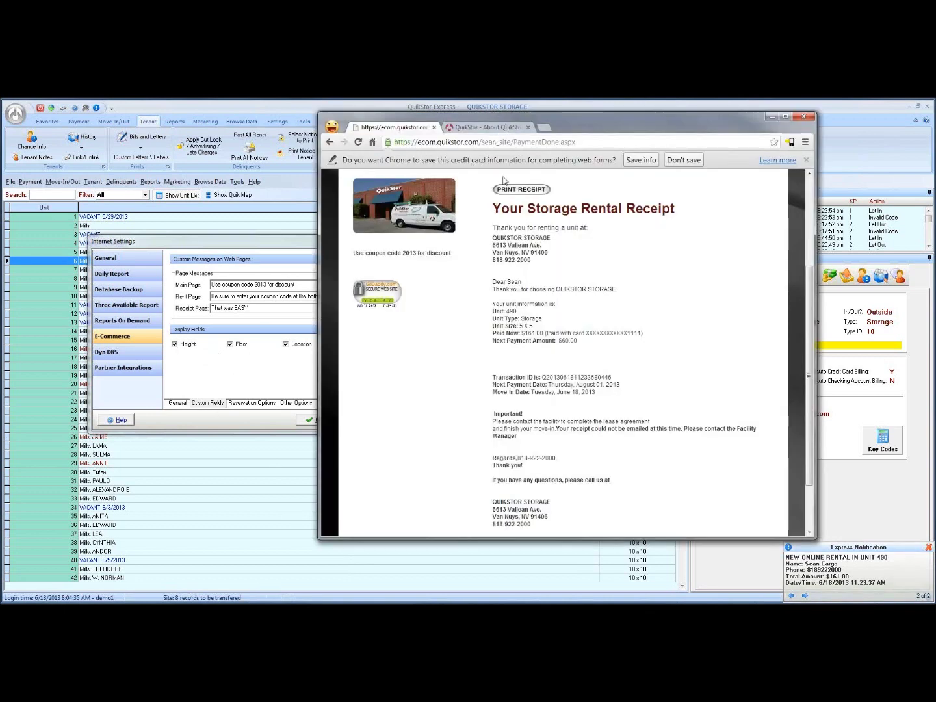
Check the website's Rent a Unit page of available units, then return to Internet Settings.
scroll(612, 311, up, 3)
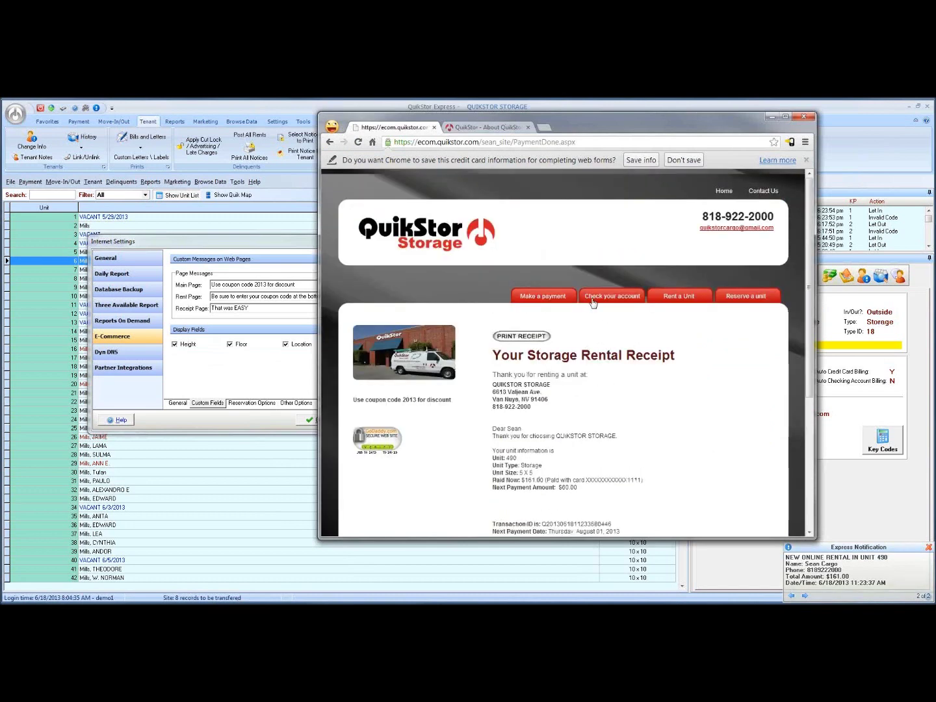
click(546, 298)
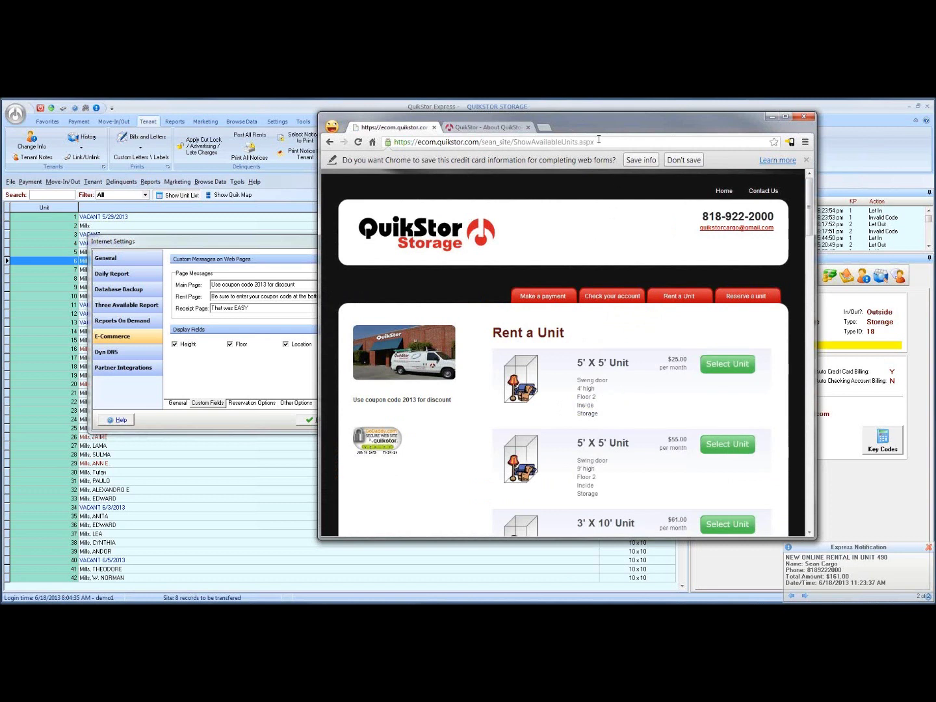
drag(606, 124, 663, 124)
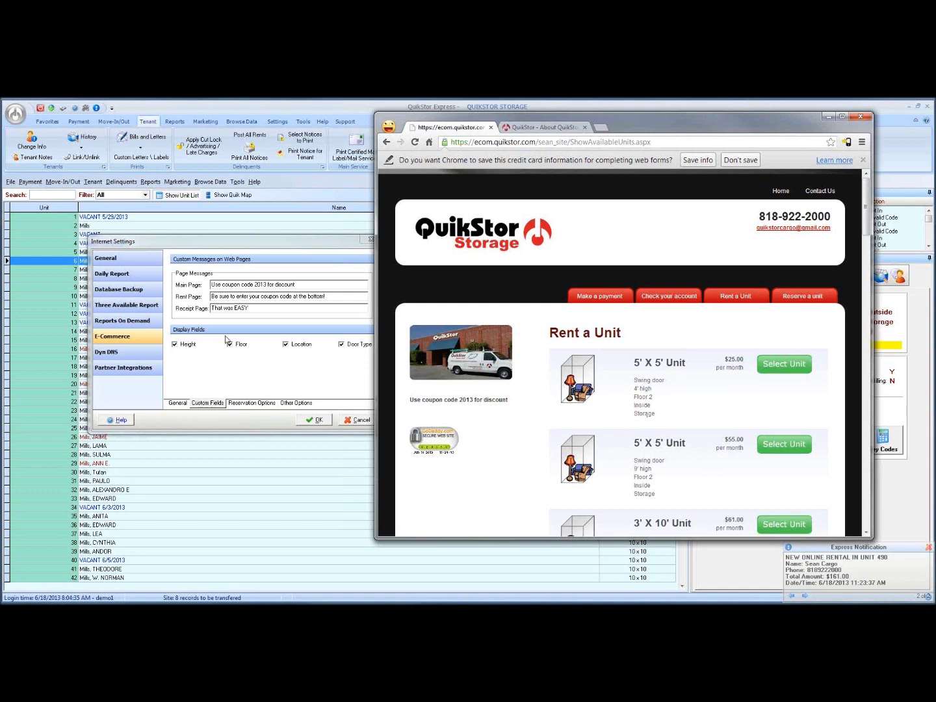
click(271, 364)
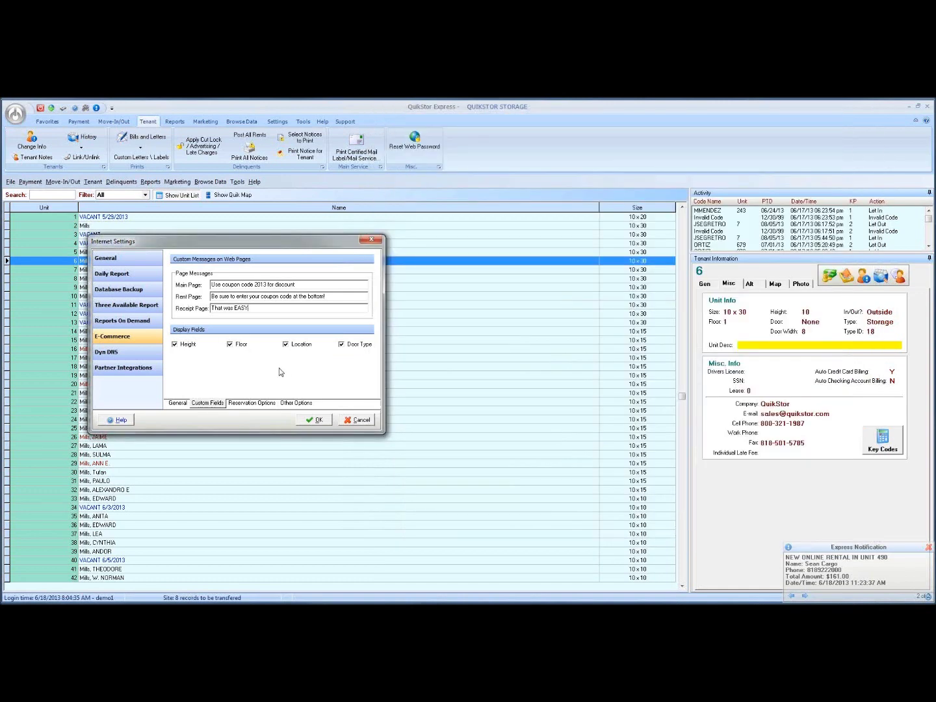
After trying an 8% discount rounded to $1, set reservations to charge only the security deposit.
click(251, 403)
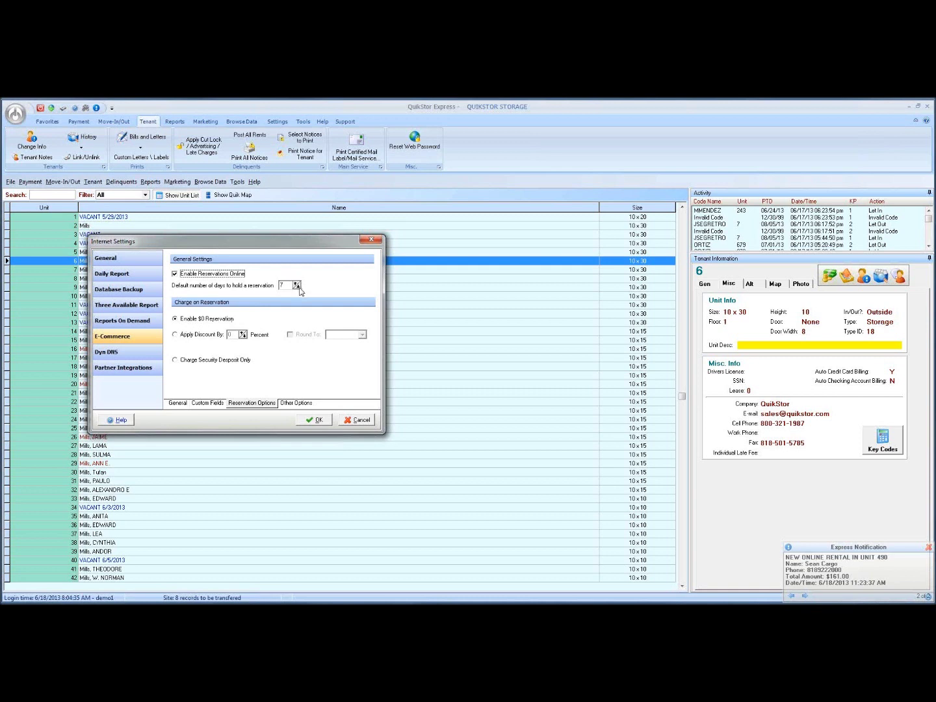
click(176, 335)
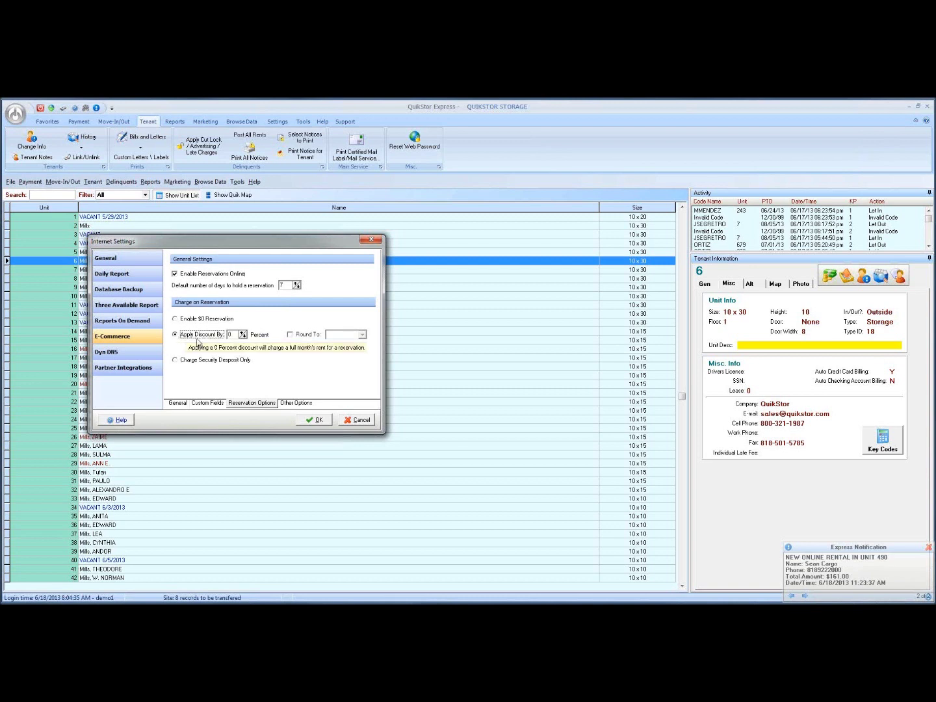
double_click(232, 335)
text(8)
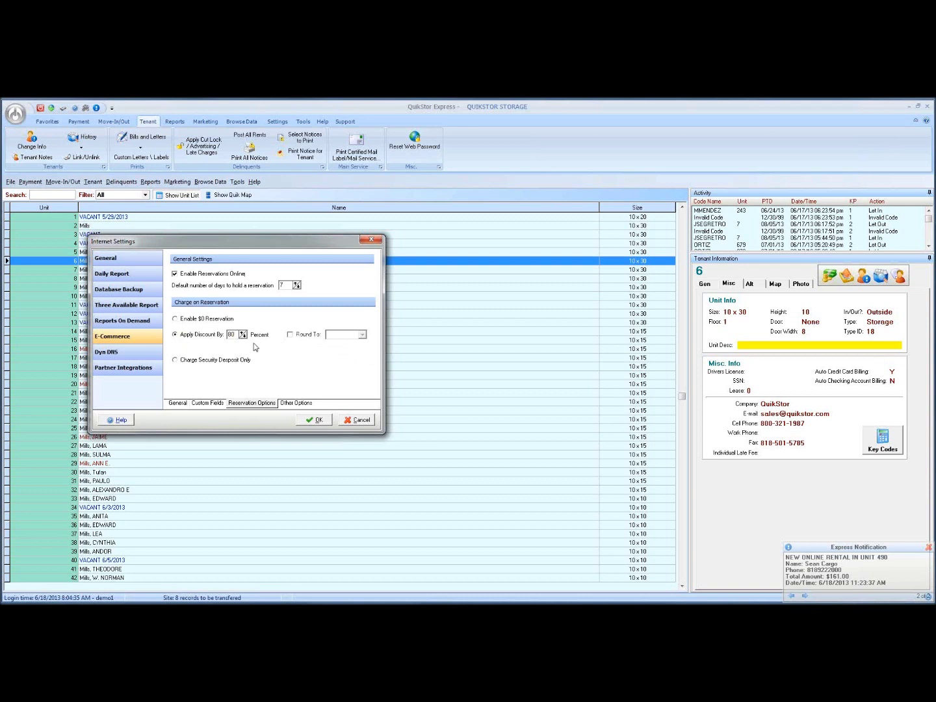
click(291, 334)
click(348, 335)
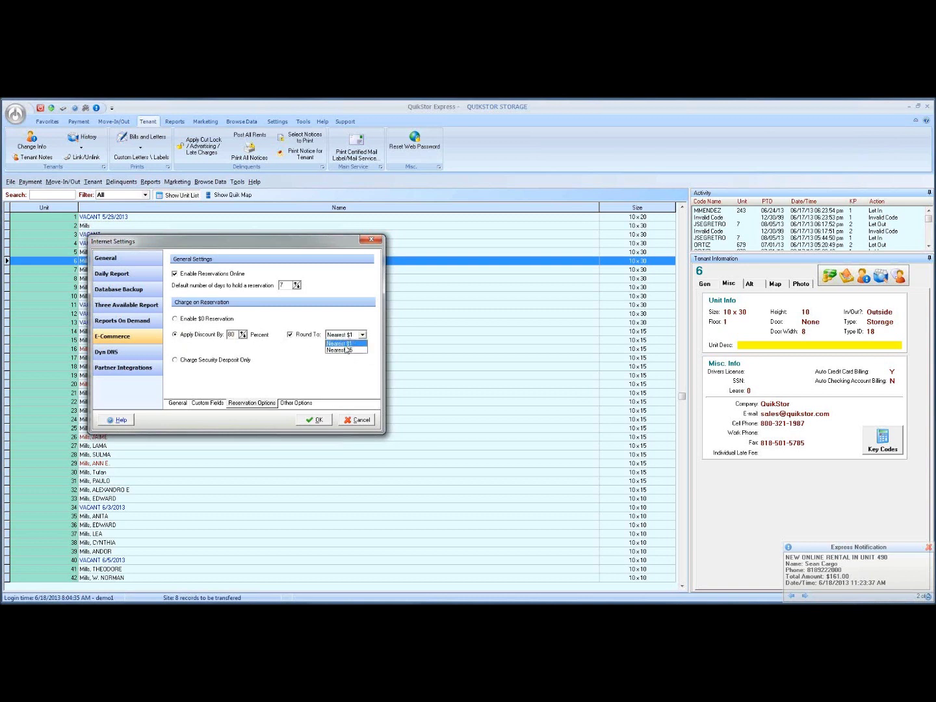
click(354, 344)
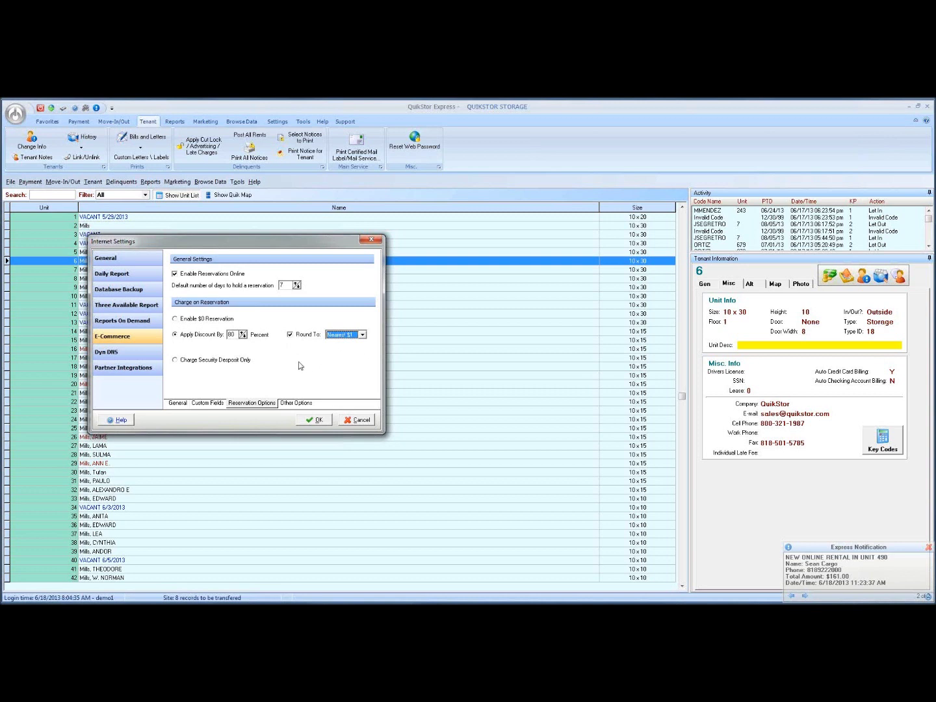
drag(237, 335, 226, 337)
click(181, 360)
click(296, 403)
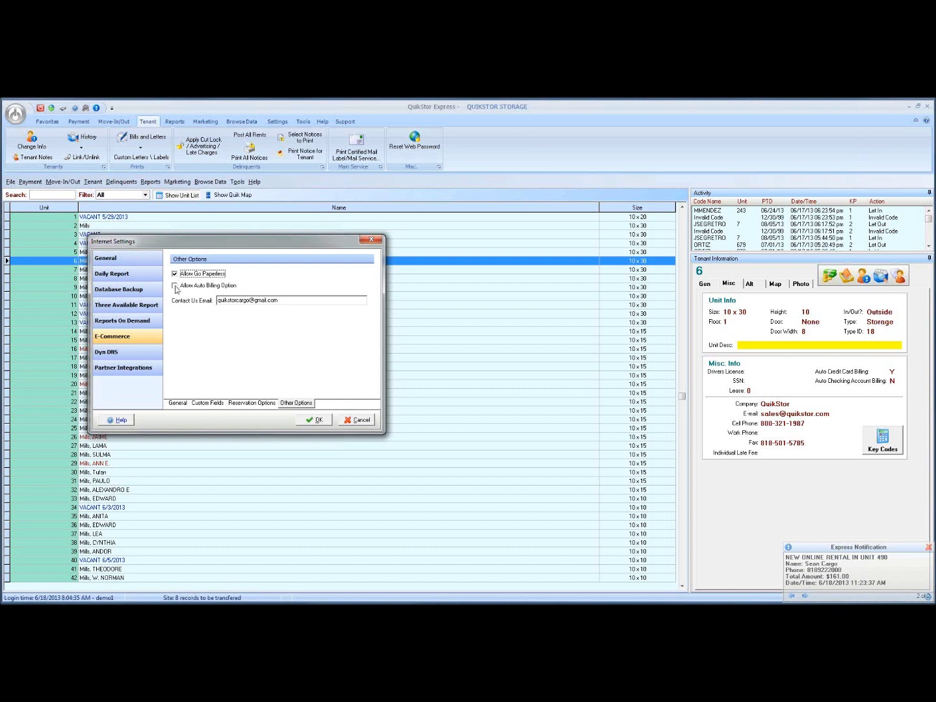
Enable Allow Auto Billing Option and save the Internet Settings, with the portal payment login opened.
click(174, 286)
click(140, 559)
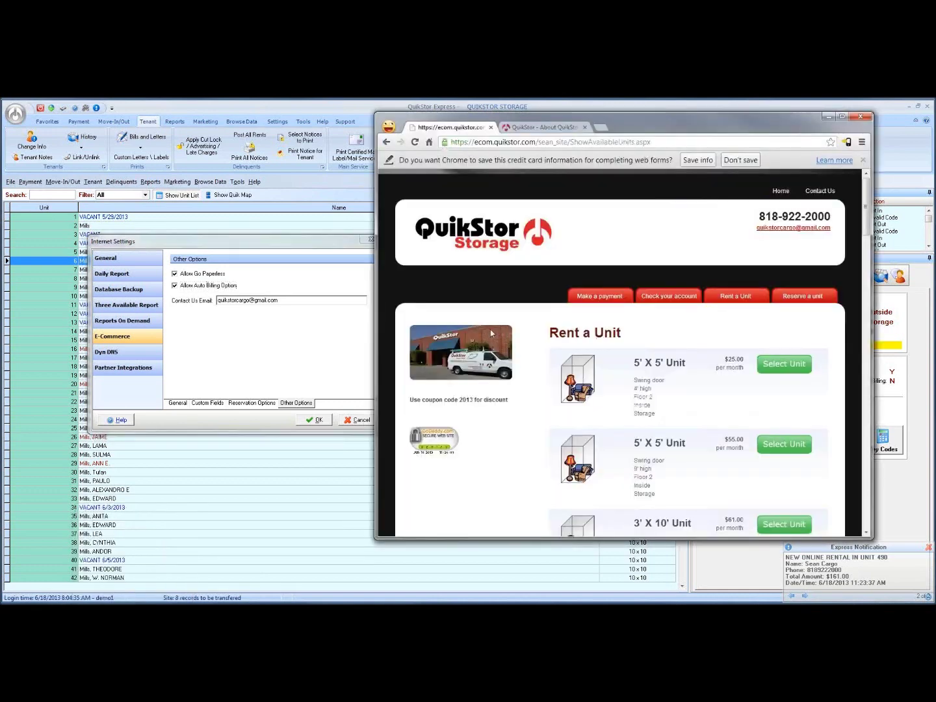
click(600, 298)
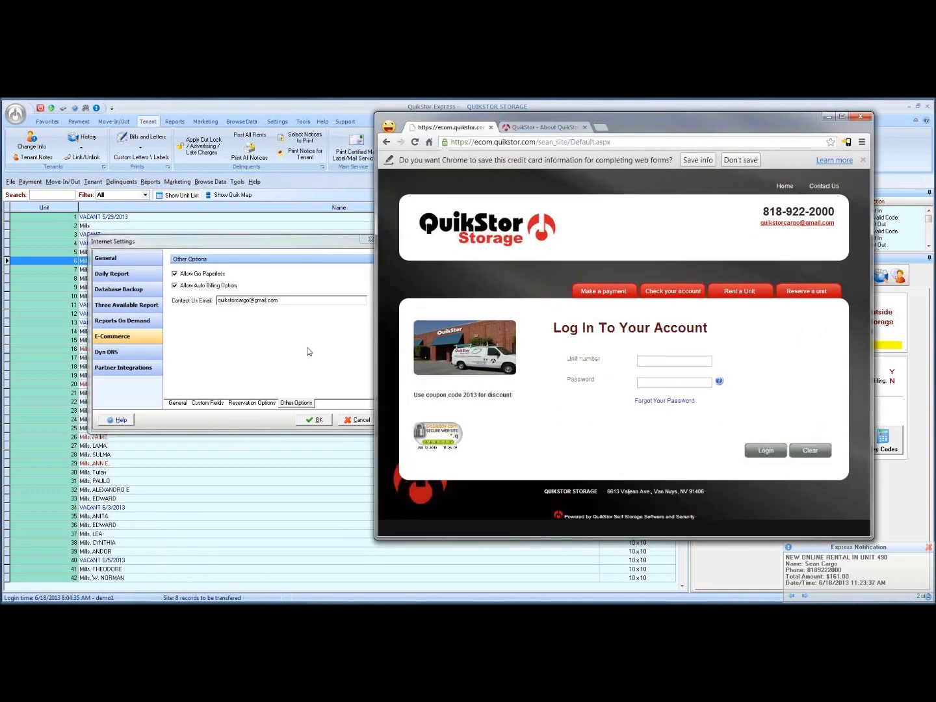
click(310, 354)
click(316, 420)
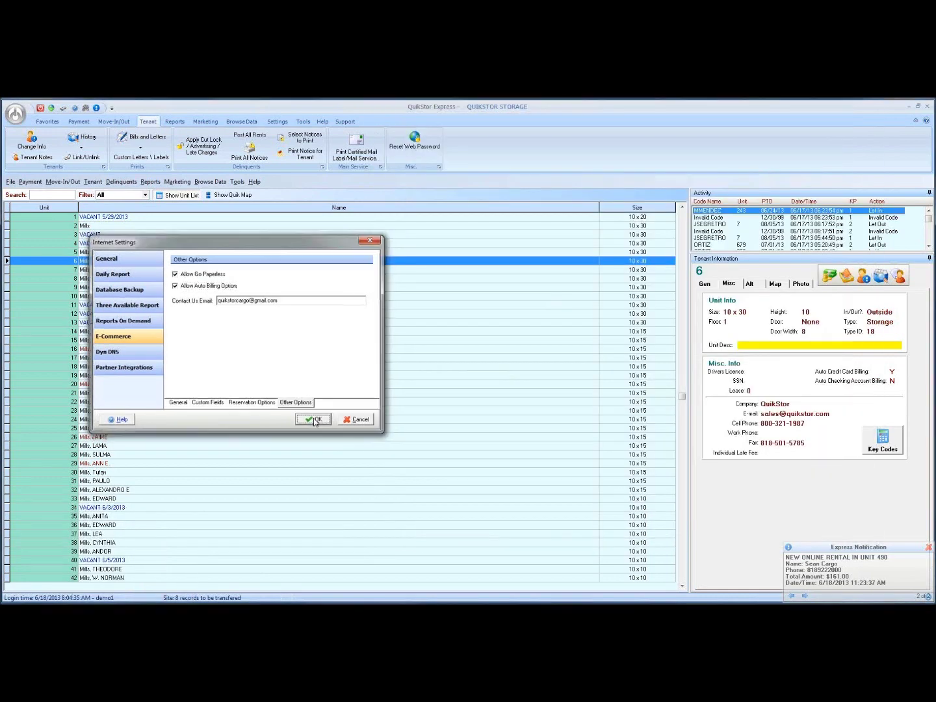
Reopen Internet Settings from the main menu and switch to the portal login page.
click(16, 114)
click(46, 156)
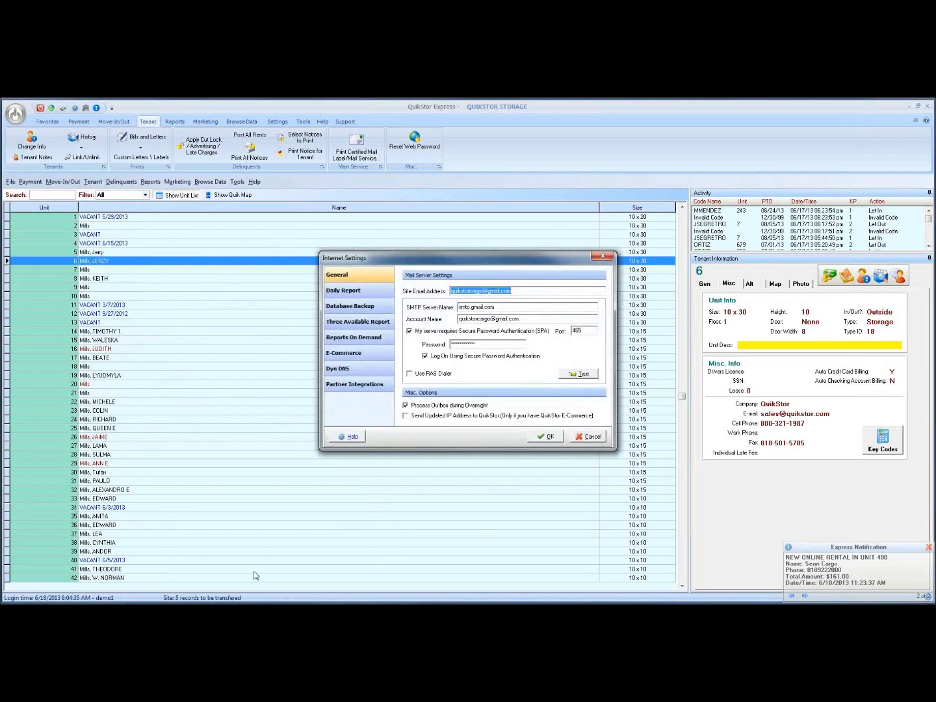
key(alt+Tab)
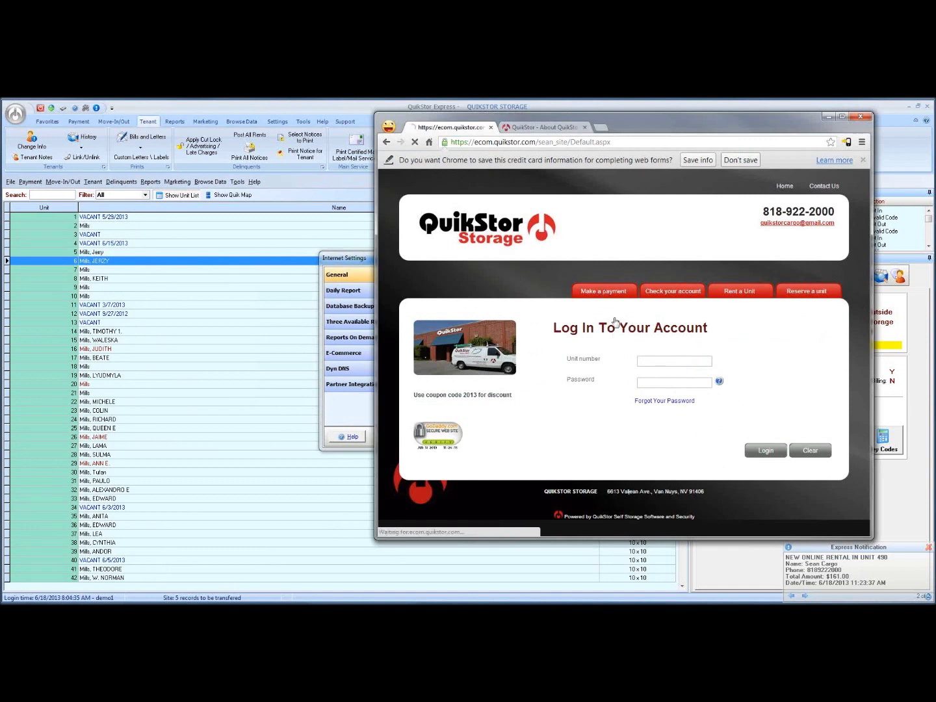
Log in to the tenant portal with the tenant's unit number and password.
click(644, 360)
text(8)
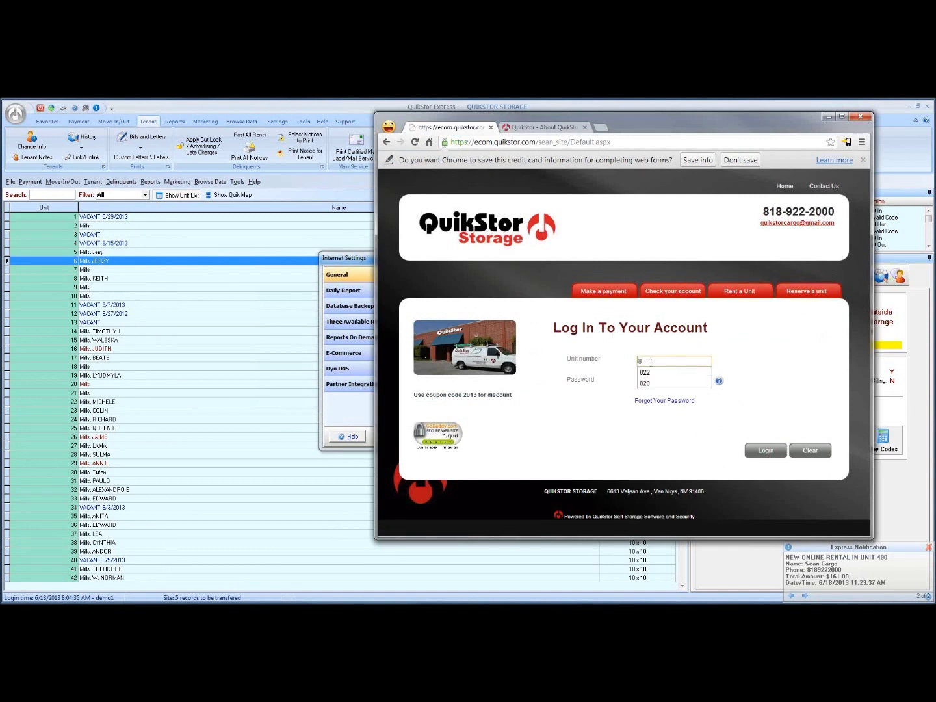
key(Tab)
text(******)
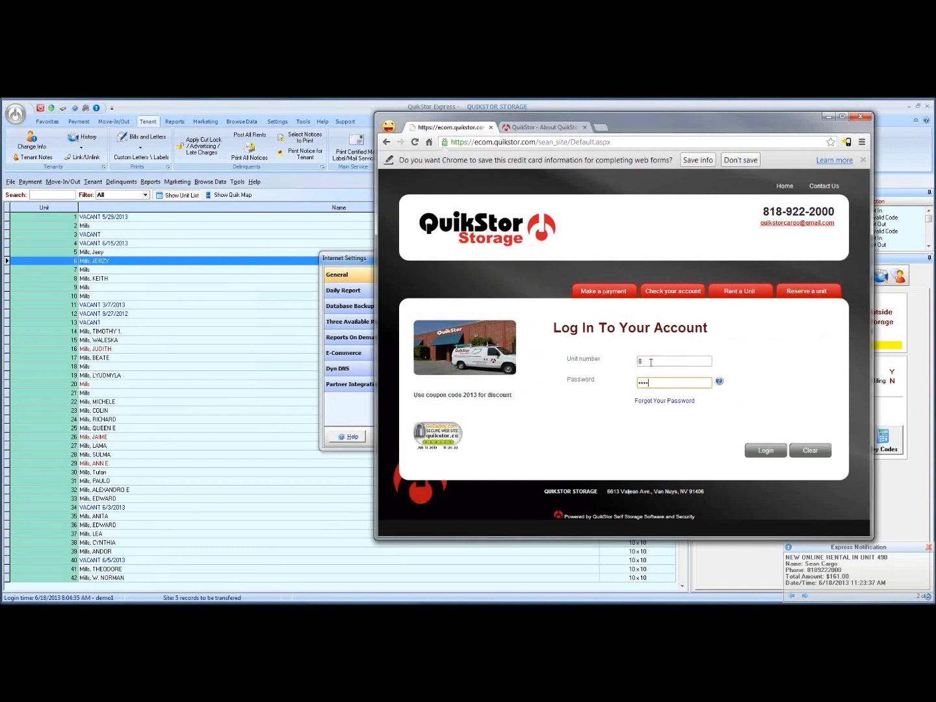
key(Return)
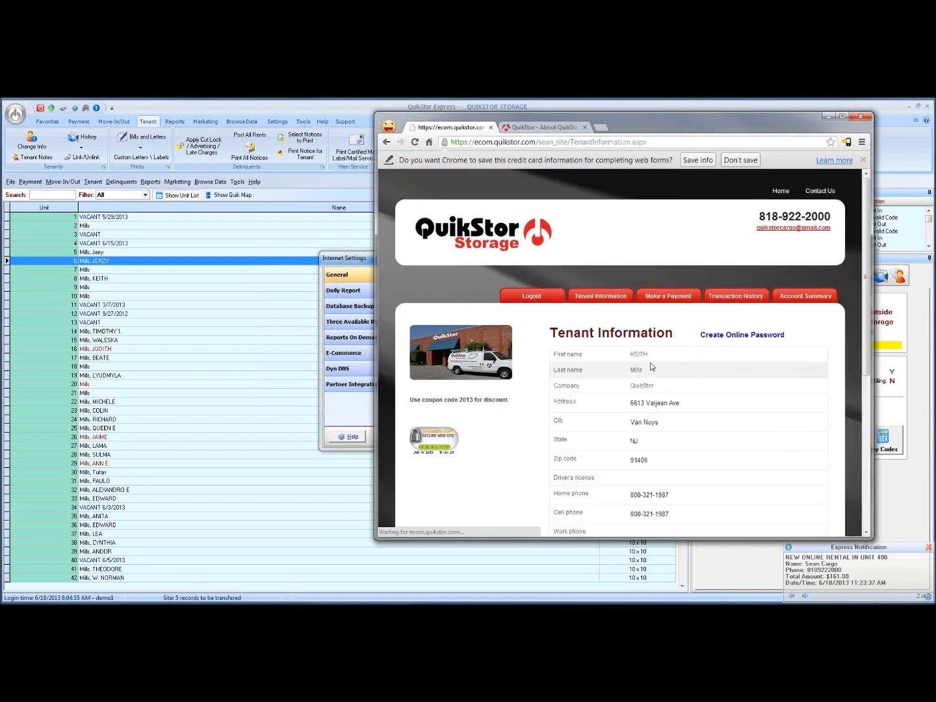
Review and reload the portal's Tenant Information page.
scroll(681, 385, down, 3)
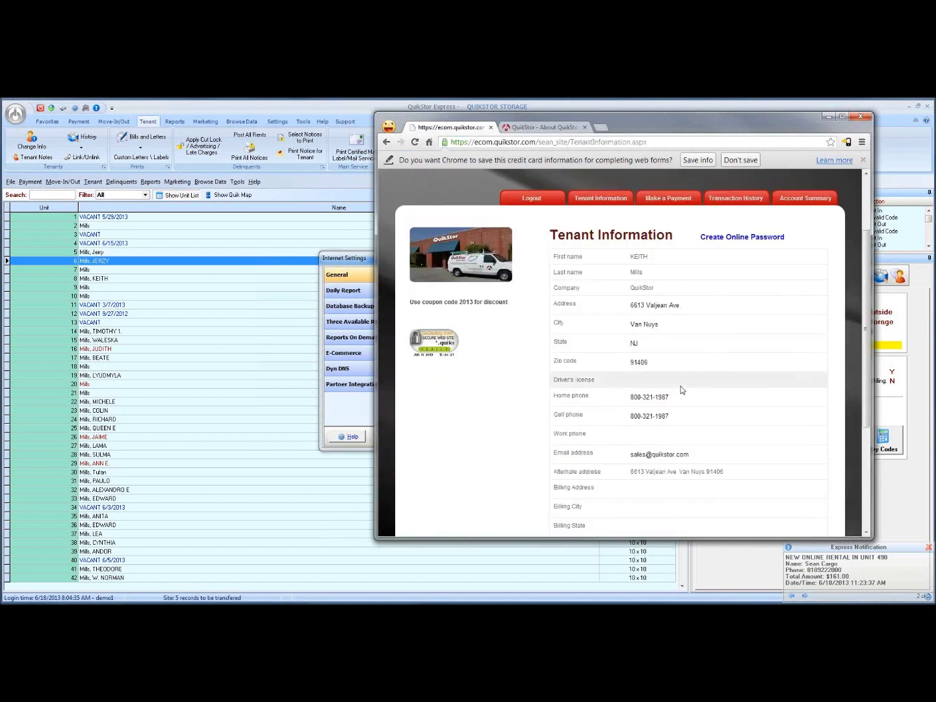
scroll(508, 424, down, 1)
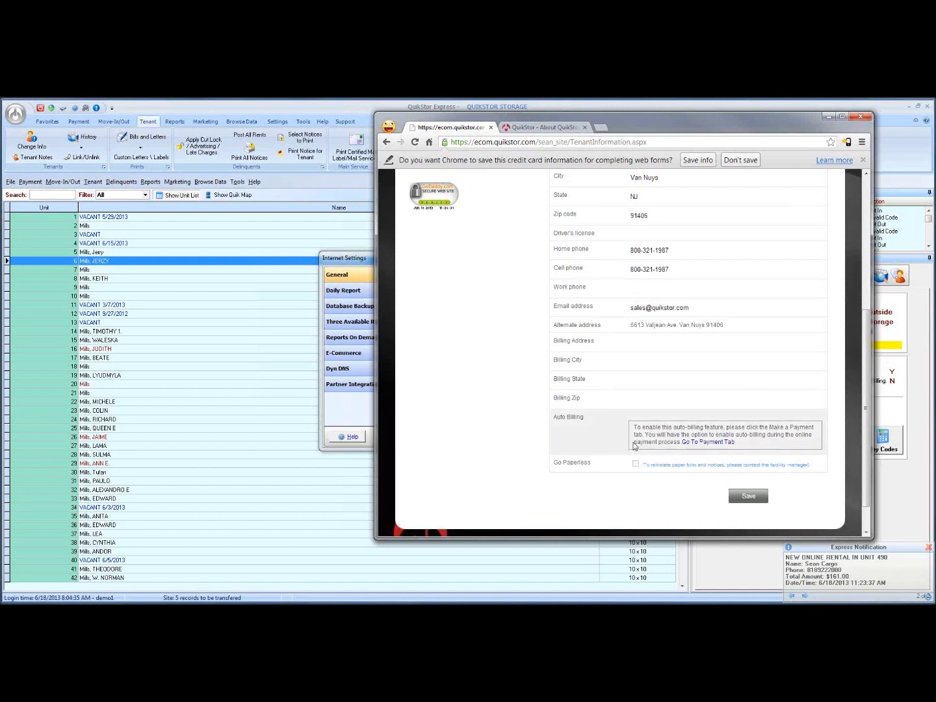
scroll(711, 458, up, 3)
scroll(711, 461, down, 3)
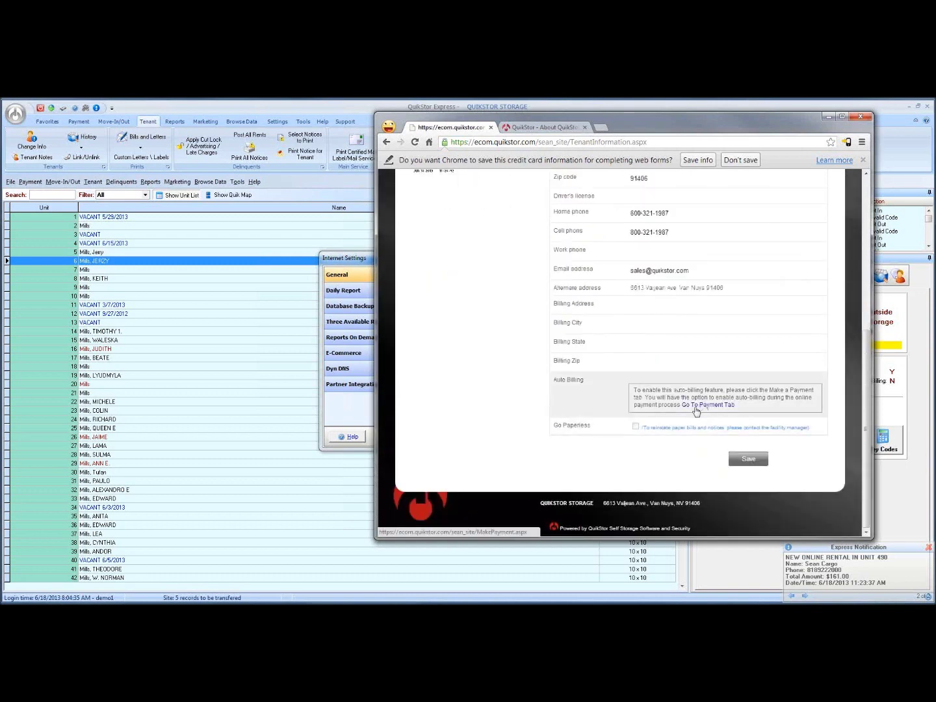
scroll(693, 407, up, 3)
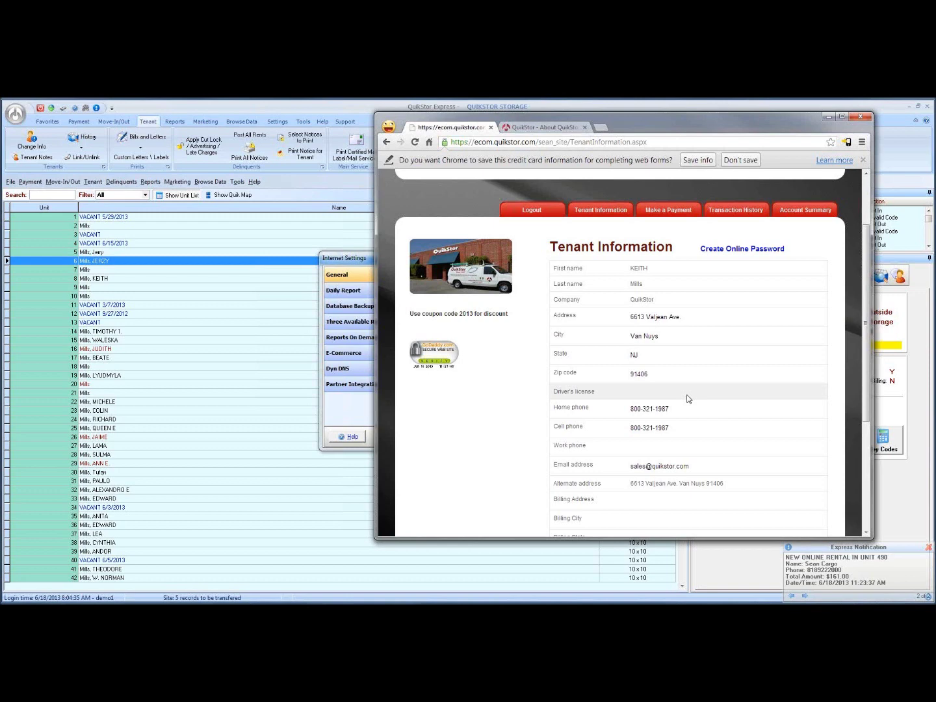
scroll(687, 400, down, 5)
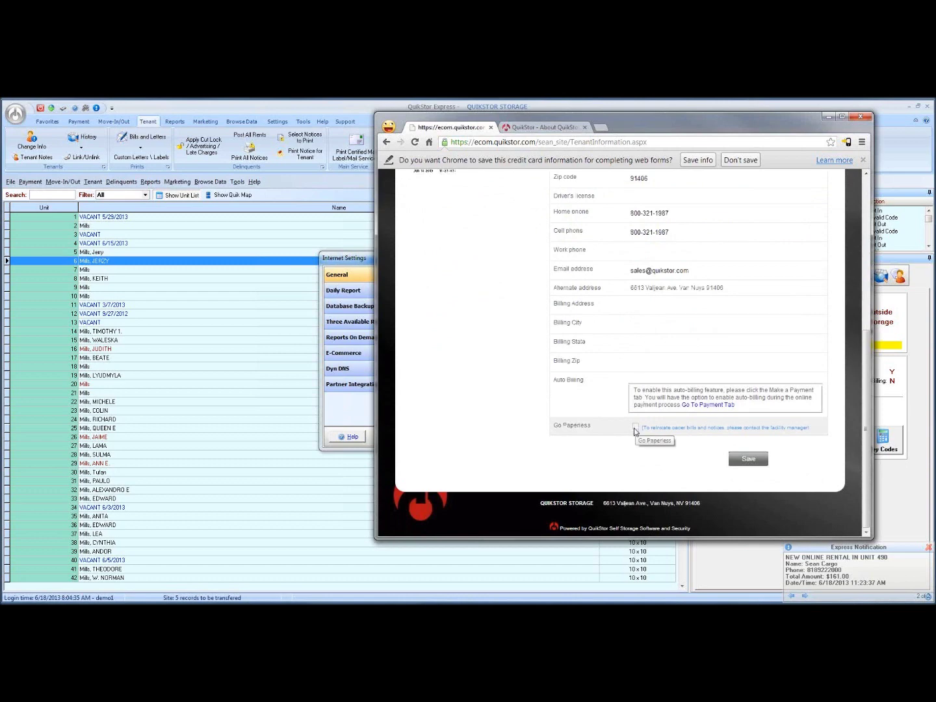
scroll(467, 375, up, 5)
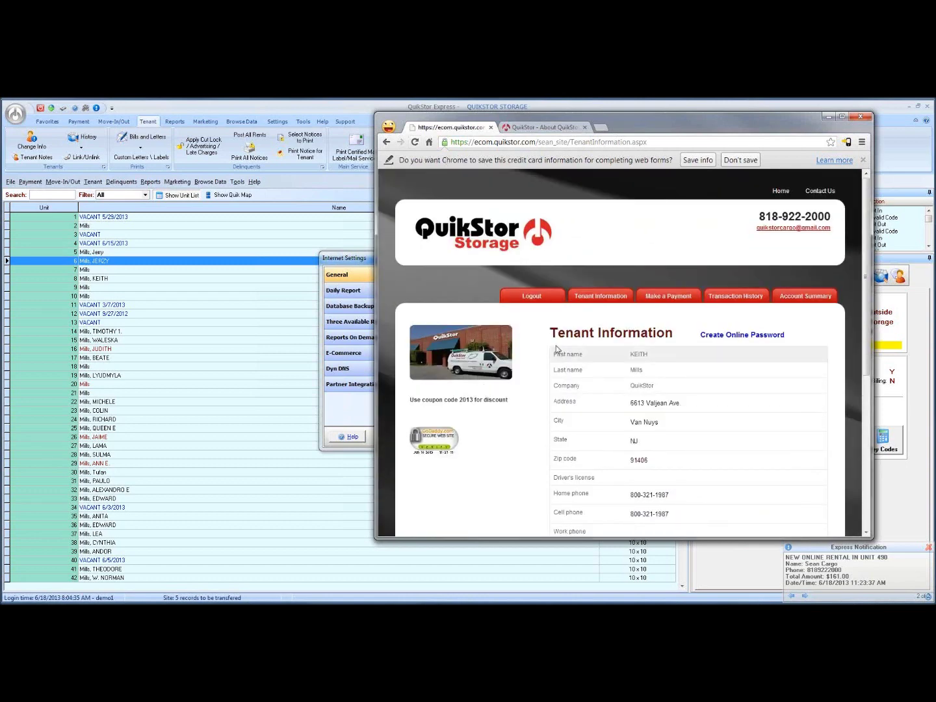
click(416, 142)
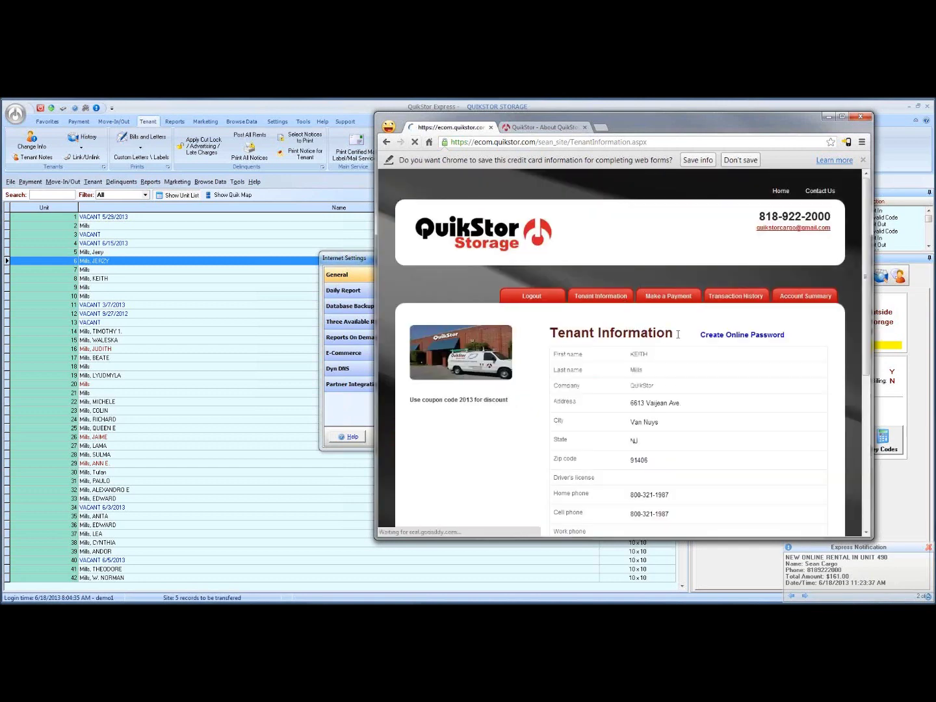
scroll(684, 401, down, 3)
scroll(684, 401, down, 2)
scroll(684, 402, up, 5)
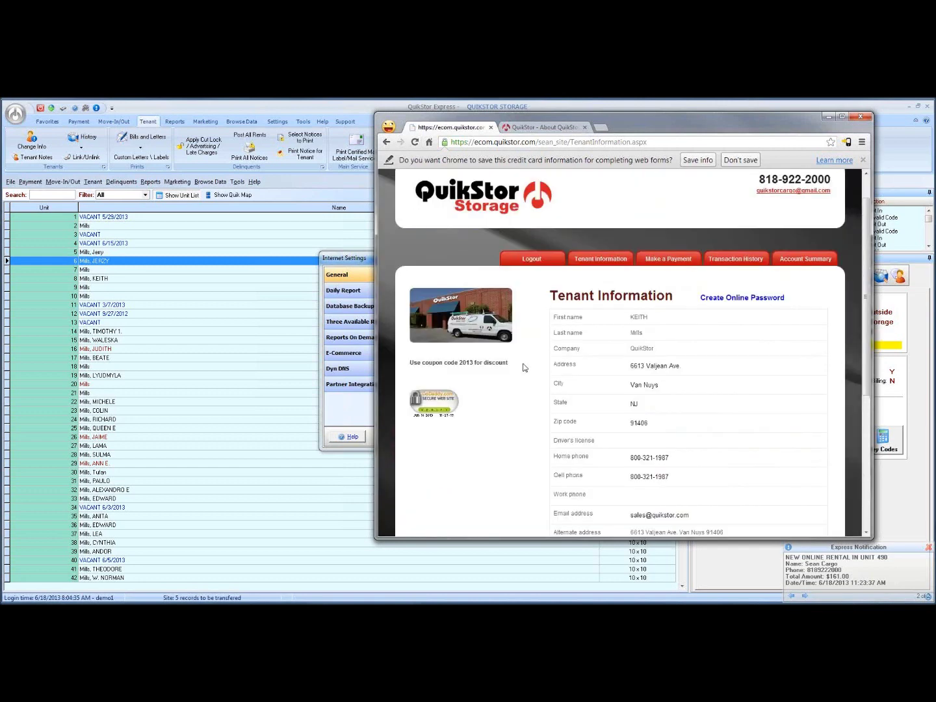
Bring Internet Settings in front of the browser and close them with OK.
click(359, 260)
drag(426, 266, 284, 243)
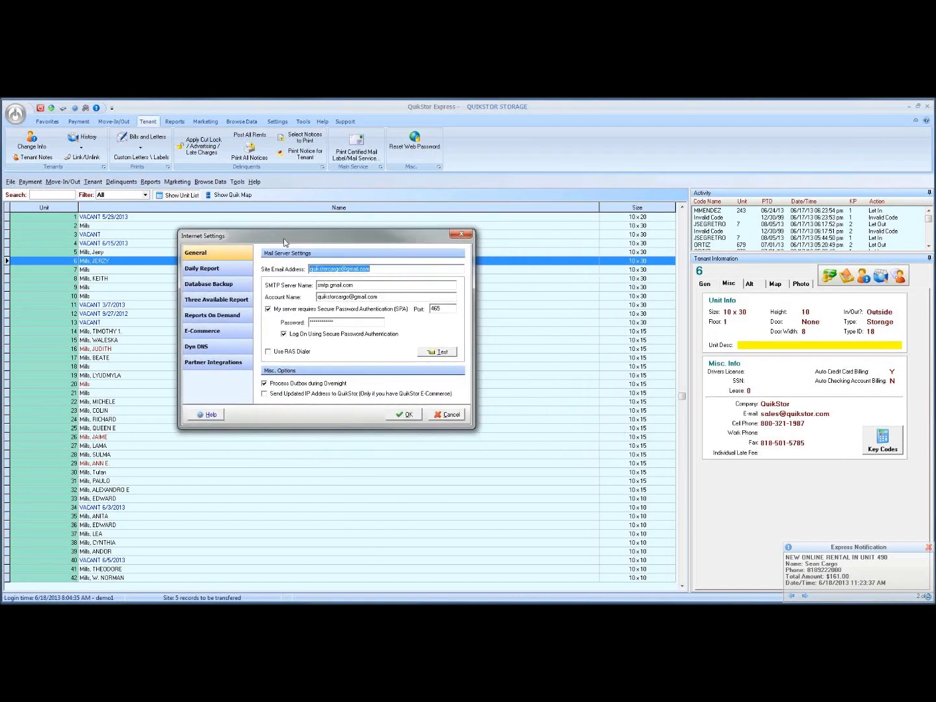
click(408, 417)
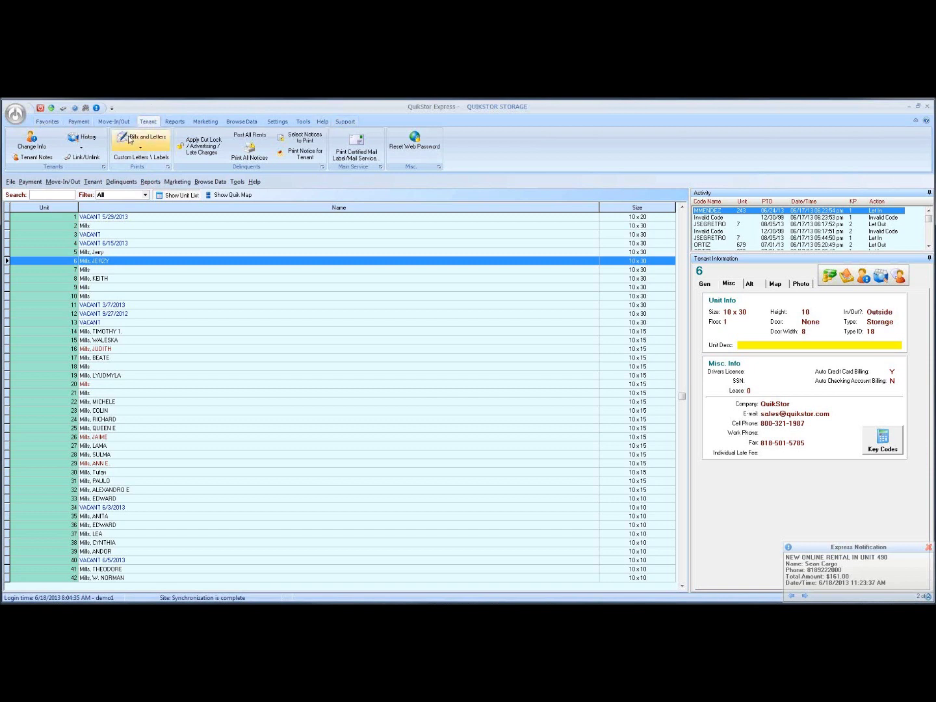
Open Processing Custom Letters and select the New hours of operation letter.
click(154, 162)
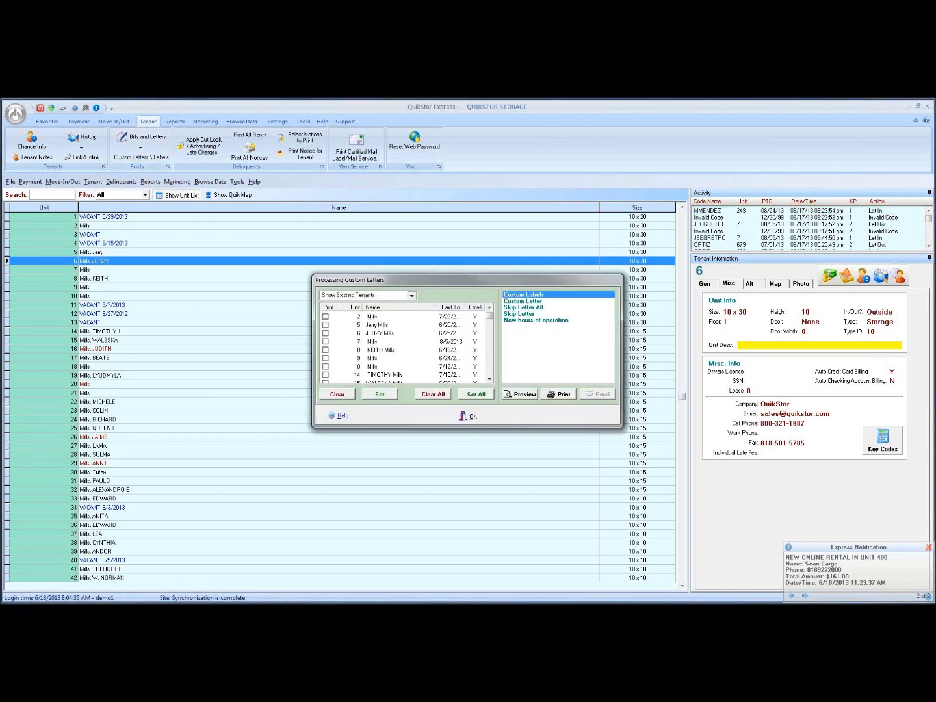
click(526, 321)
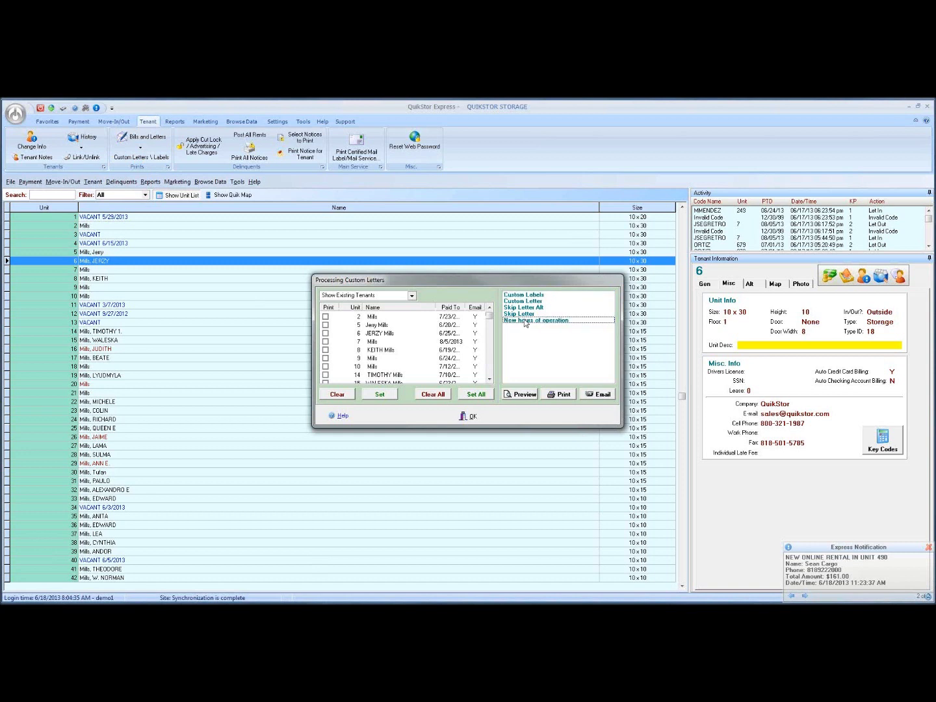
click(521, 321)
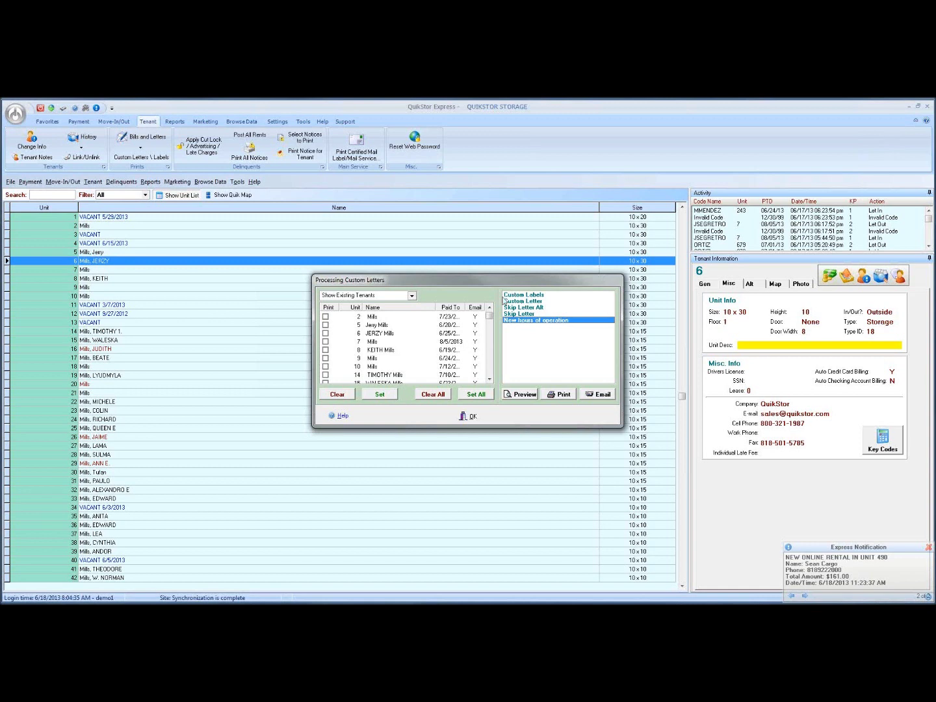
click(521, 315)
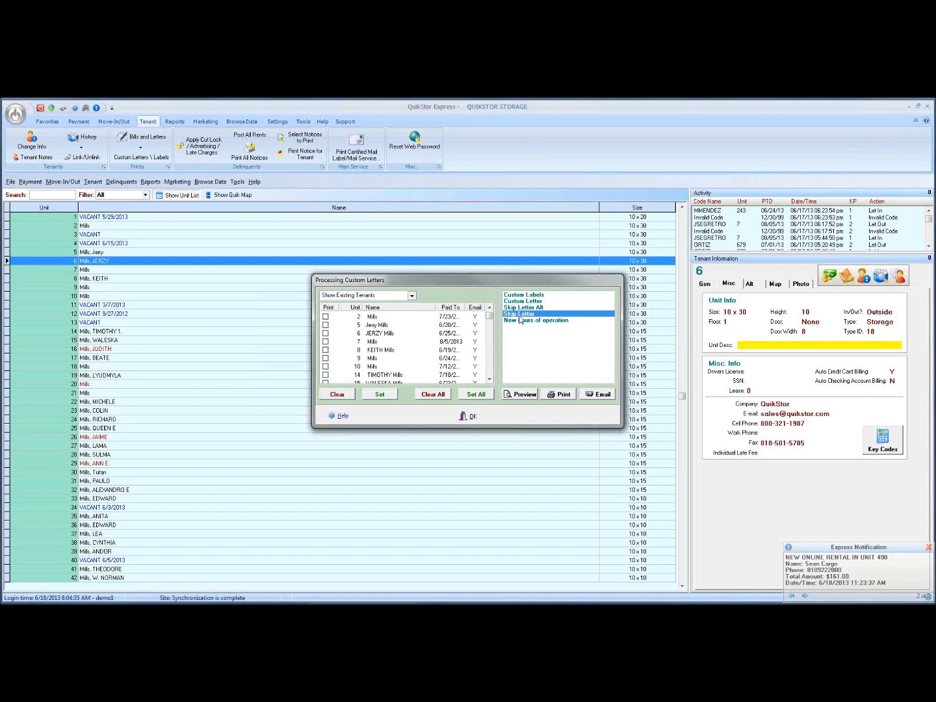
click(519, 321)
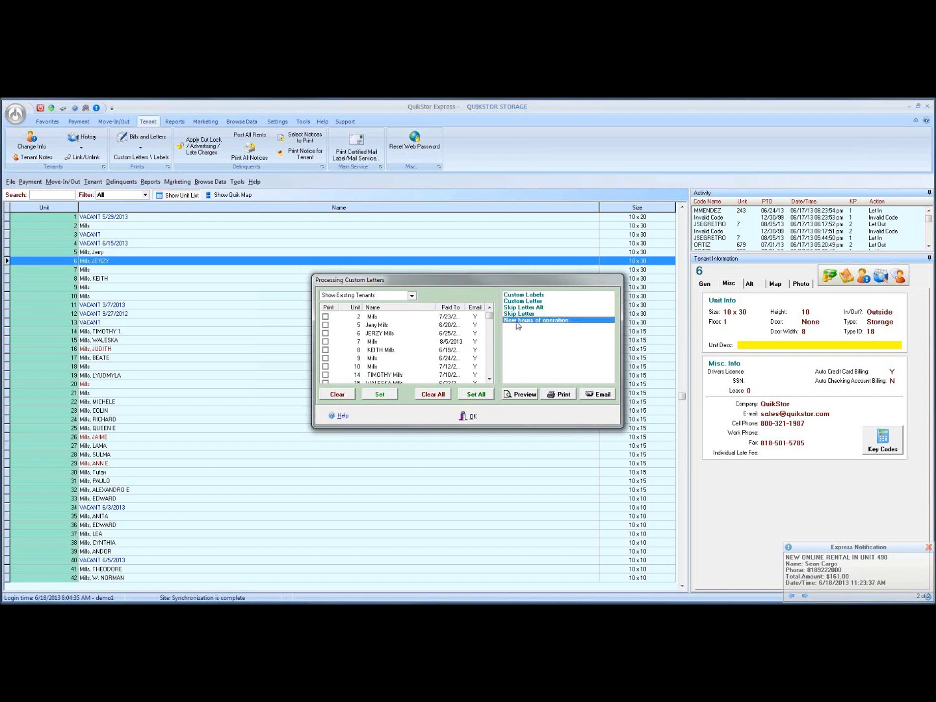
List Existing Tenants as recipients, trying ticking tenants then unticking them all.
click(412, 296)
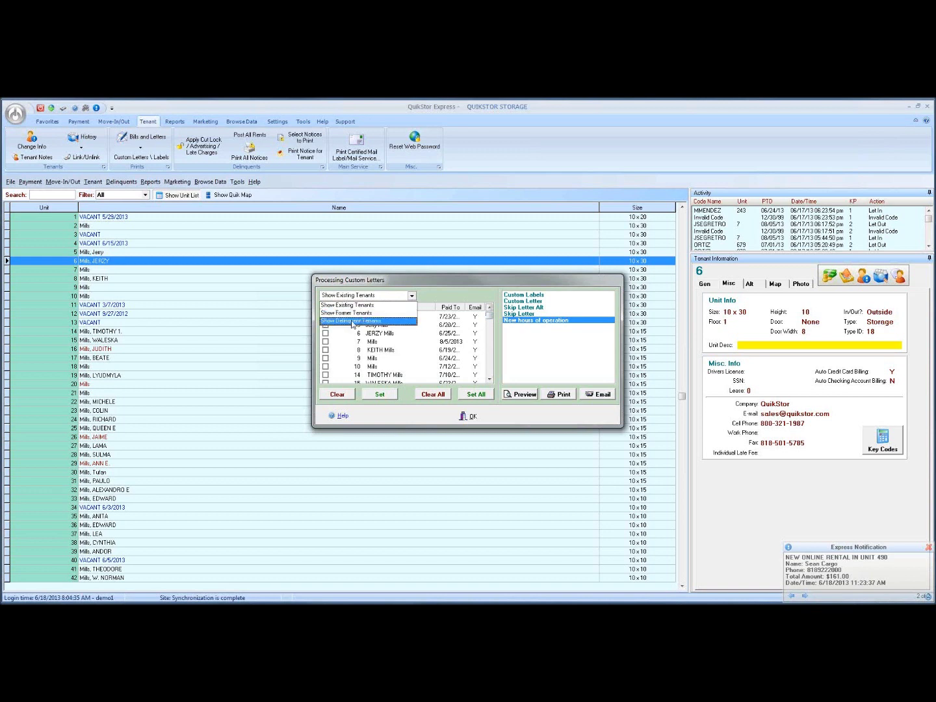
click(351, 307)
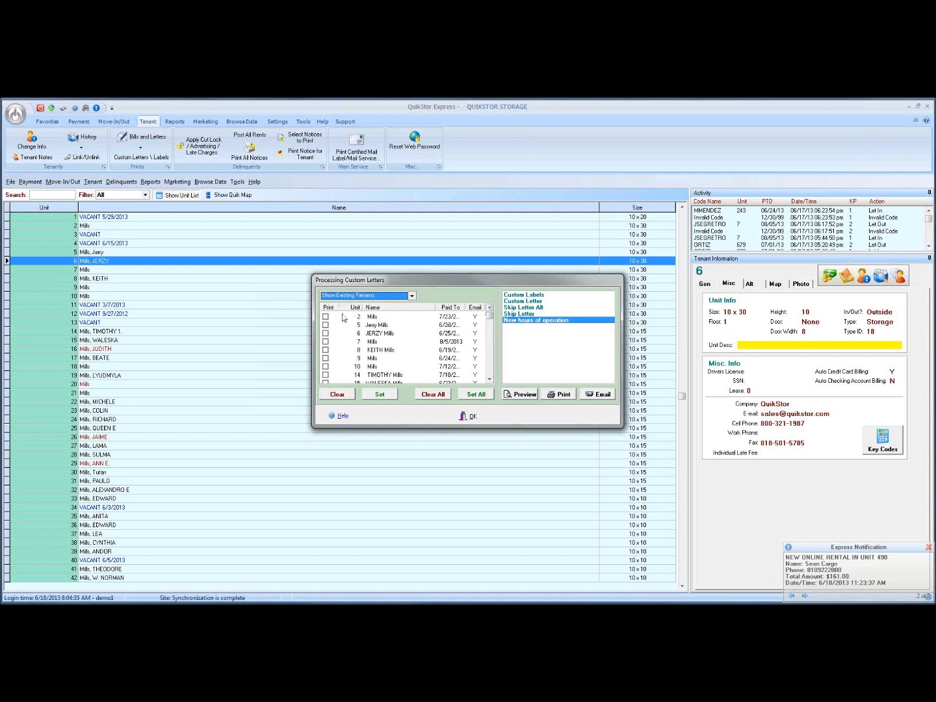
click(326, 317)
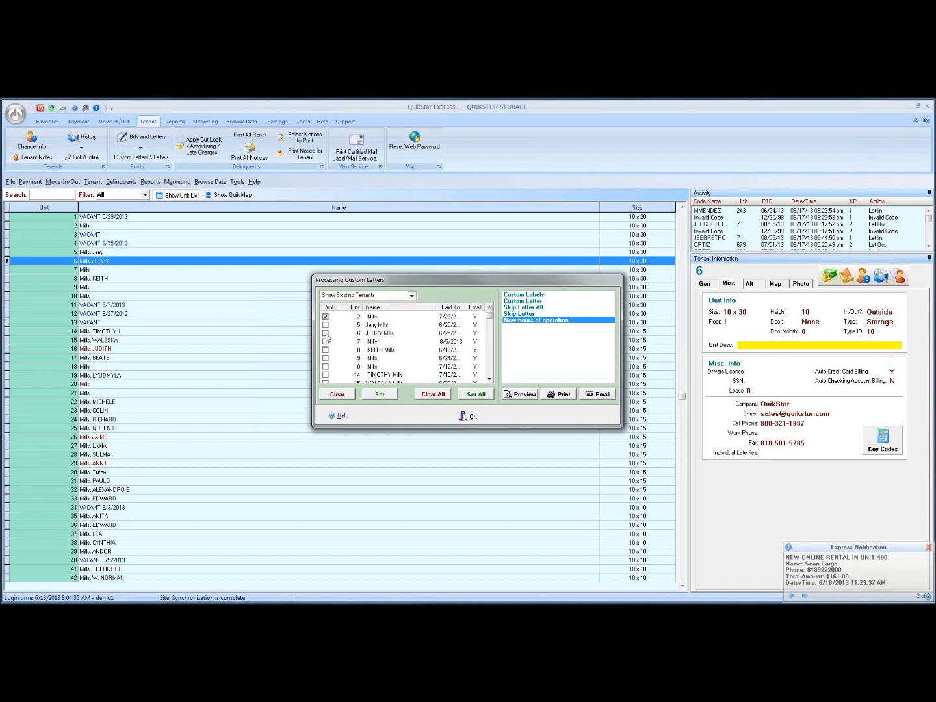
key(Down)
key(Down)
key(Down)
key(Down)
key(Down)
key(Down)
key(Down)
key(Down)
key(Down)
key(Down)
key(Down)
key(Down)
key(Down)
key(Down)
key(Down)
key(Down)
key(Down)
key(Down)
key(Down)
key(Down)
key(Down)
key(Down)
key(Down)
key(Down)
key(Down)
key(Down)
key(Down)
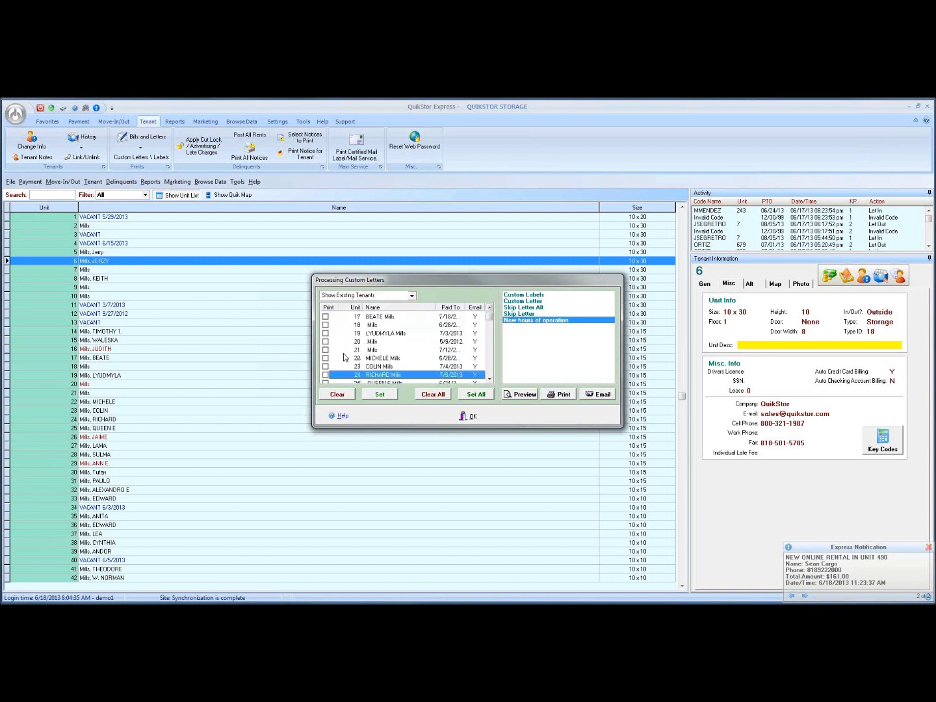
key(Down)
click(325, 350)
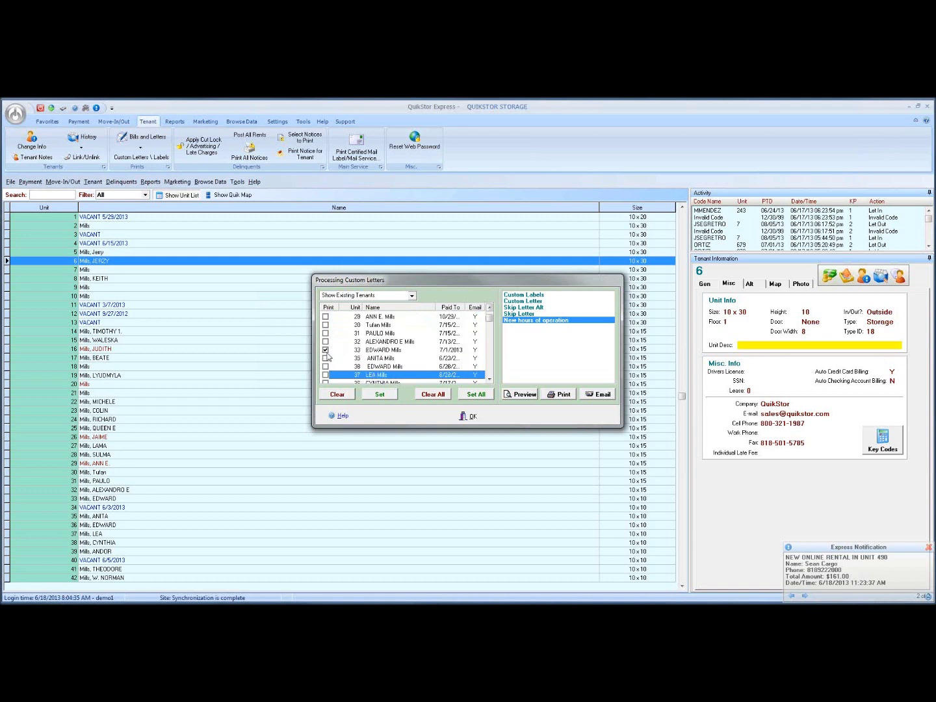
click(464, 395)
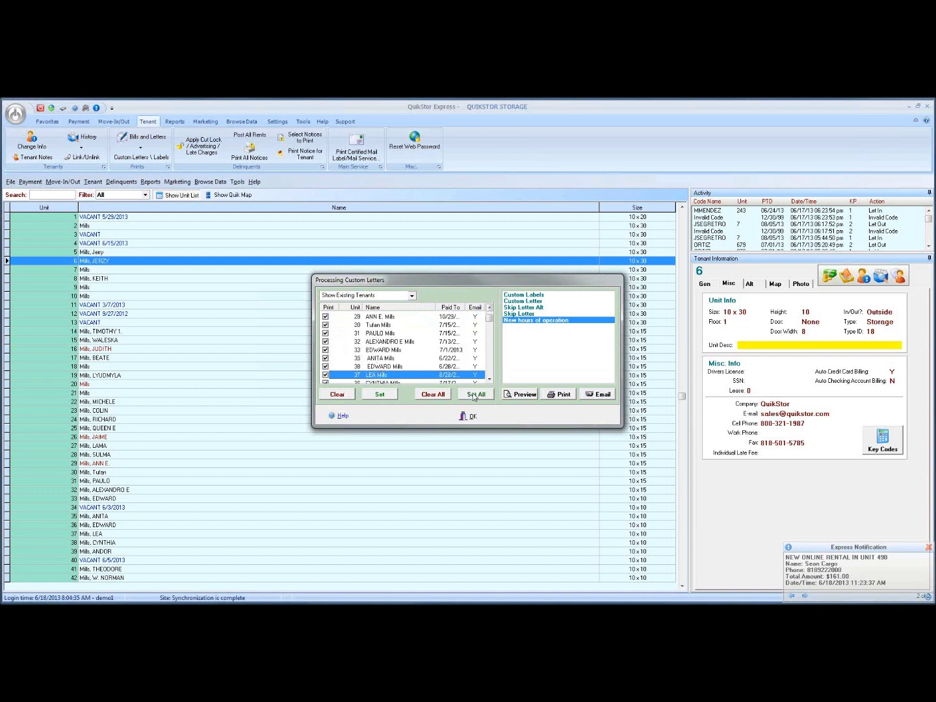
click(433, 395)
Tick units 14, 16 and 18 and preview the New hours of operation letter.
key(Up)
key(Up)
key(Up)
key(Up)
key(Up)
key(Up)
key(Up)
key(Up)
key(Up)
key(Up)
key(Up)
key(Up)
key(Up)
key(Up)
key(Up)
key(Up)
key(Up)
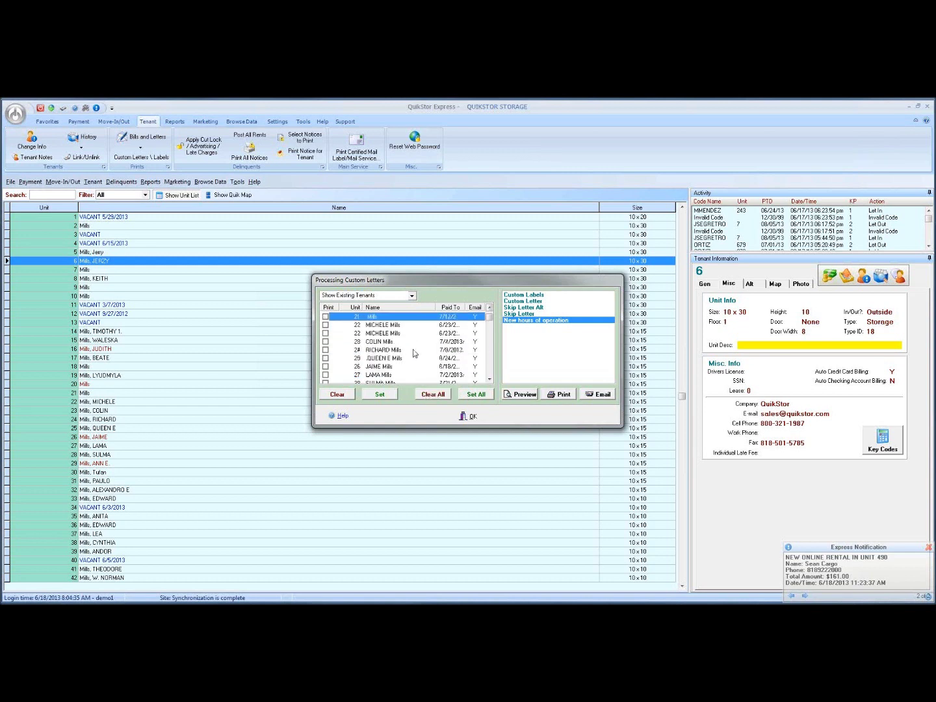
click(326, 325)
click(326, 341)
click(326, 358)
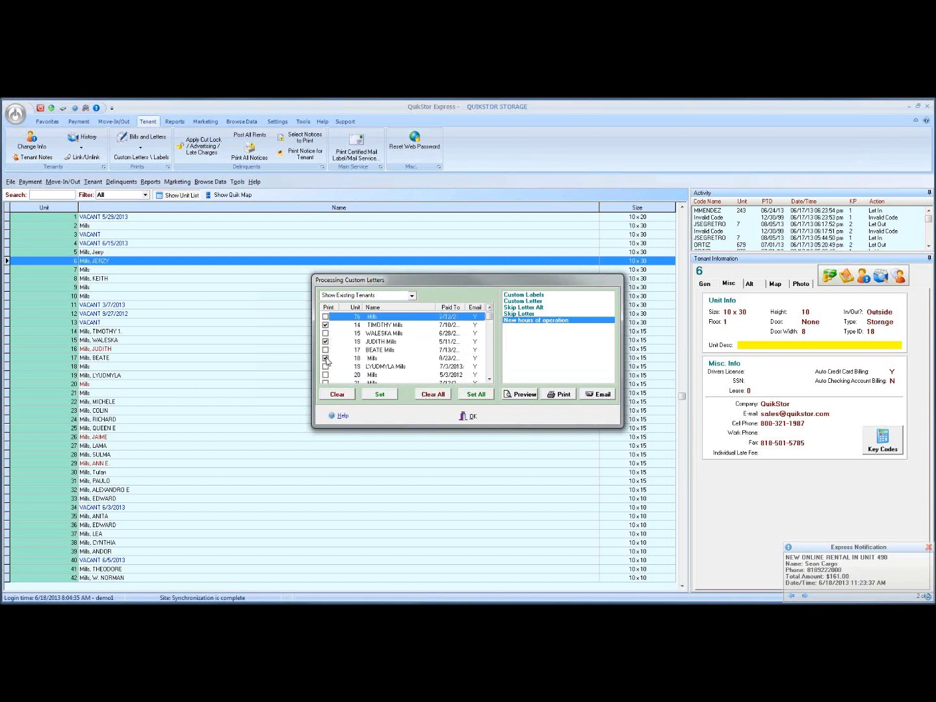
click(534, 321)
click(526, 395)
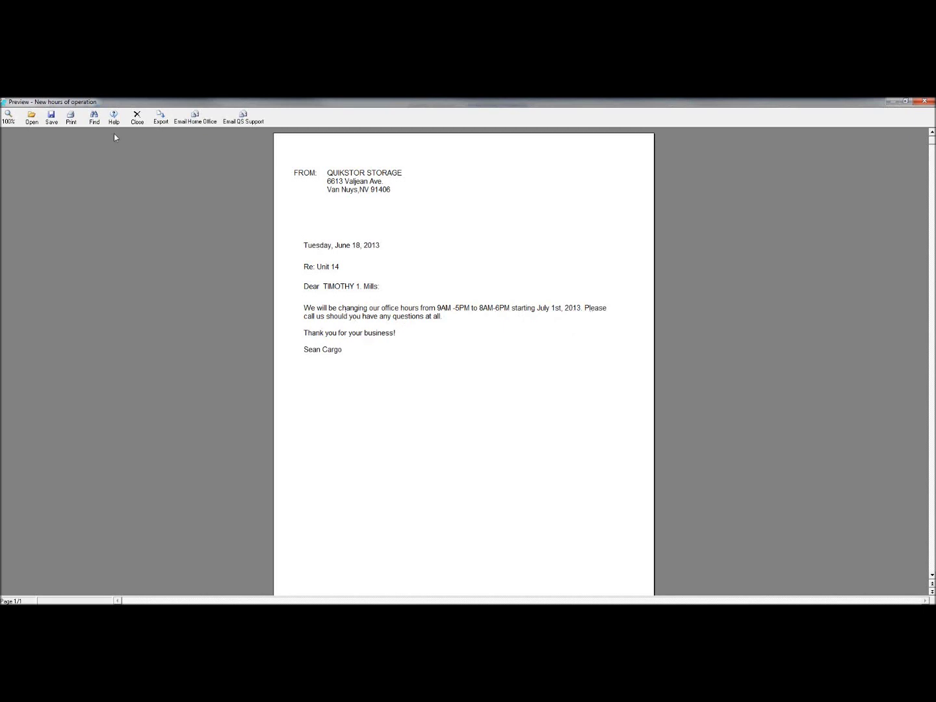
Email the New hours of operation letter to the ticked tenants and close the letters window.
click(137, 124)
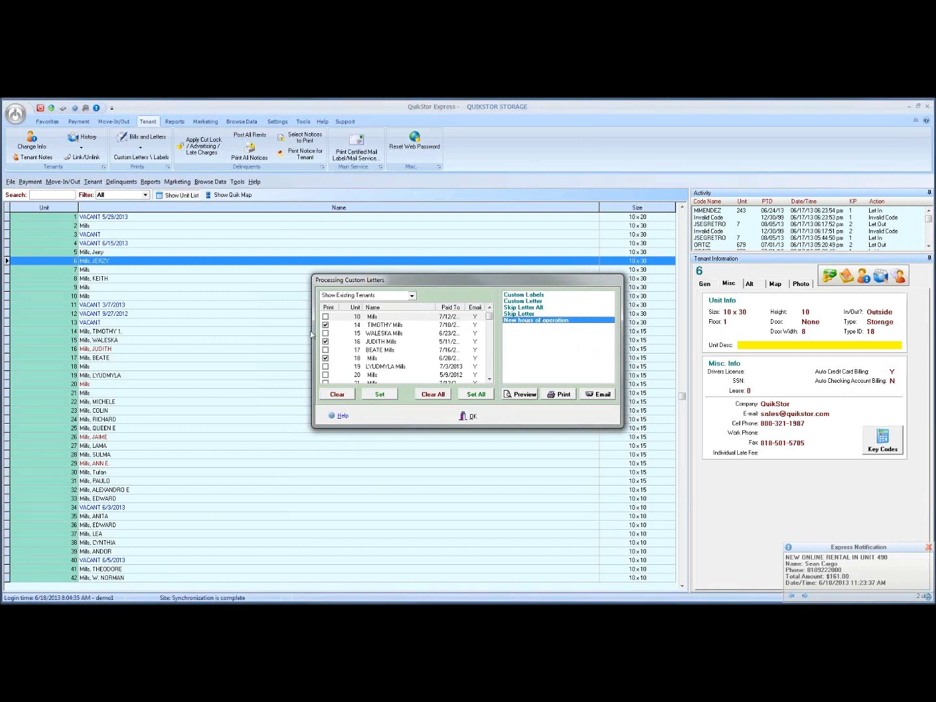
click(594, 397)
click(452, 382)
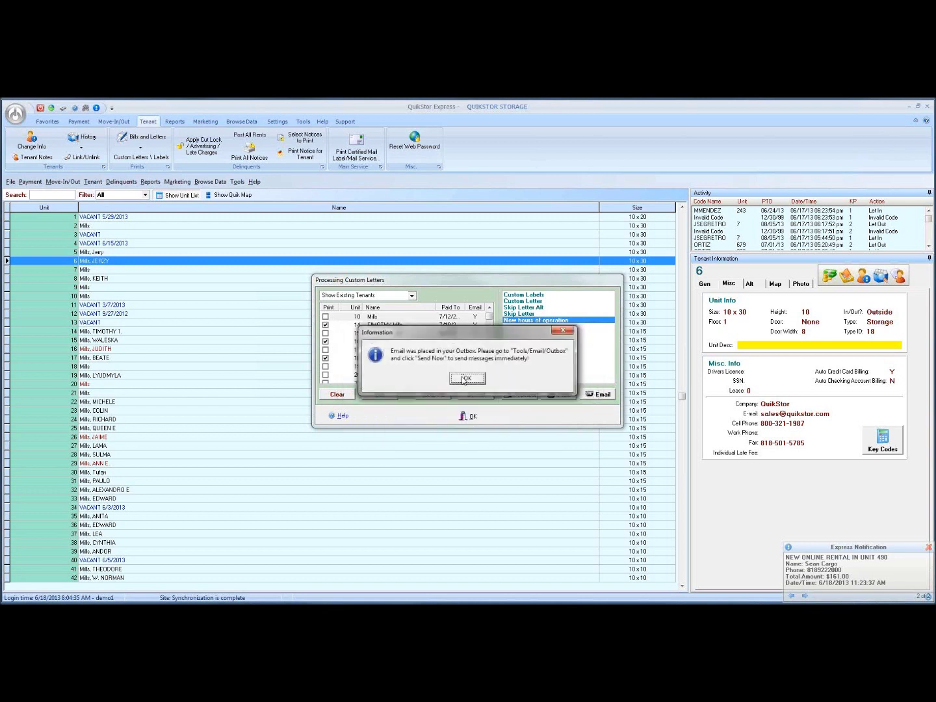
click(465, 379)
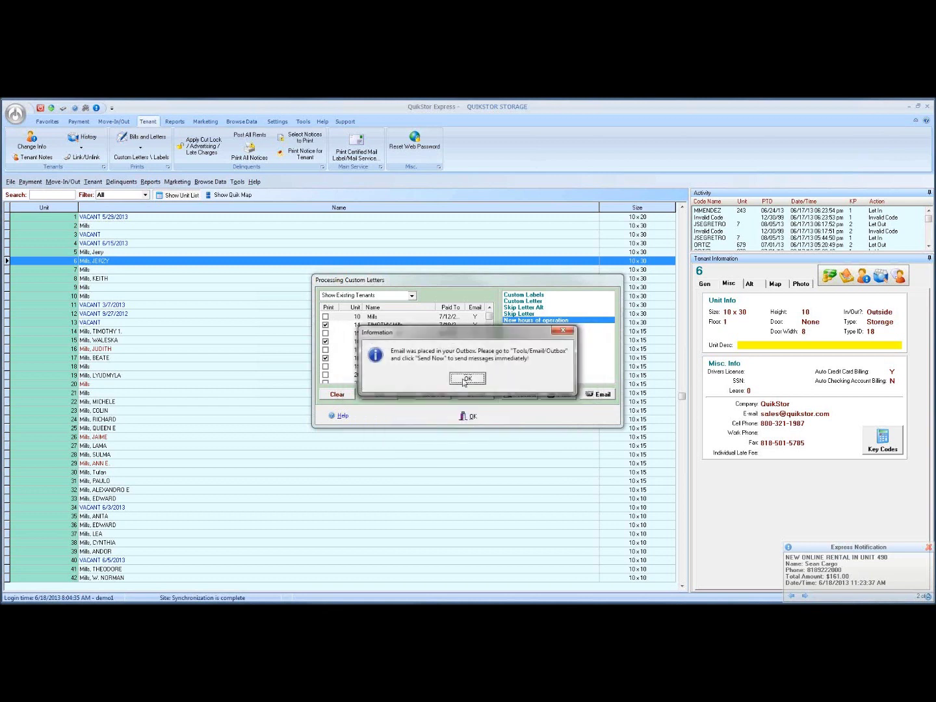
click(471, 418)
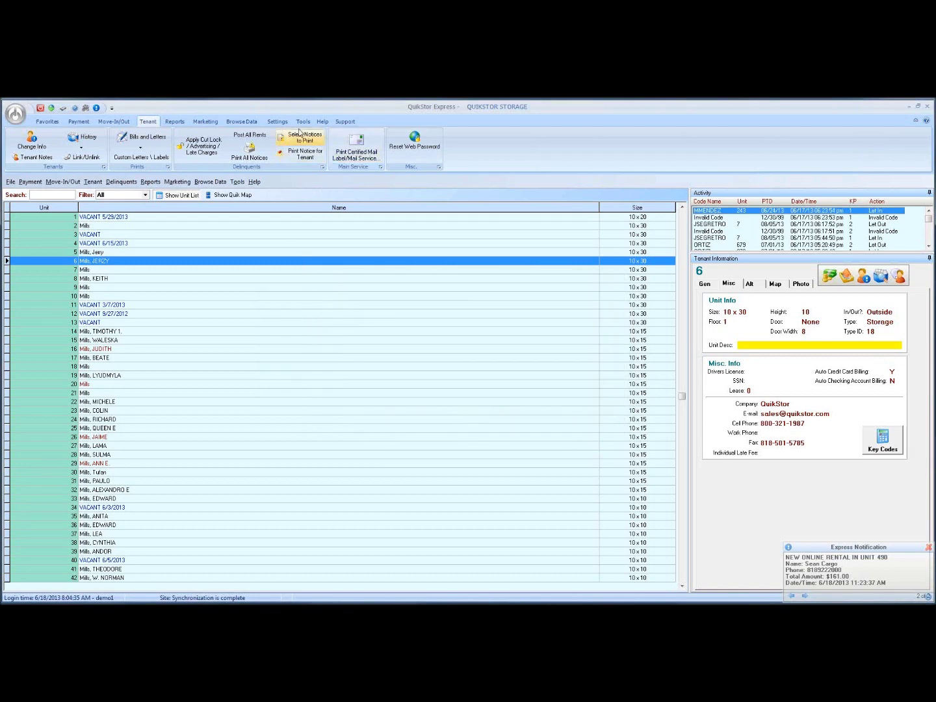
click(303, 122)
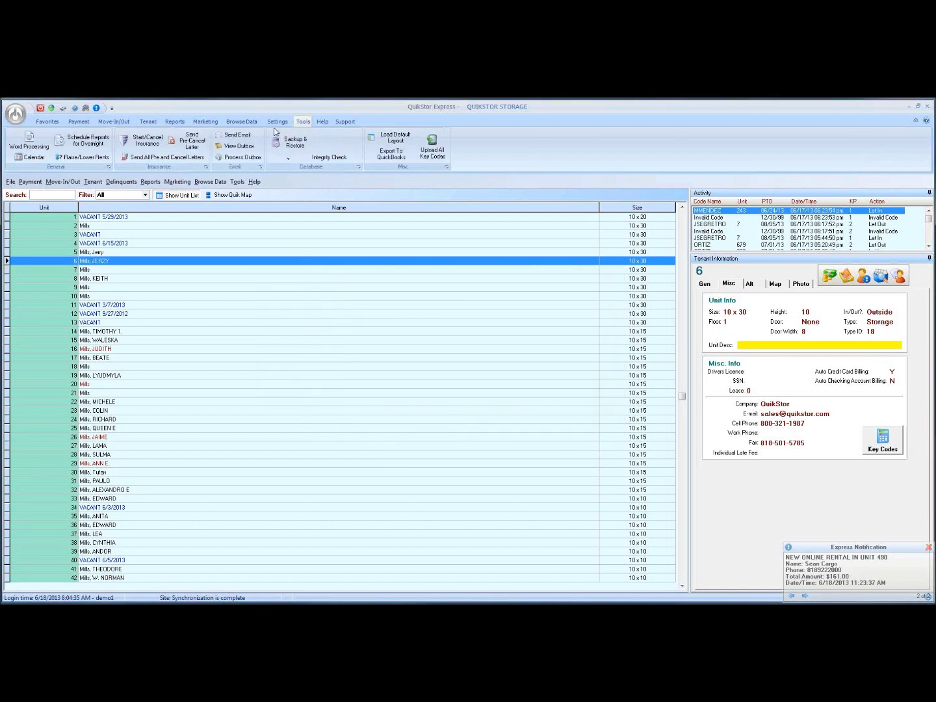
Purge the queued emails from the Outbox, close it, and select unit 8's record.
click(240, 148)
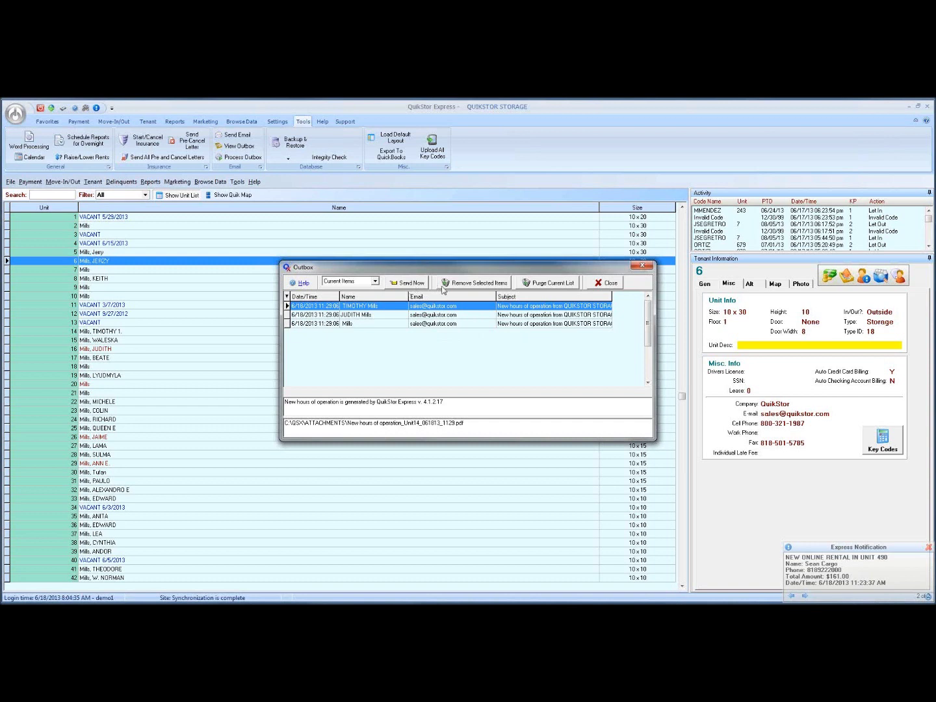
click(532, 284)
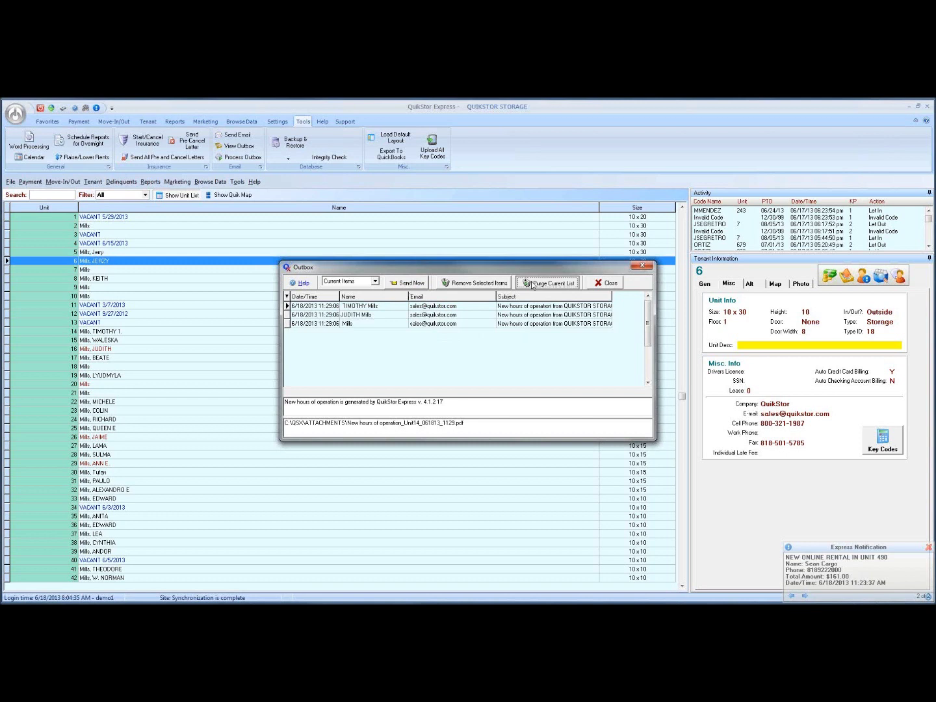
click(432, 381)
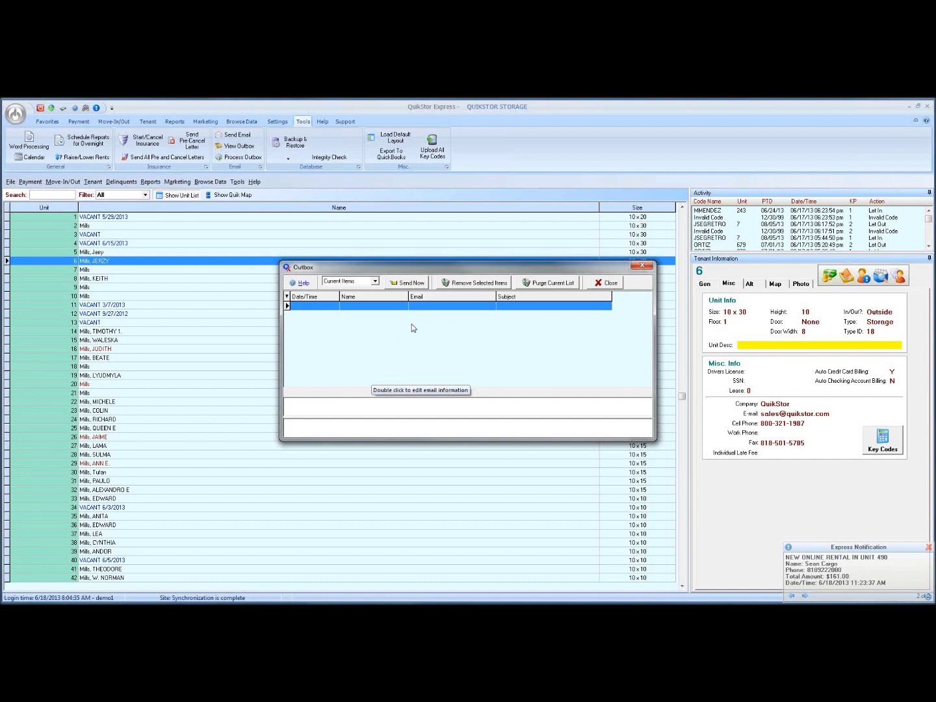
click(641, 266)
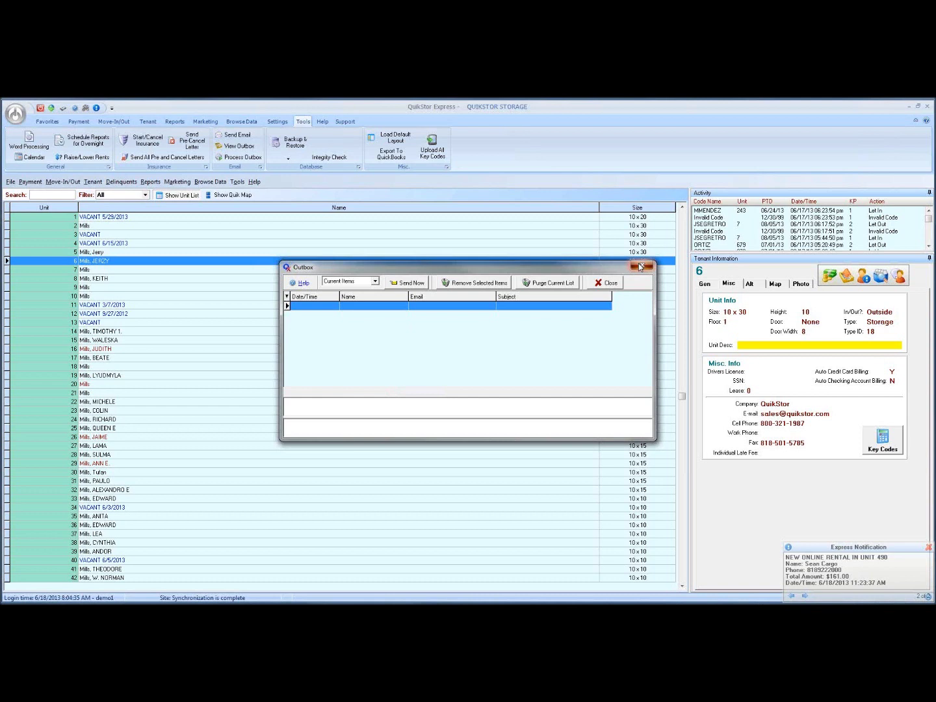
click(117, 280)
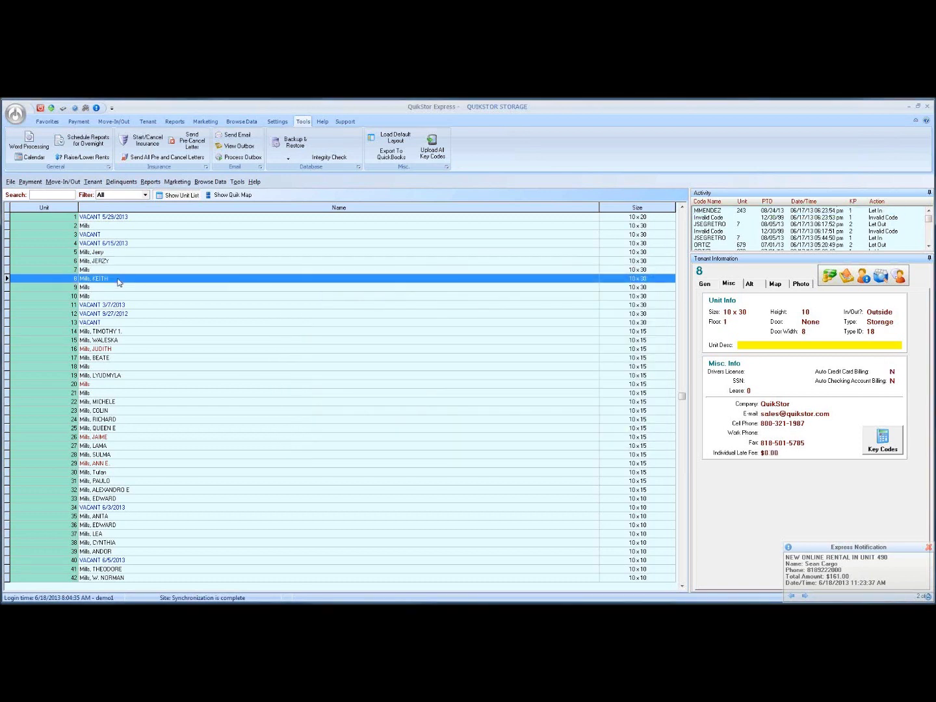
Return to unit 8's record, then open Change Site Setup on its Mail Service page.
click(161, 287)
key(Up)
click(16, 113)
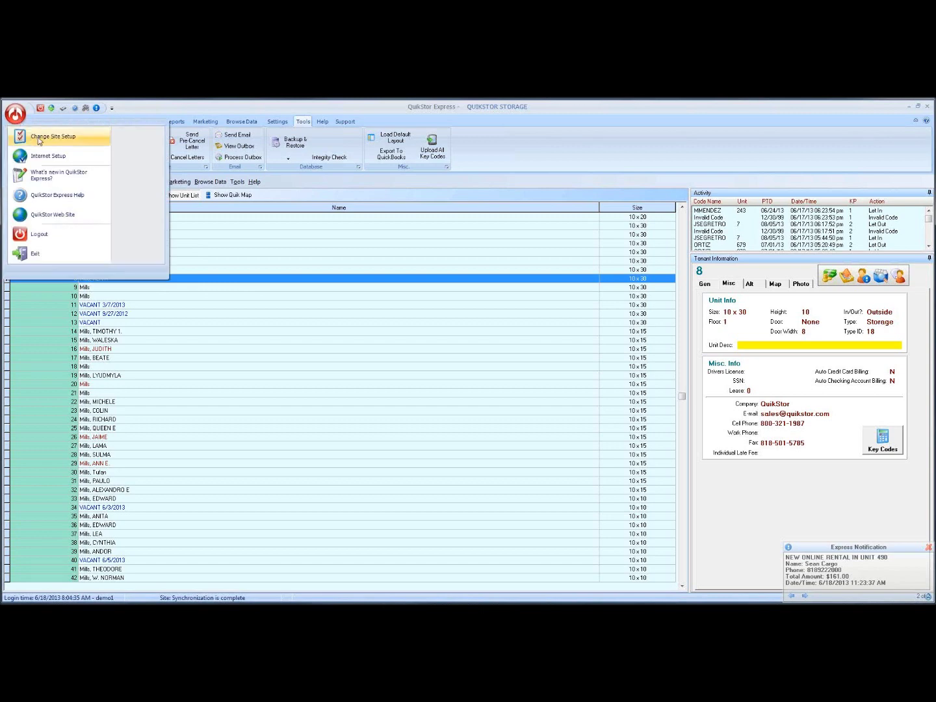
click(39, 141)
click(312, 320)
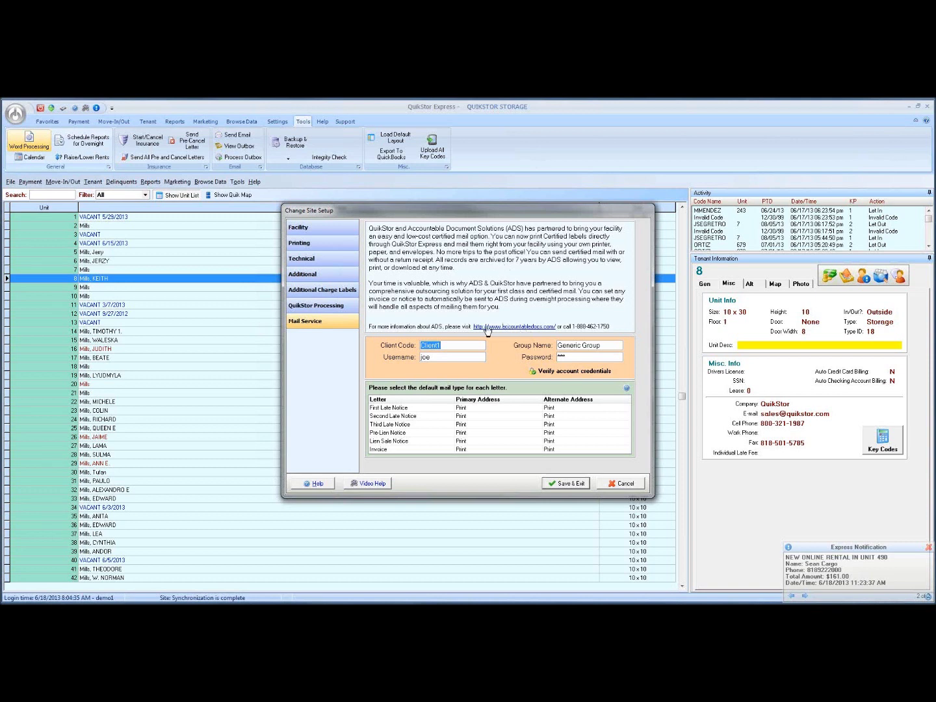
Close and reopen Change Site Setup to show its Mail Service settings.
drag(467, 215, 460, 188)
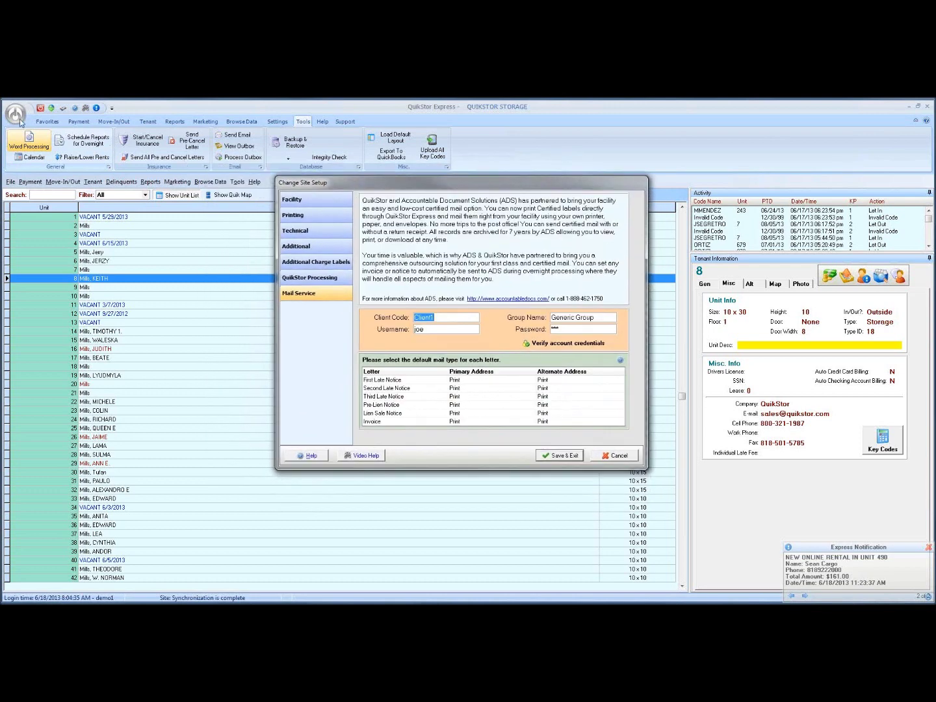
click(608, 453)
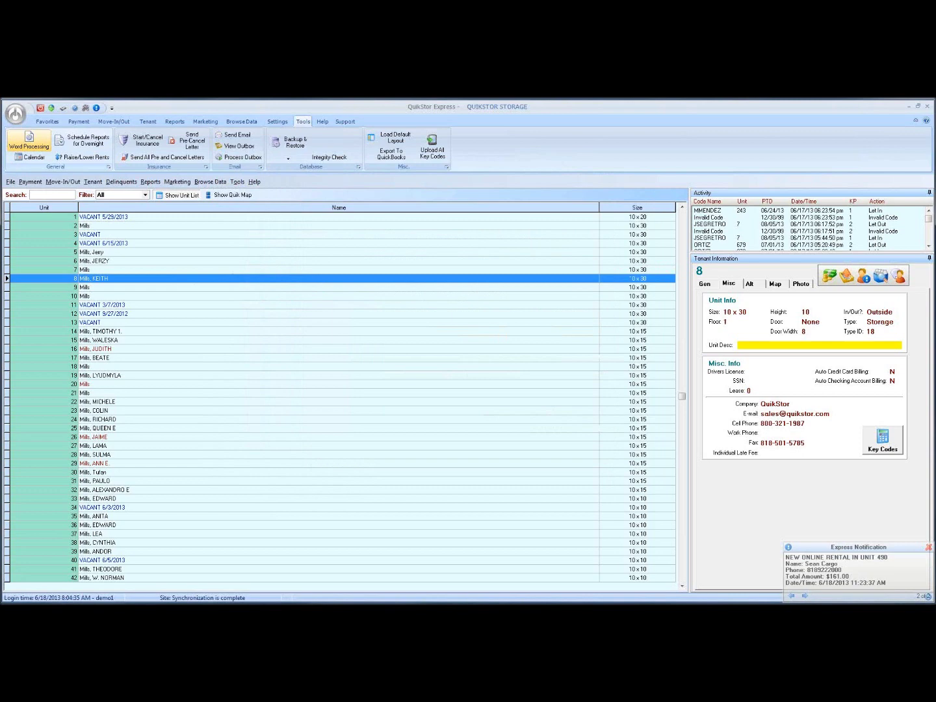
click(16, 115)
click(36, 140)
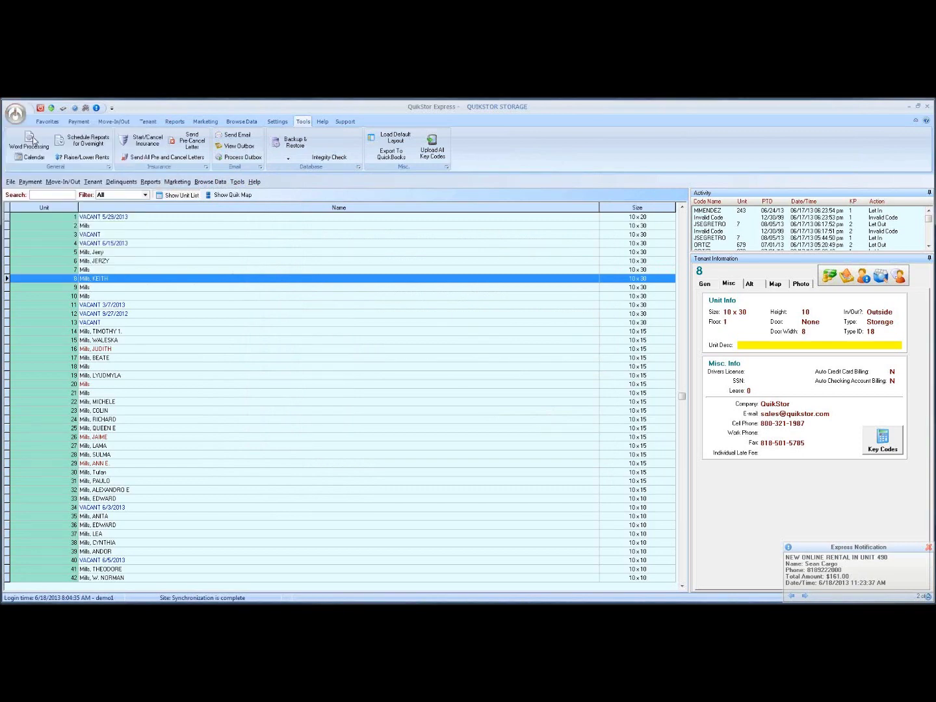
click(308, 321)
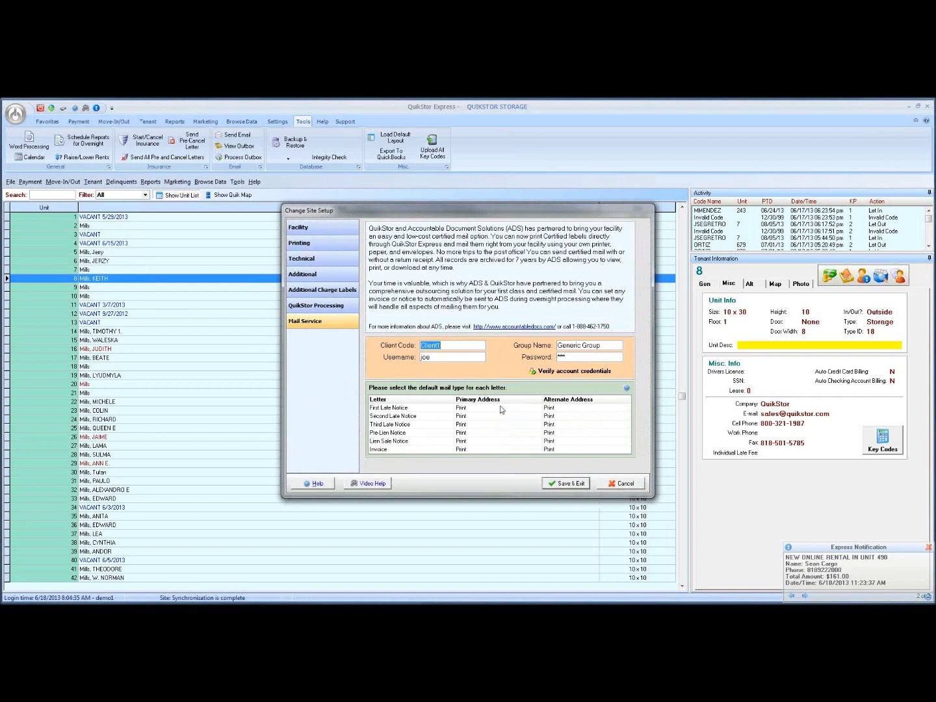
For the First Late Notice, try ADS Mail Service, First Class and Certificate of Mailing.
click(536, 408)
click(536, 408)
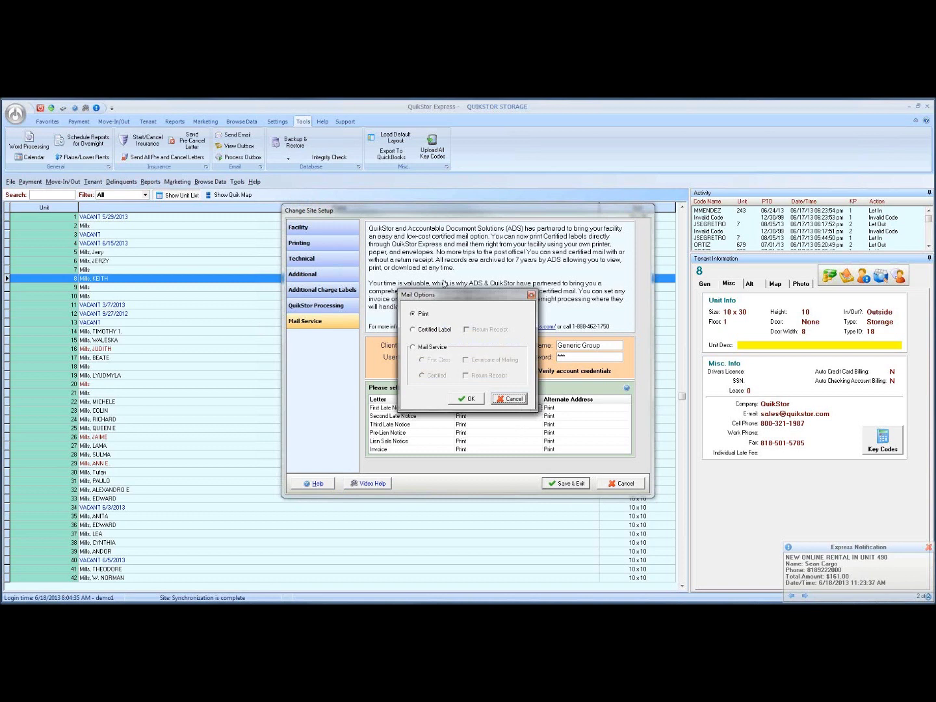
drag(456, 295, 499, 294)
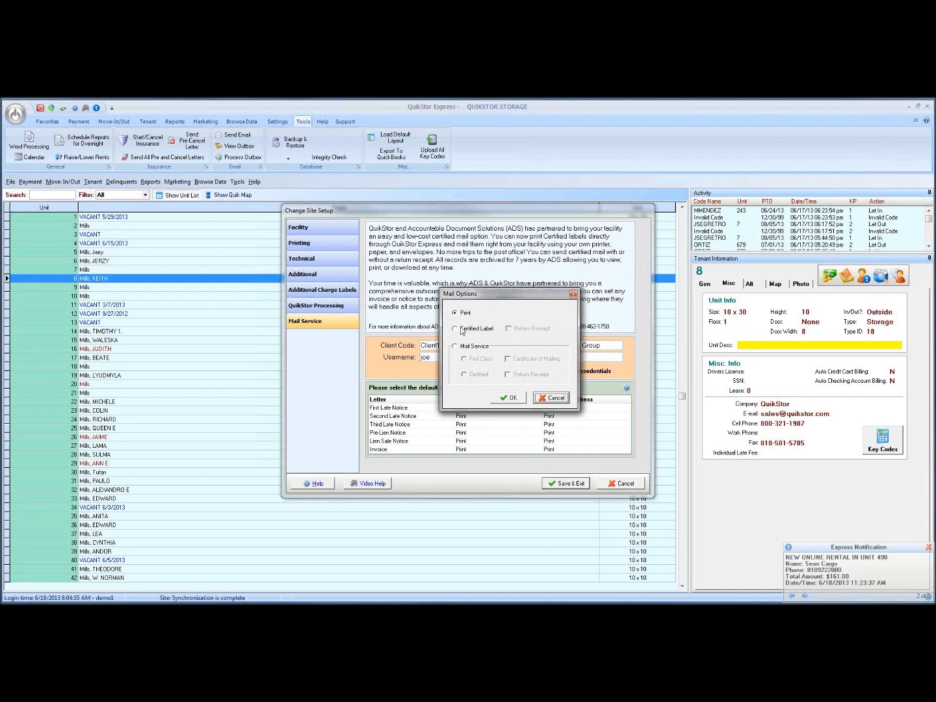
click(455, 348)
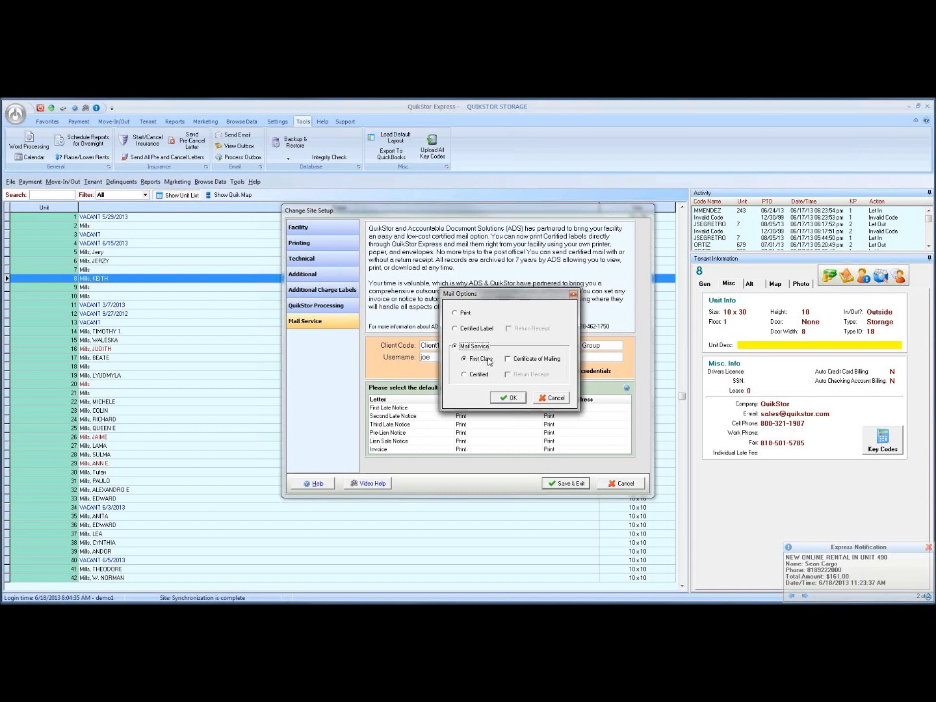
click(483, 362)
click(508, 360)
Try Certified with Return Receipt, then settle on Certified Label with Return Receipt unticked.
click(466, 378)
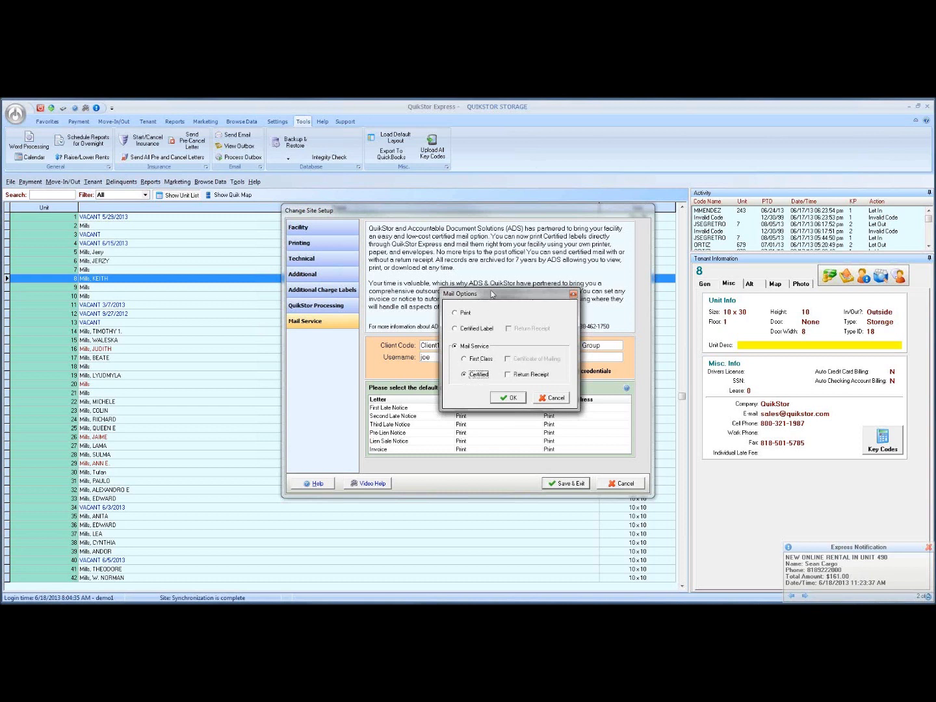
drag(492, 297, 484, 279)
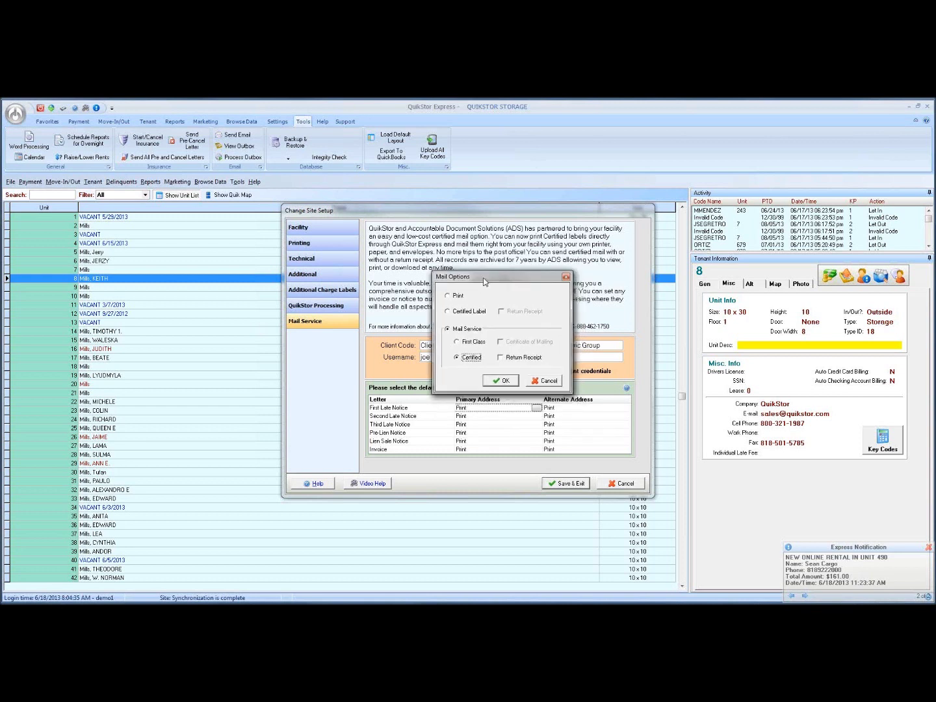
click(502, 358)
click(447, 313)
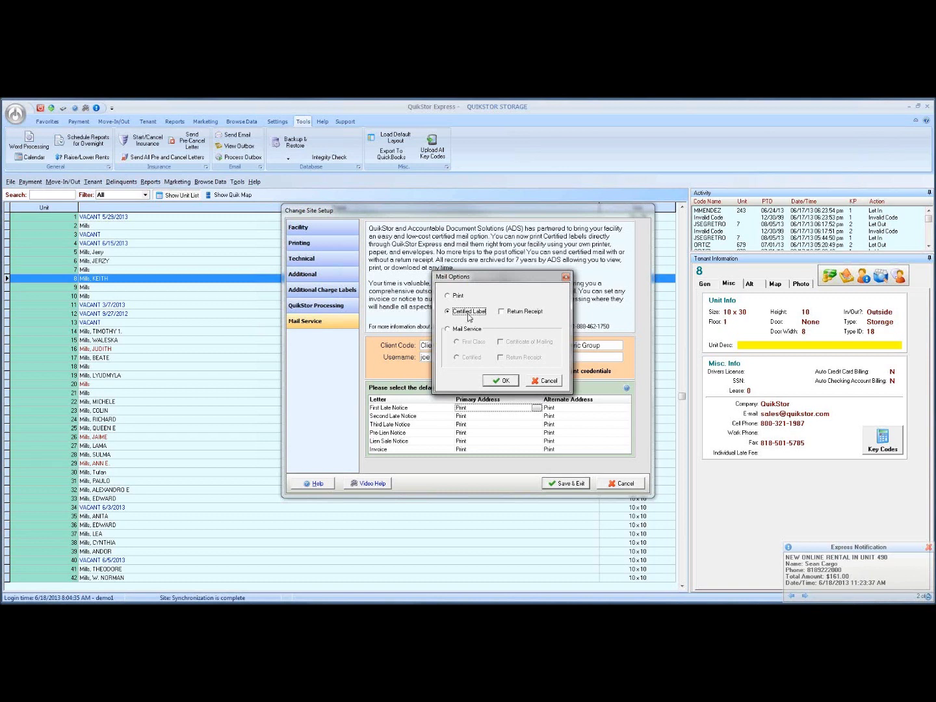
drag(482, 277, 493, 303)
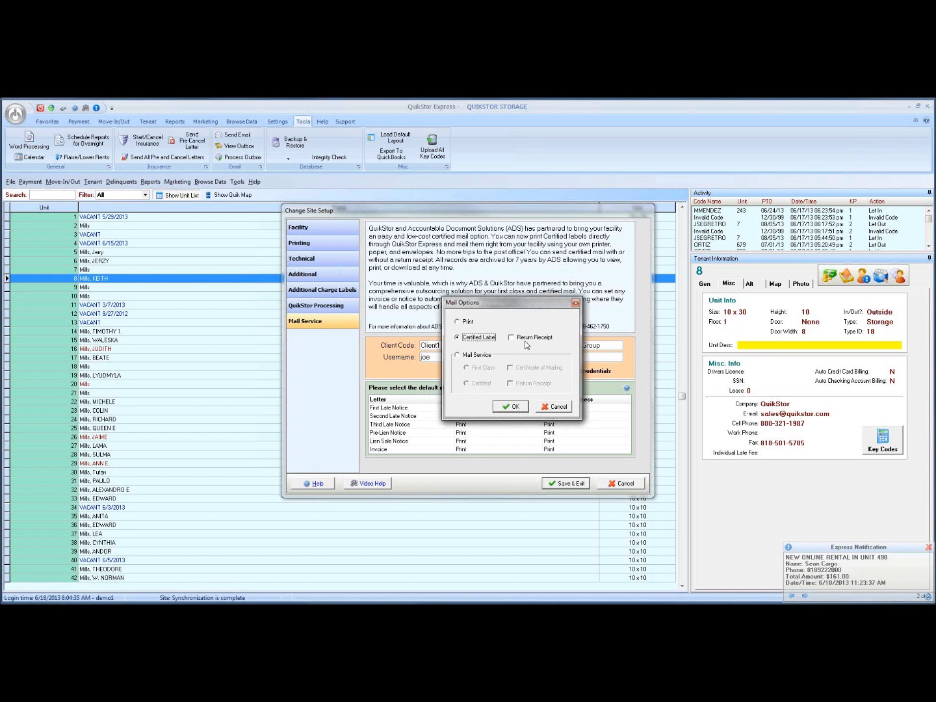
click(511, 338)
click(512, 337)
Cancel the First Late Notice mail options, leaving it on Print, and verify the ADS account credentials.
click(547, 408)
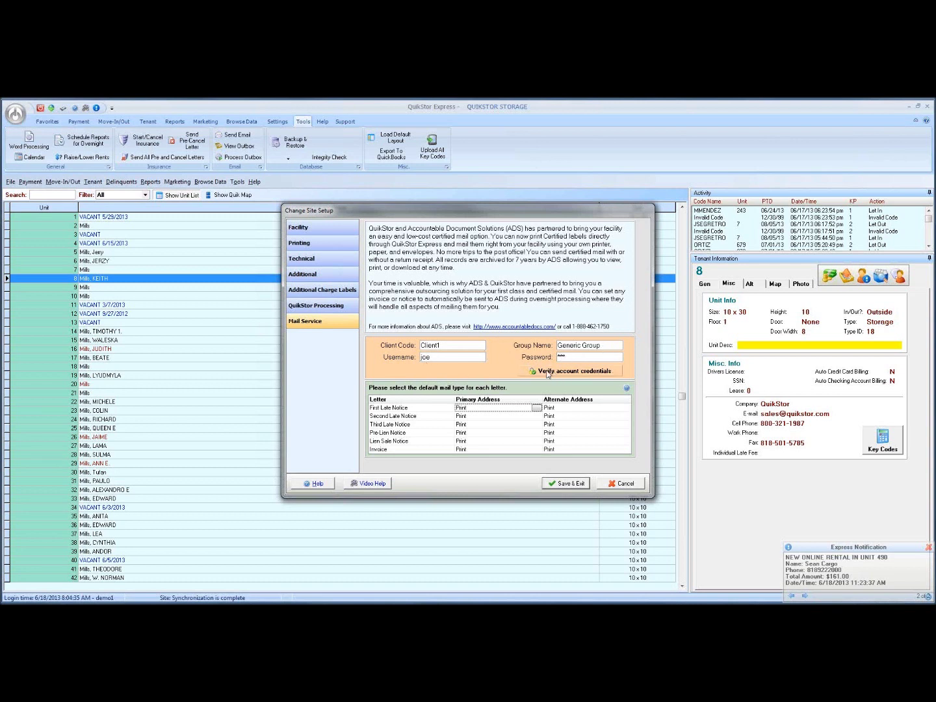
click(557, 375)
click(456, 386)
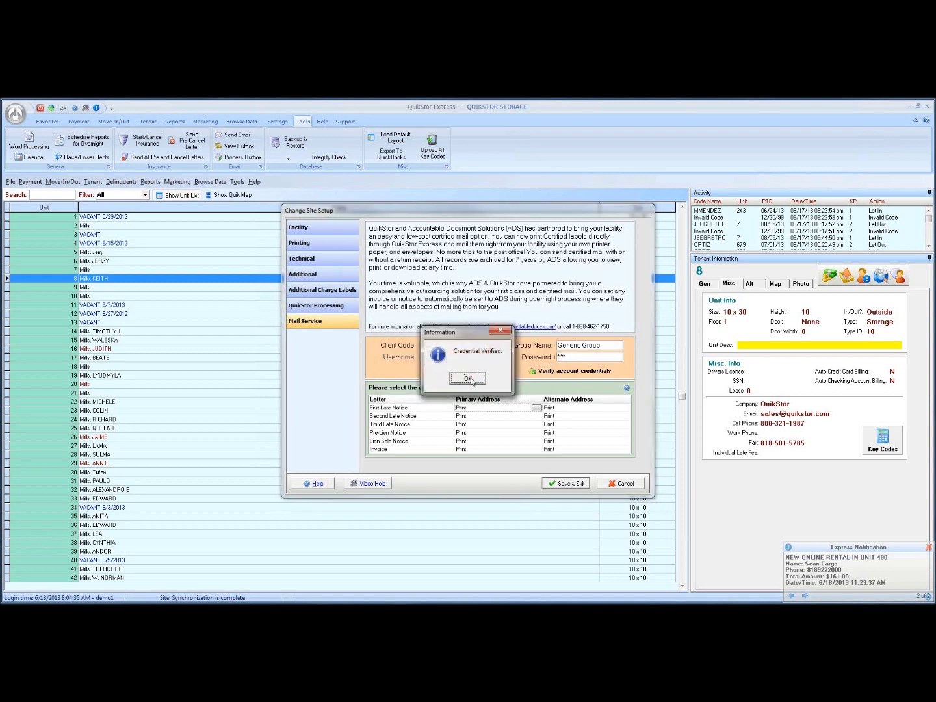
click(470, 379)
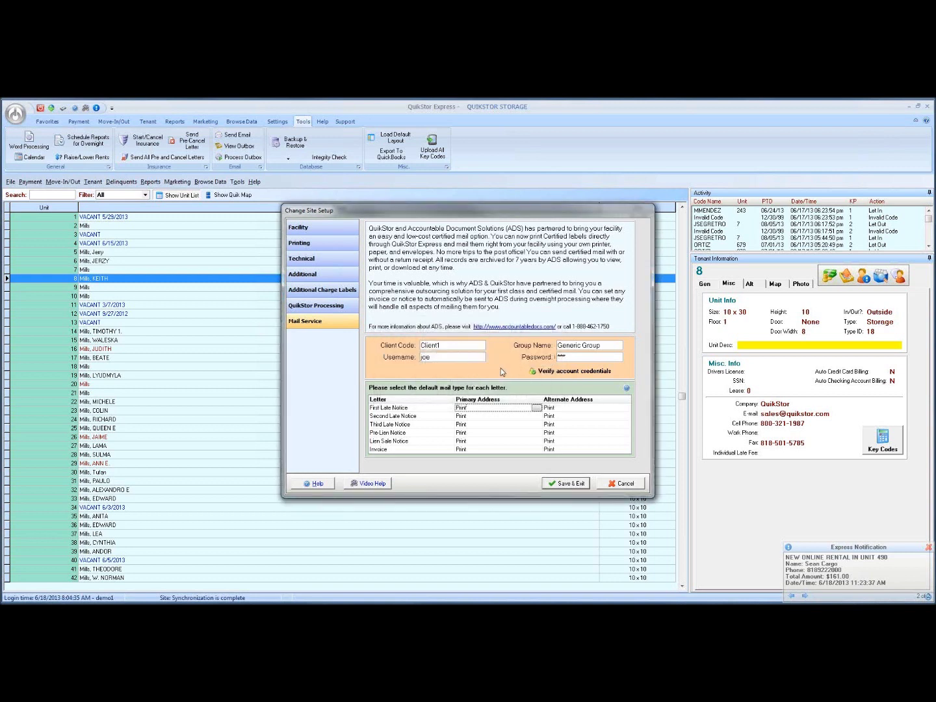